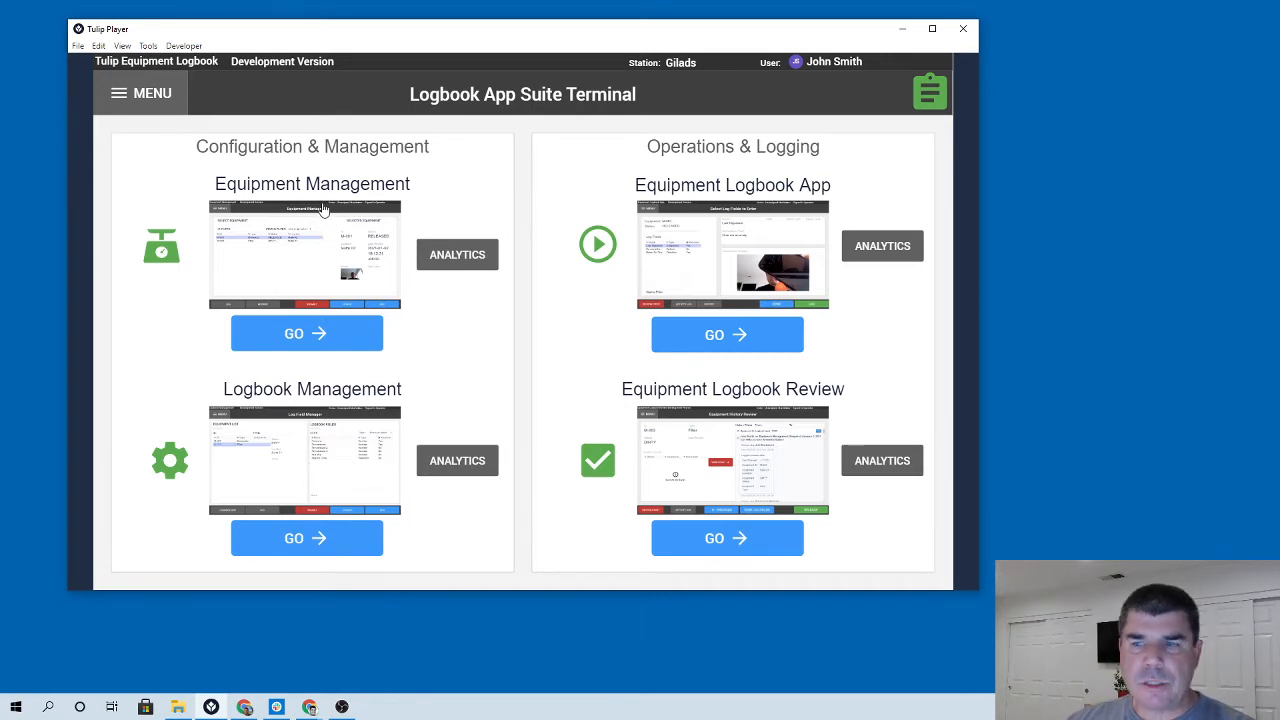
Launch the Equipment Management app and start adding a new piece of equipment.
click(307, 334)
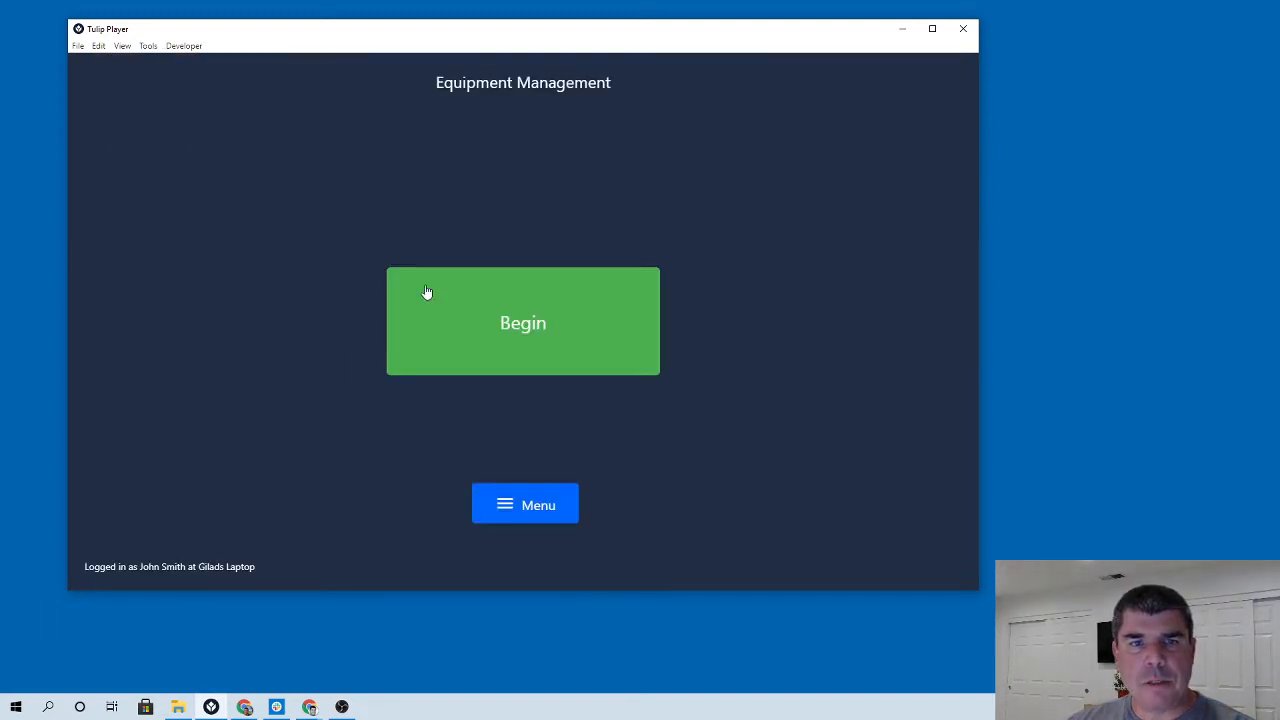
click(503, 322)
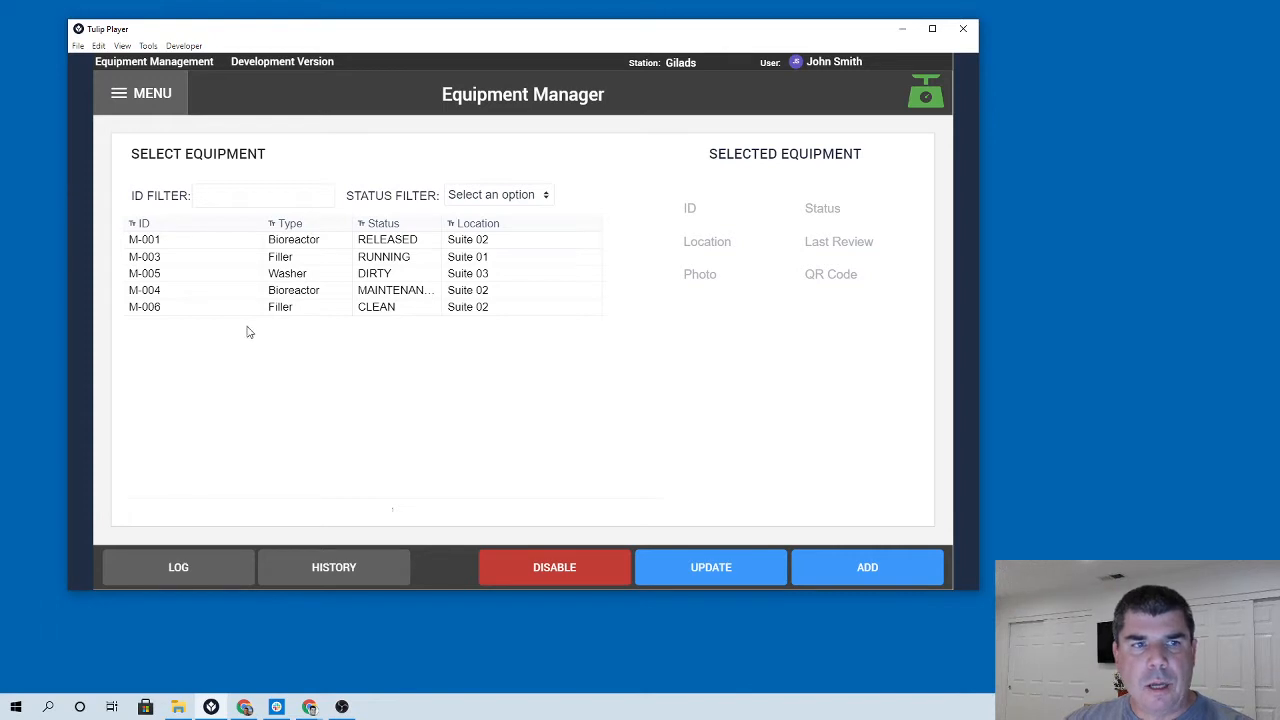
click(874, 568)
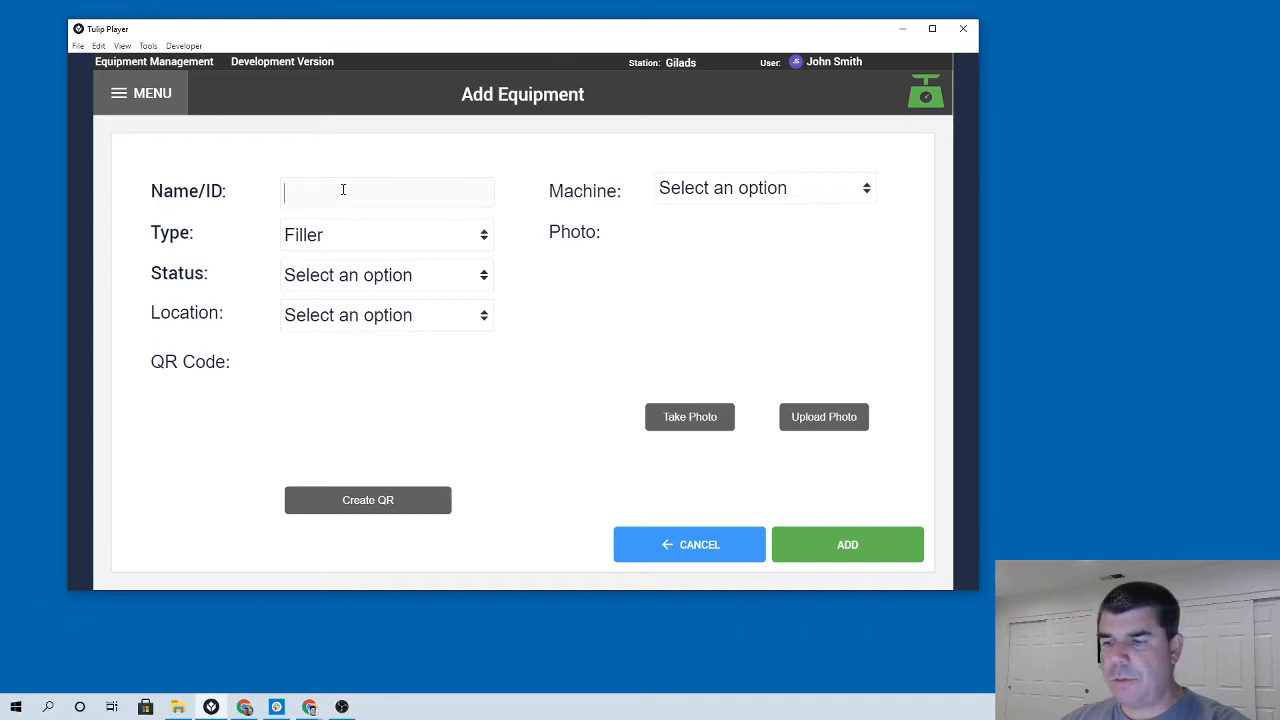
Fill in the new equipment as M-007, type Filler, status MAINTENANCE, location Suite 02.
text(M-007)
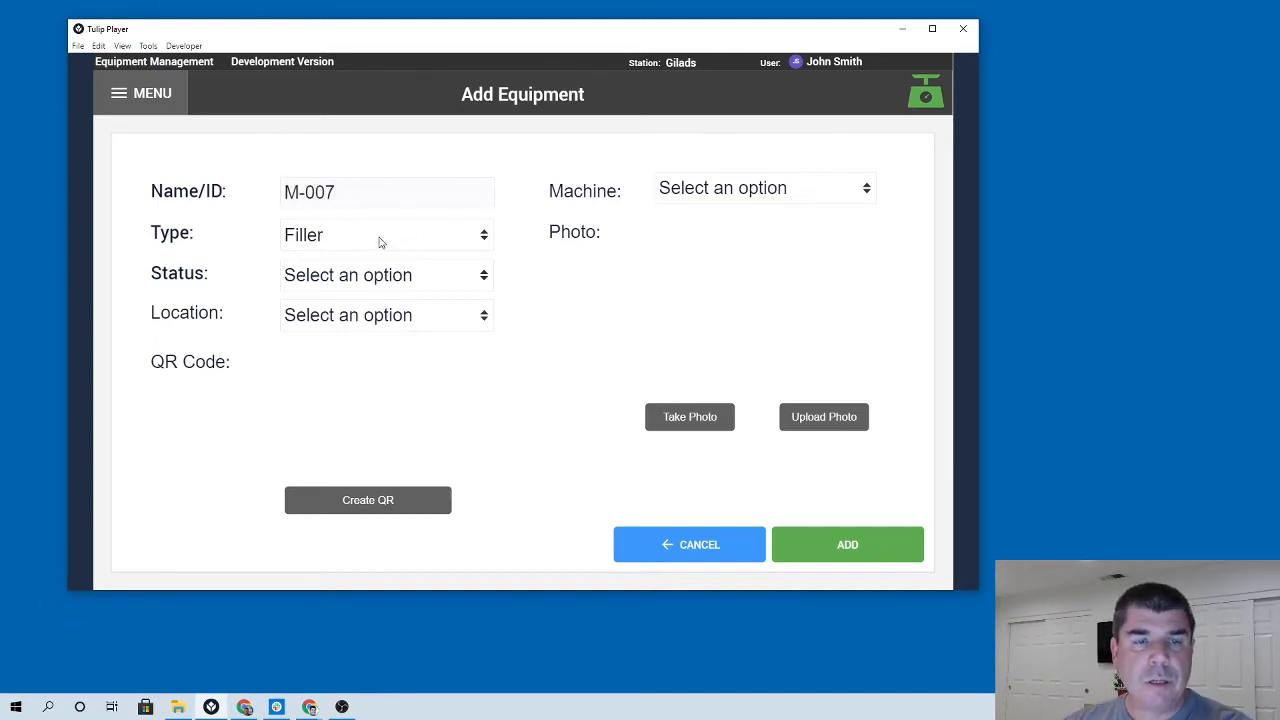
click(414, 245)
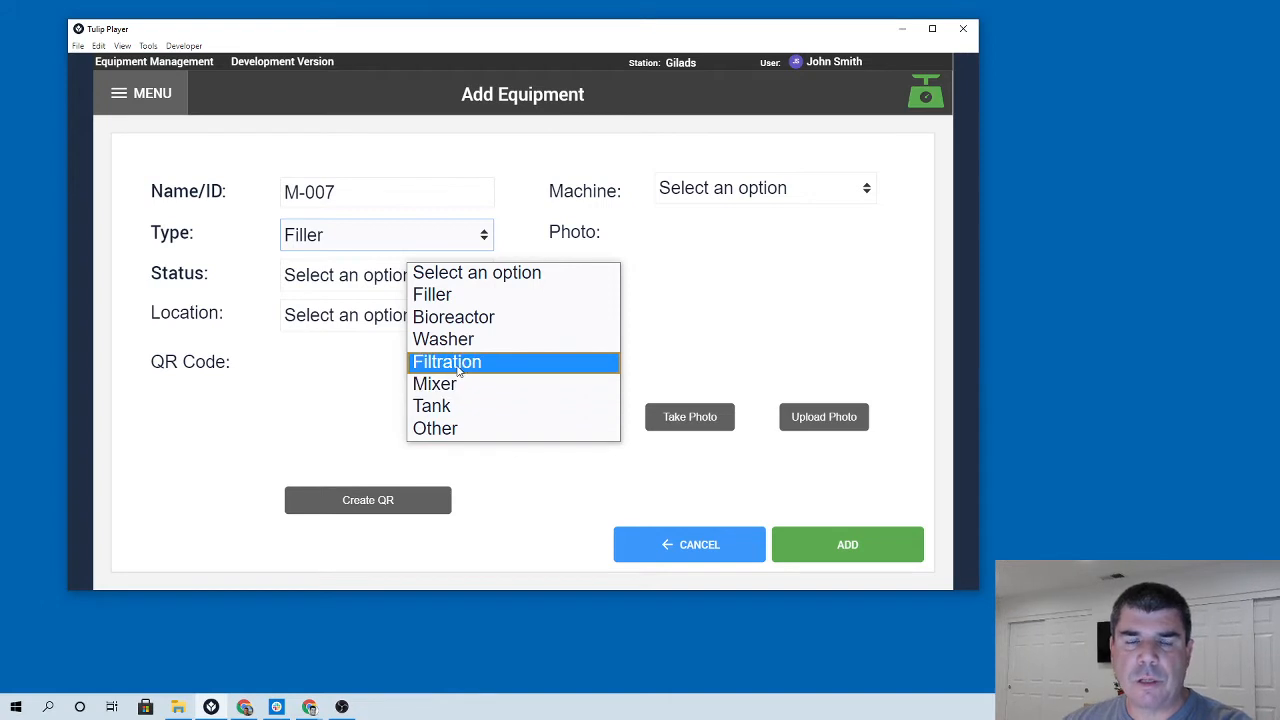
click(368, 278)
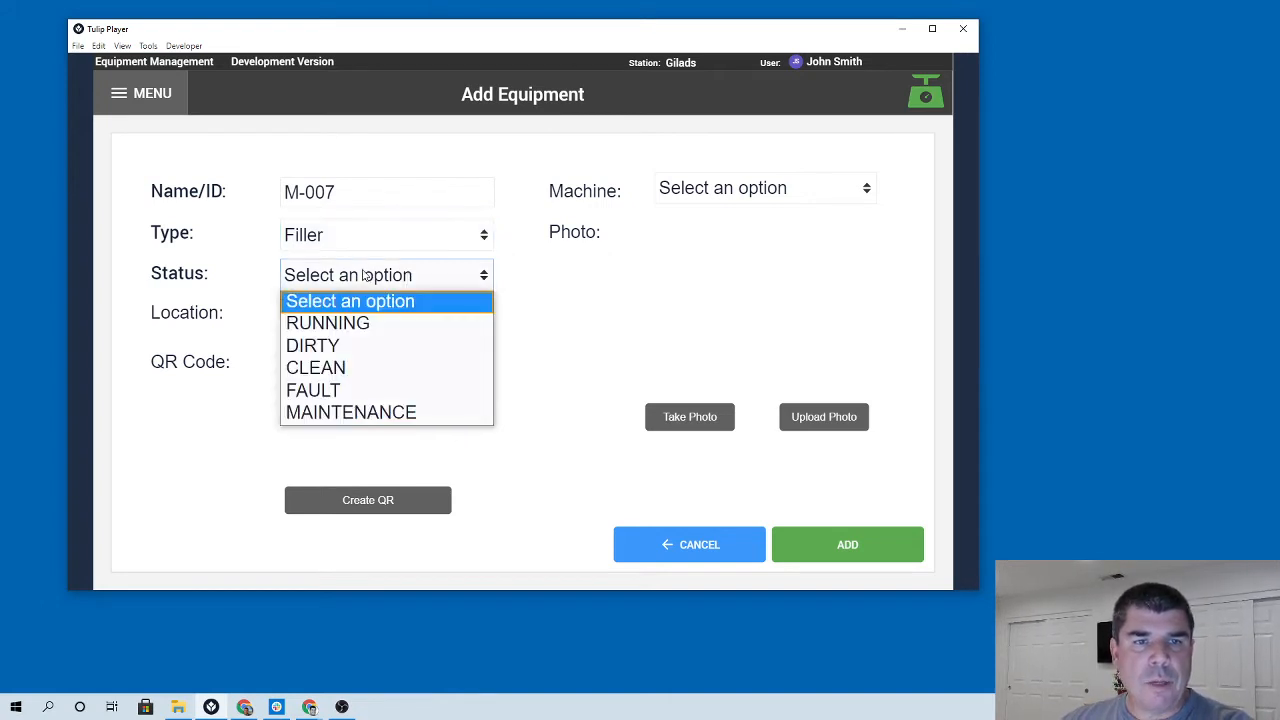
click(343, 413)
click(381, 321)
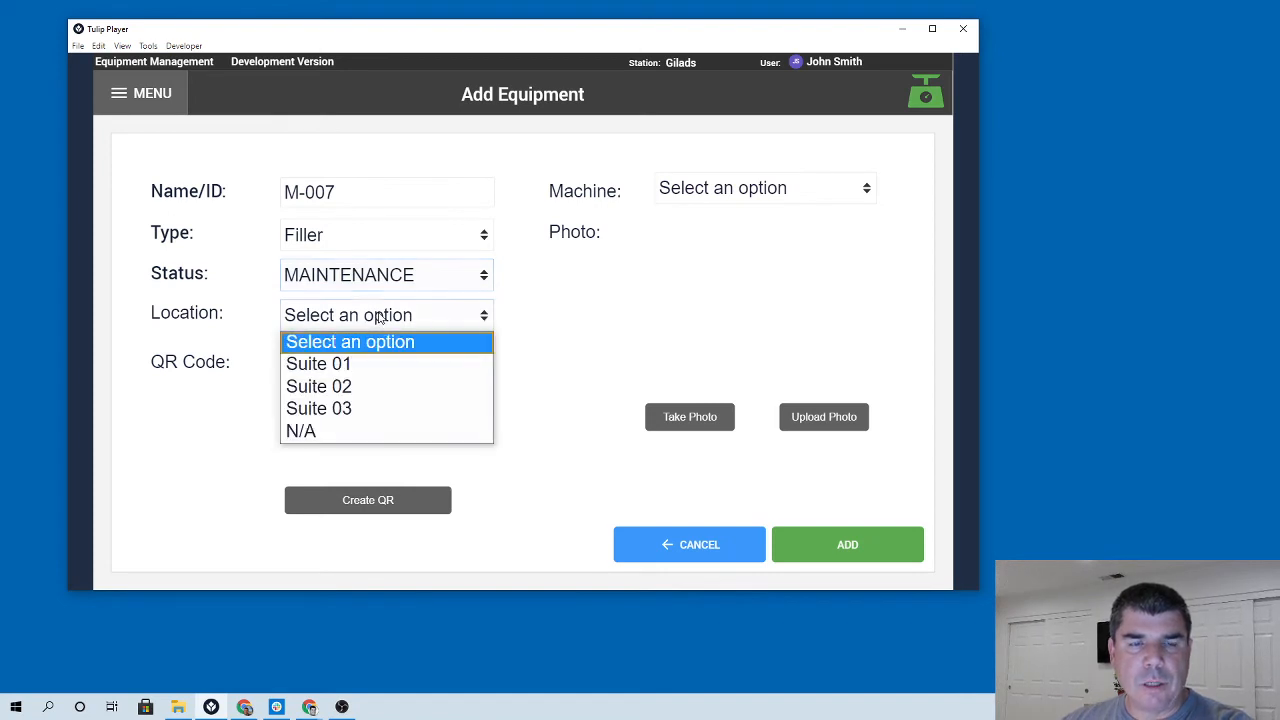
click(337, 387)
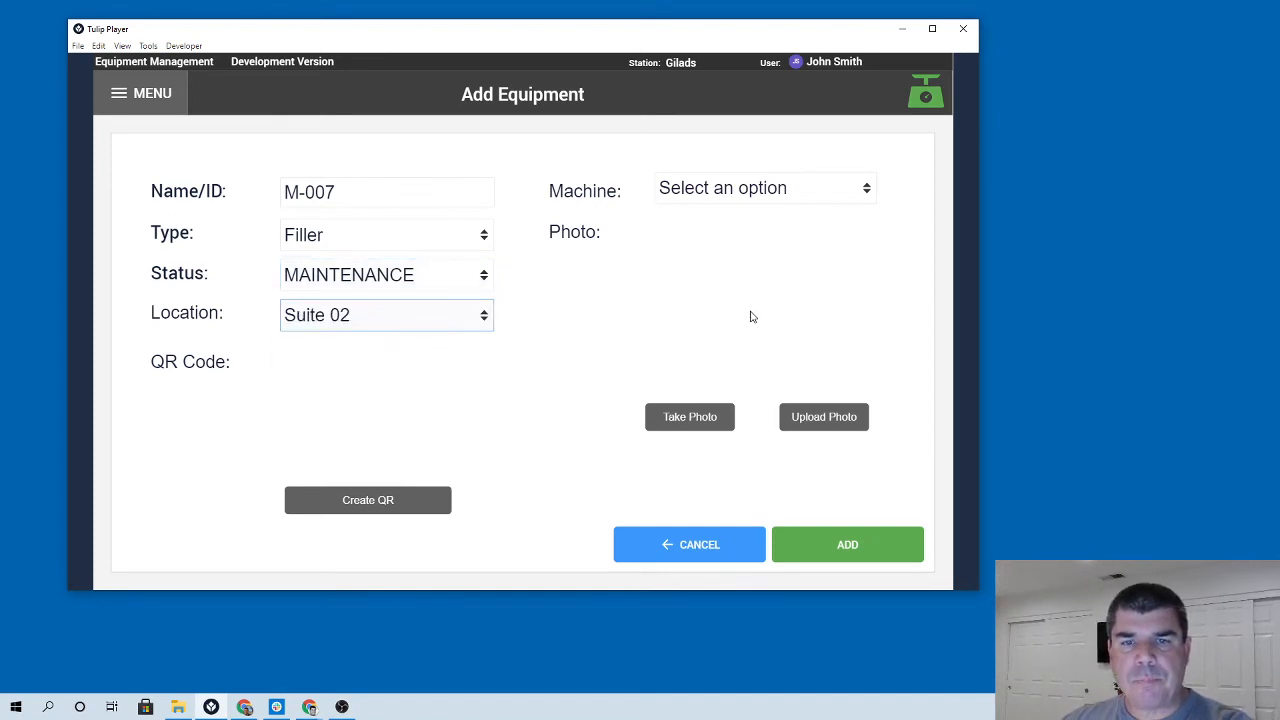
Upload the equipment photo 'download' from the Downloads folder, previewing several files first, and submit it.
click(820, 417)
click(334, 170)
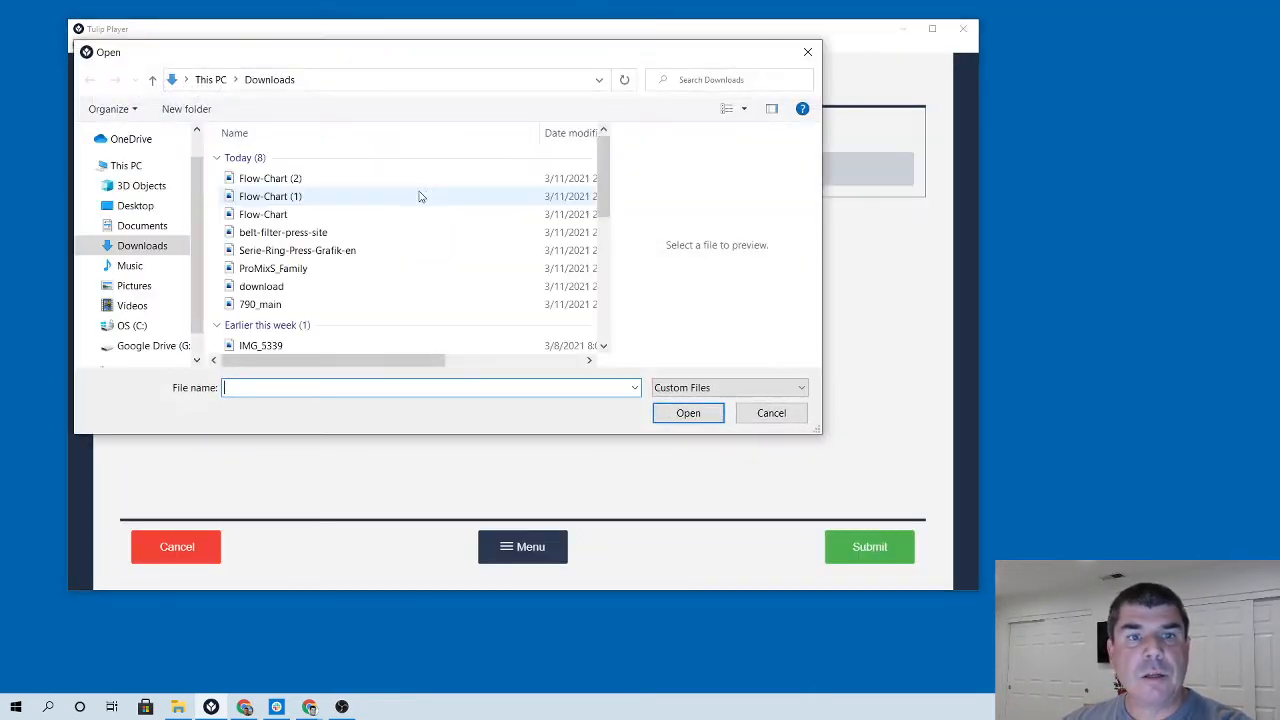
click(277, 234)
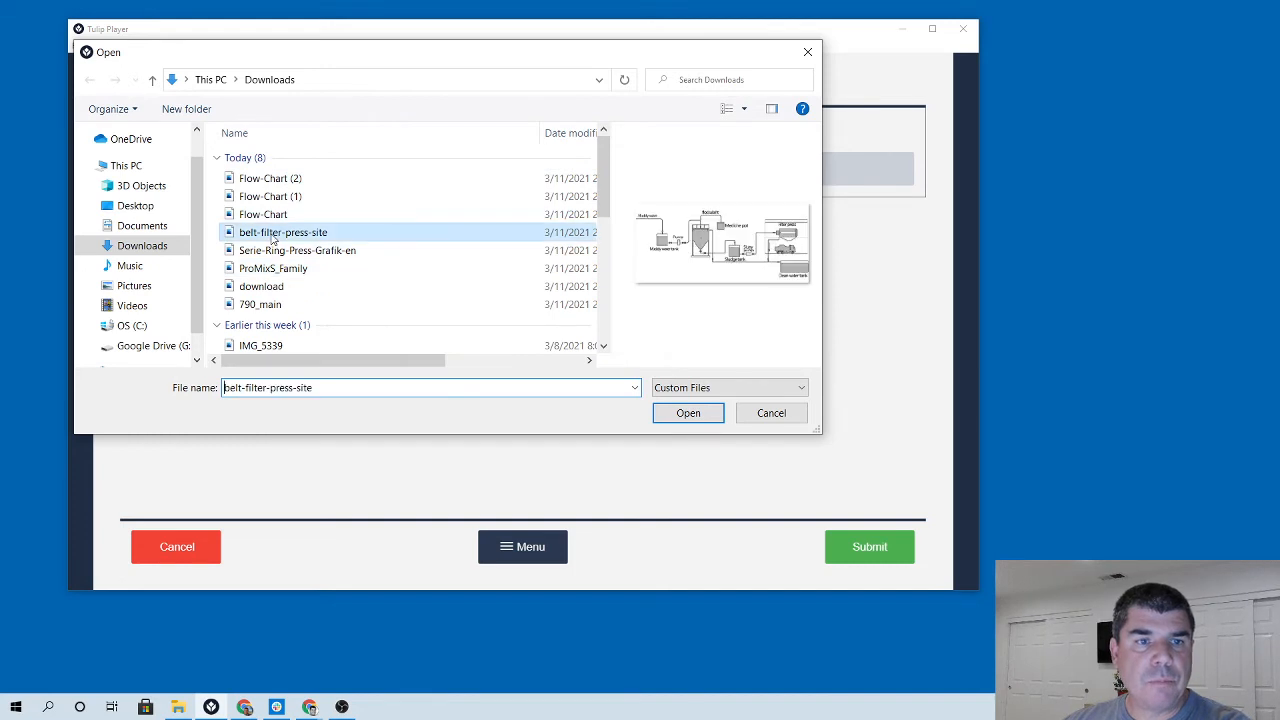
click(280, 287)
click(278, 268)
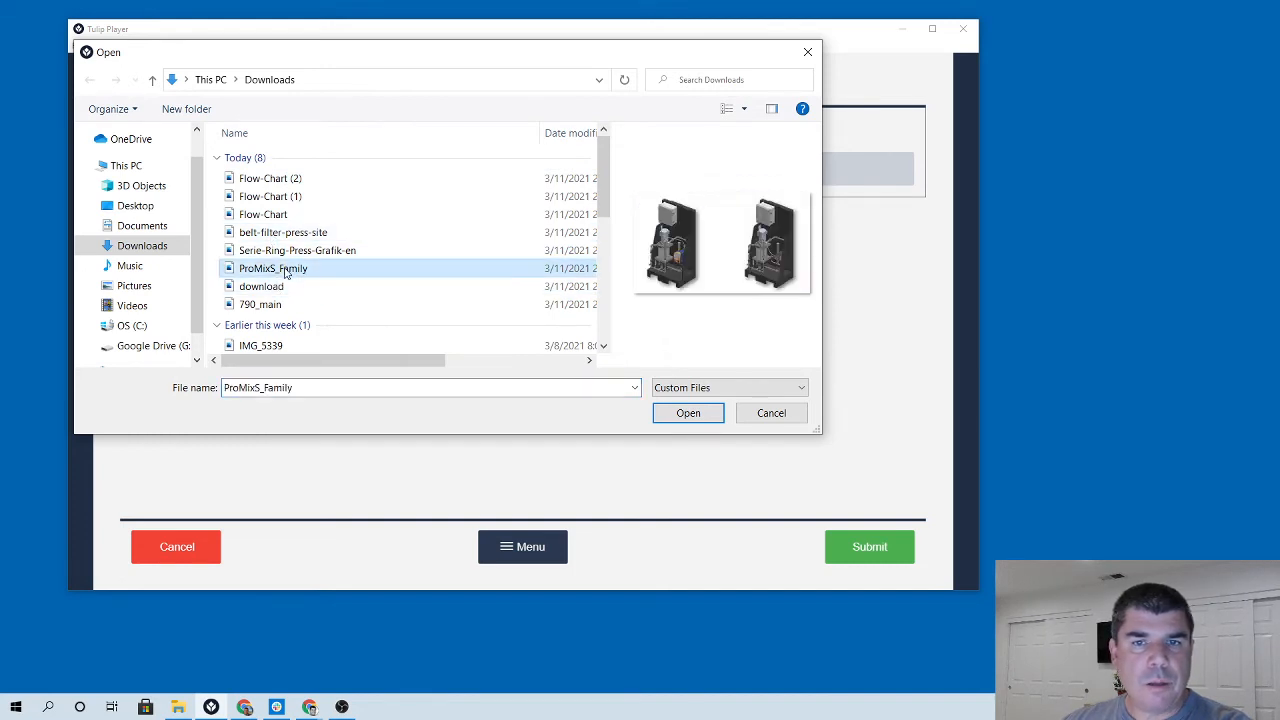
click(278, 288)
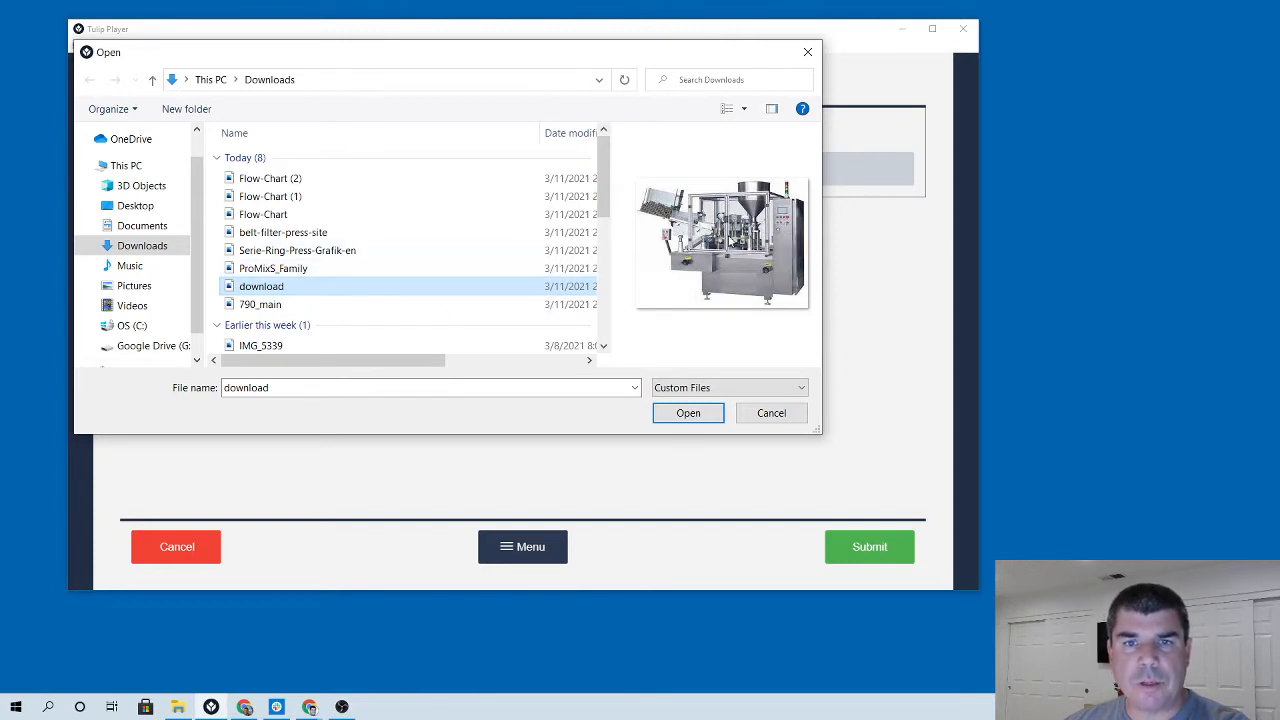
click(688, 412)
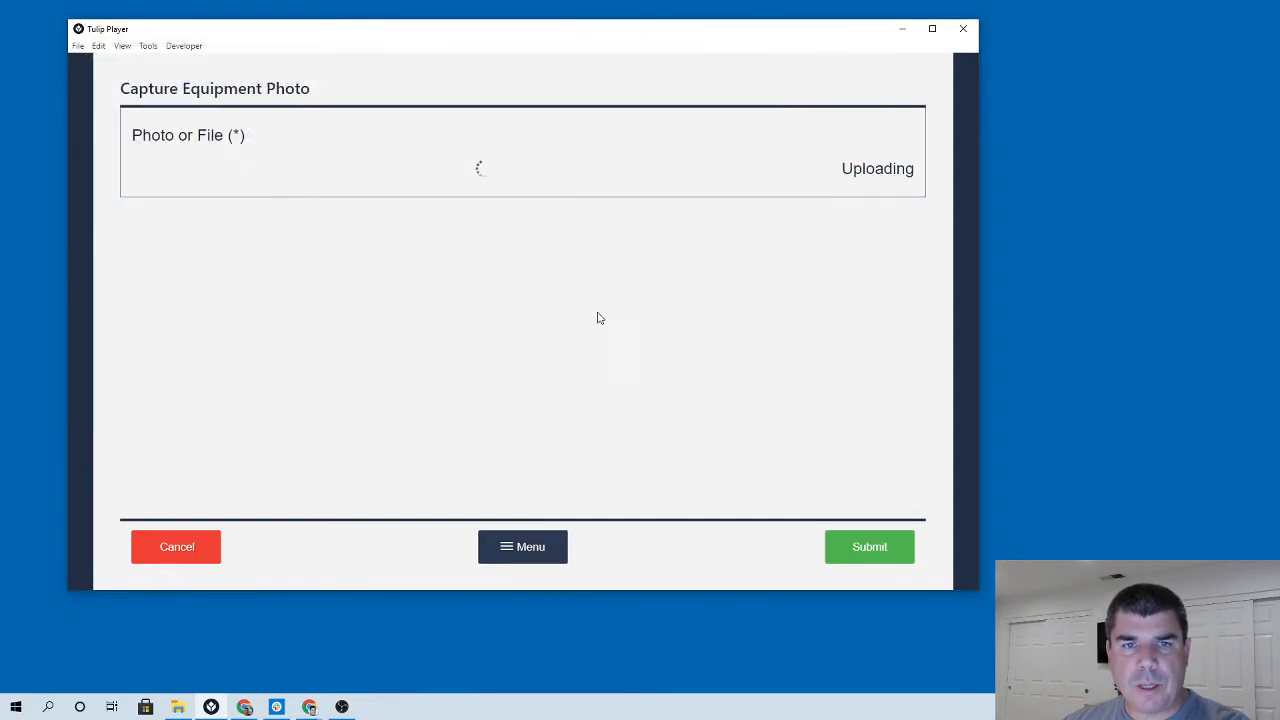
click(871, 547)
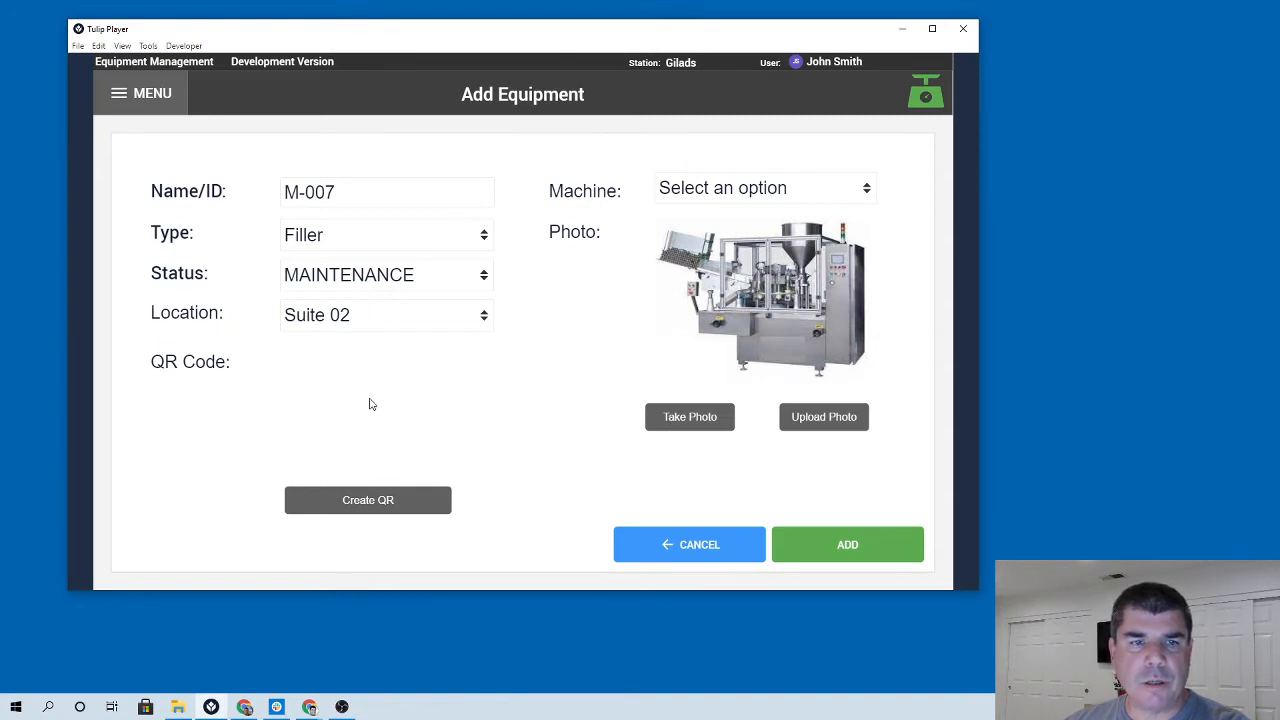
Leave the machine unassigned and add the new equipment record.
click(777, 191)
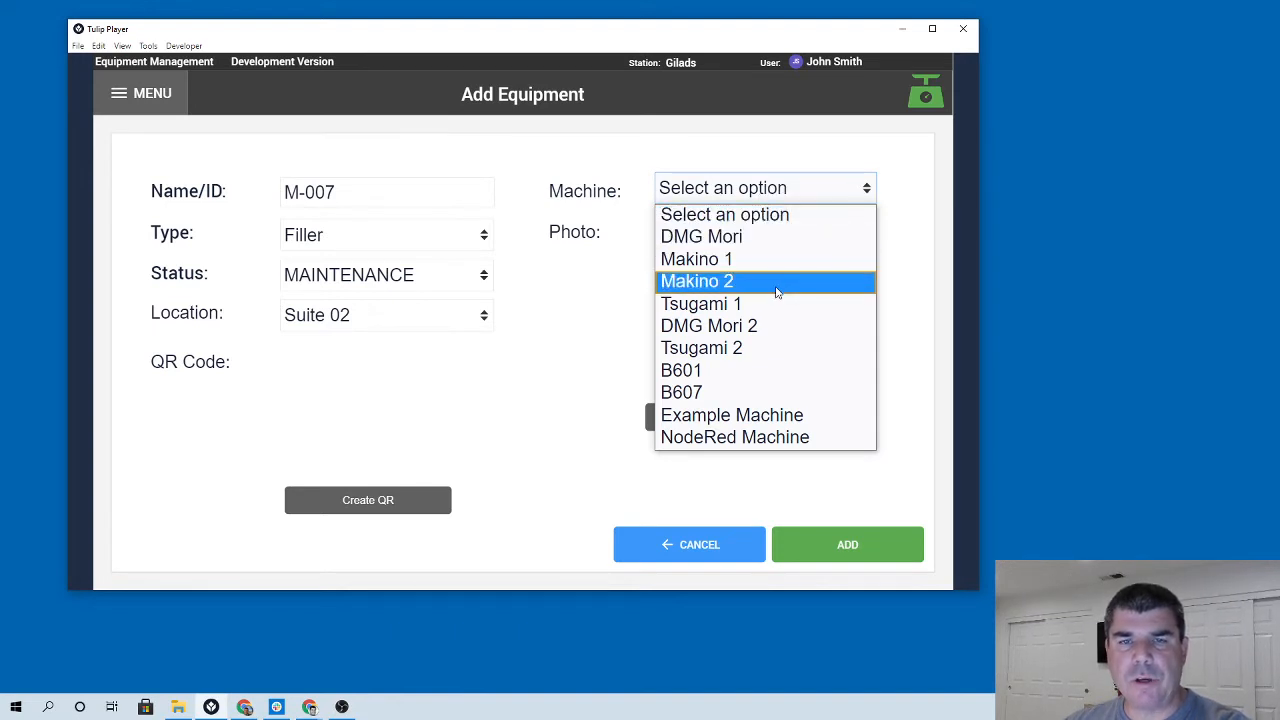
click(602, 359)
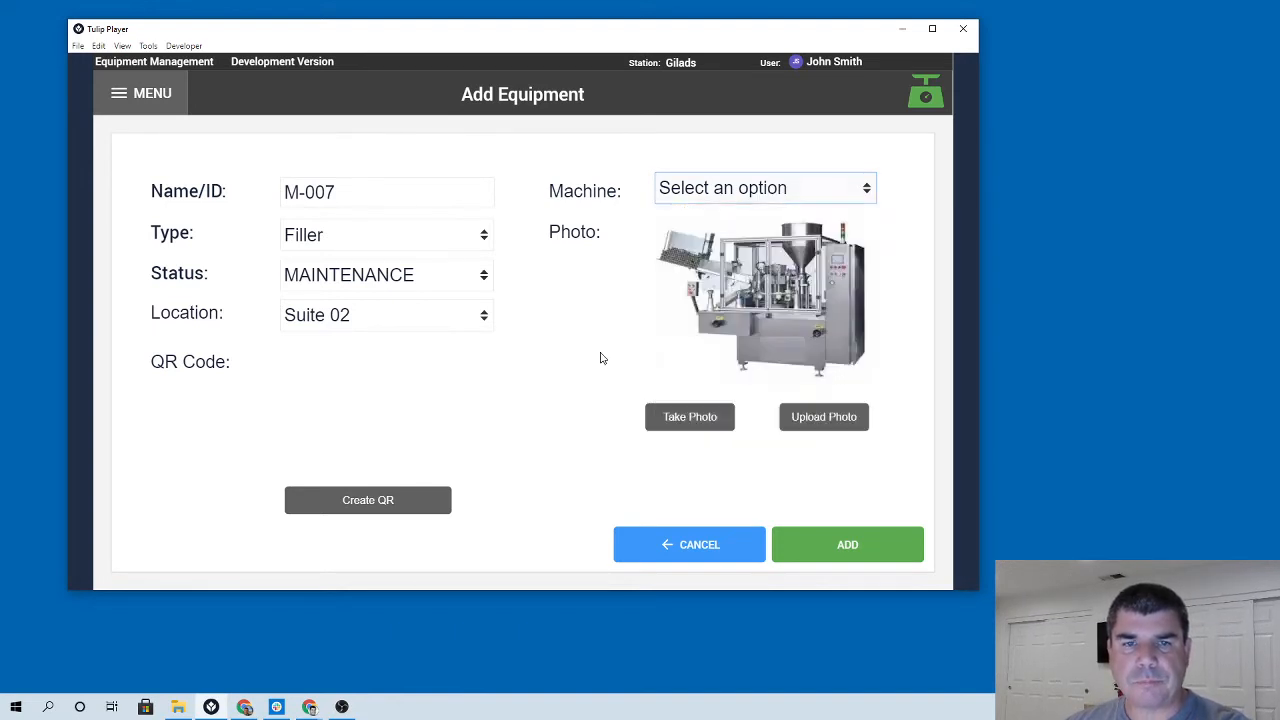
click(840, 542)
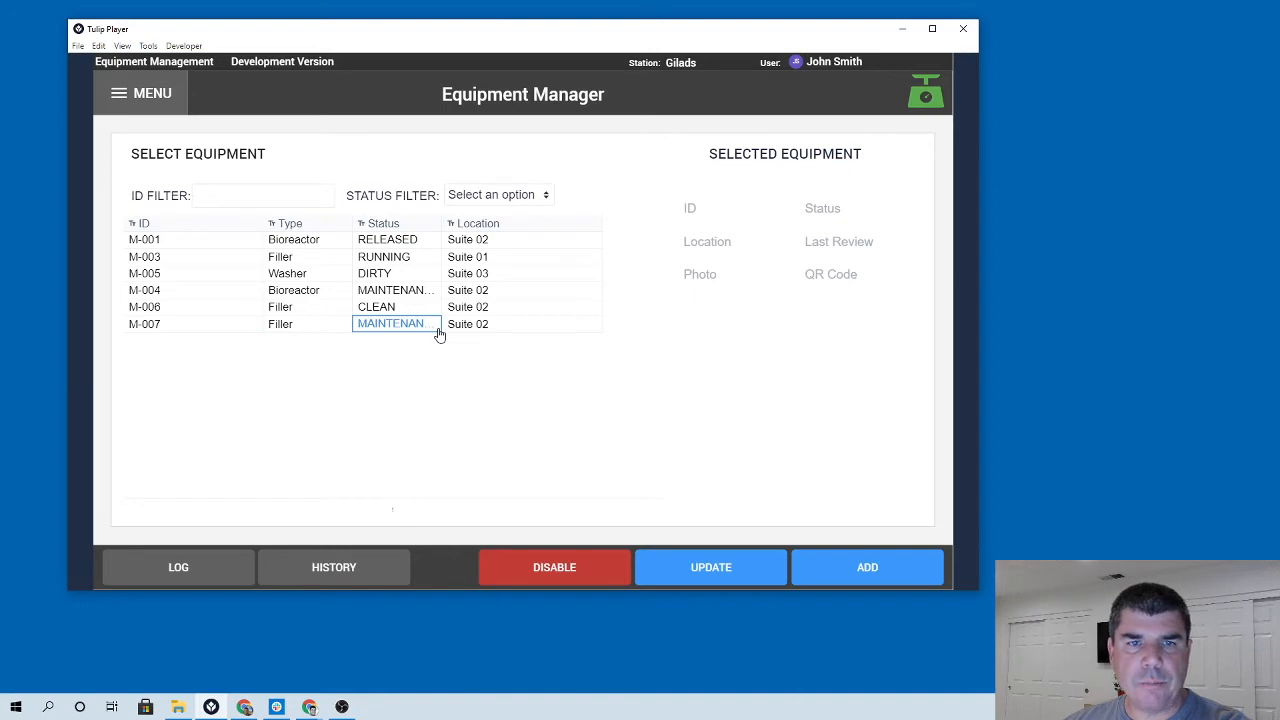
Update equipment M-007 with a newly created QR code.
click(240, 330)
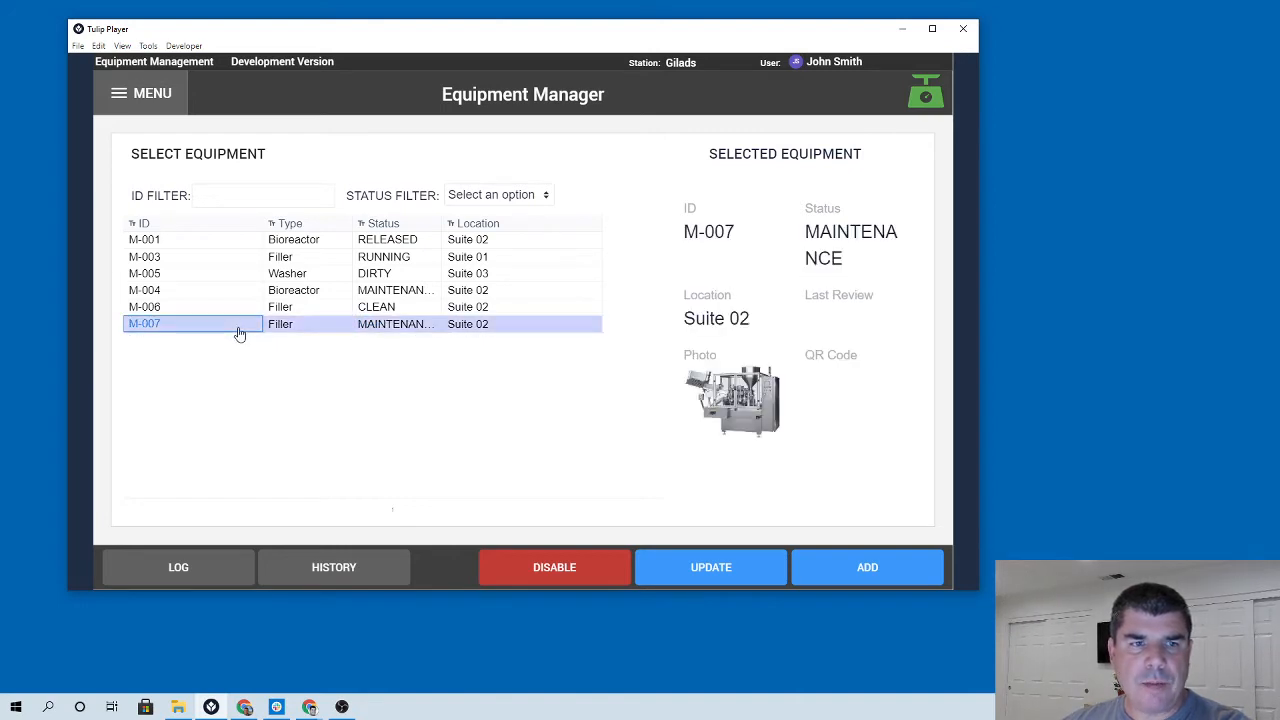
click(726, 566)
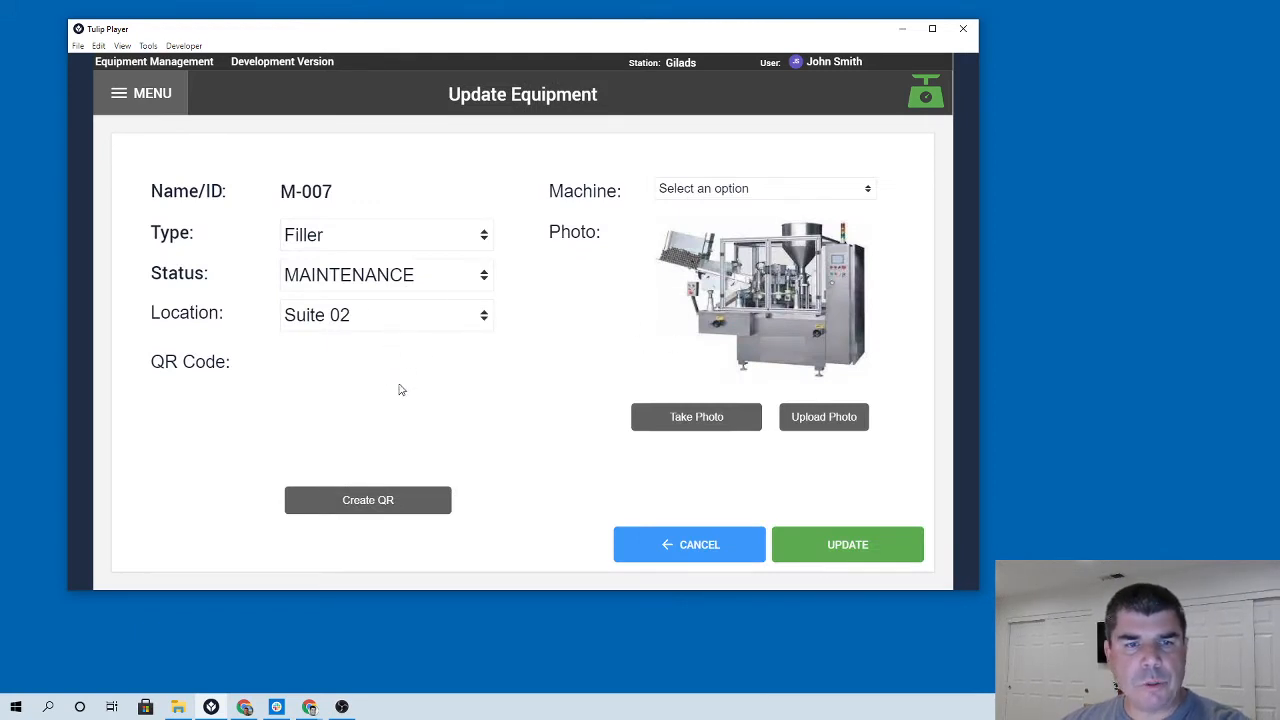
click(366, 499)
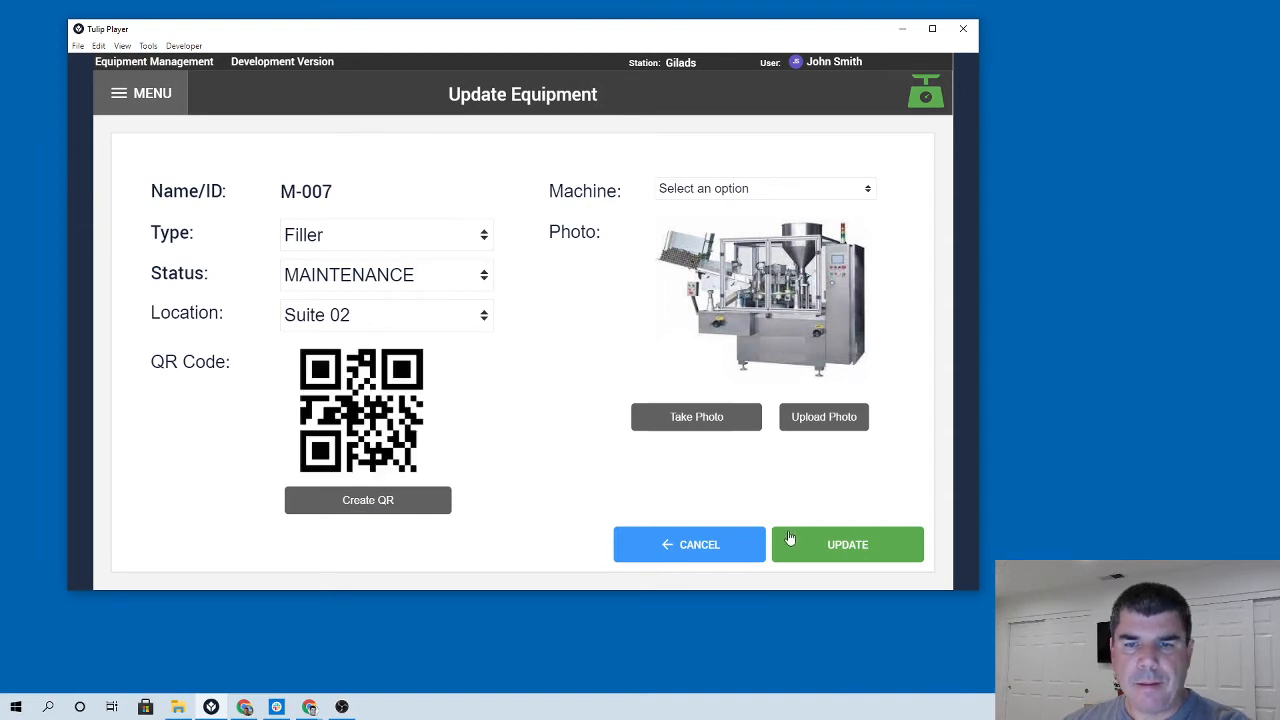
click(843, 546)
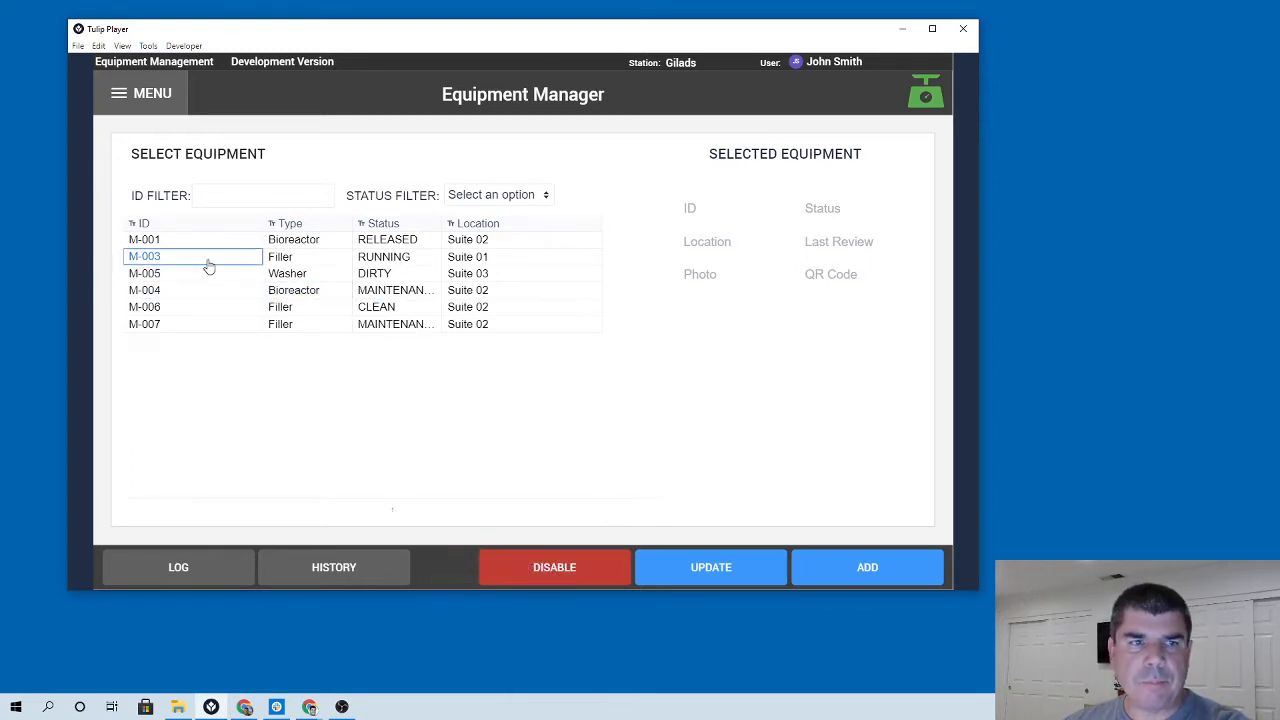
Review equipment M-004's activity log and its equipment history.
click(204, 291)
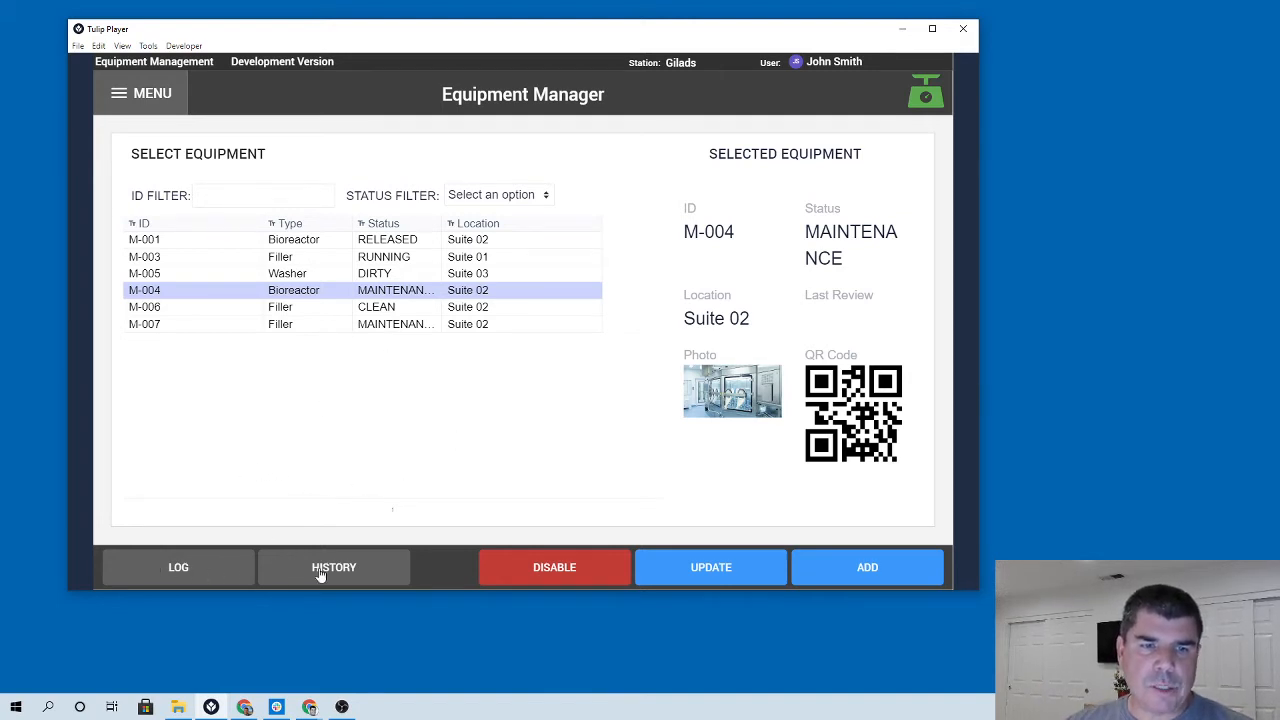
click(195, 570)
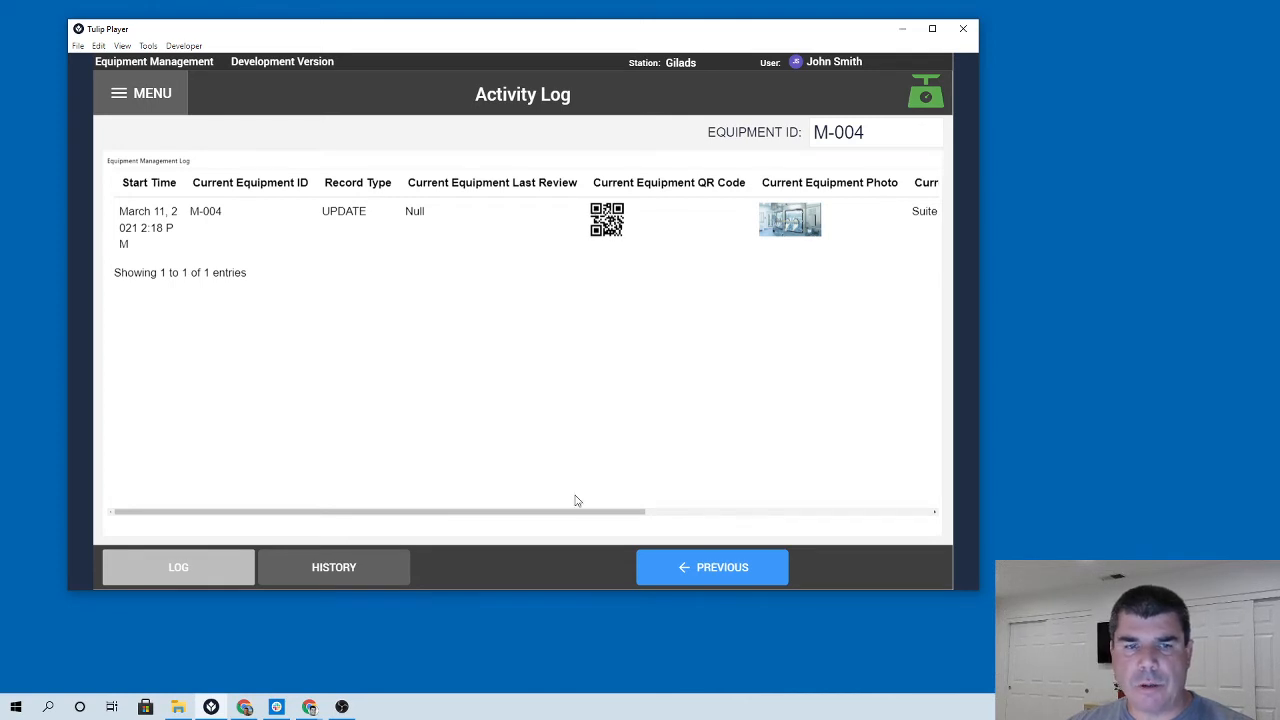
click(686, 566)
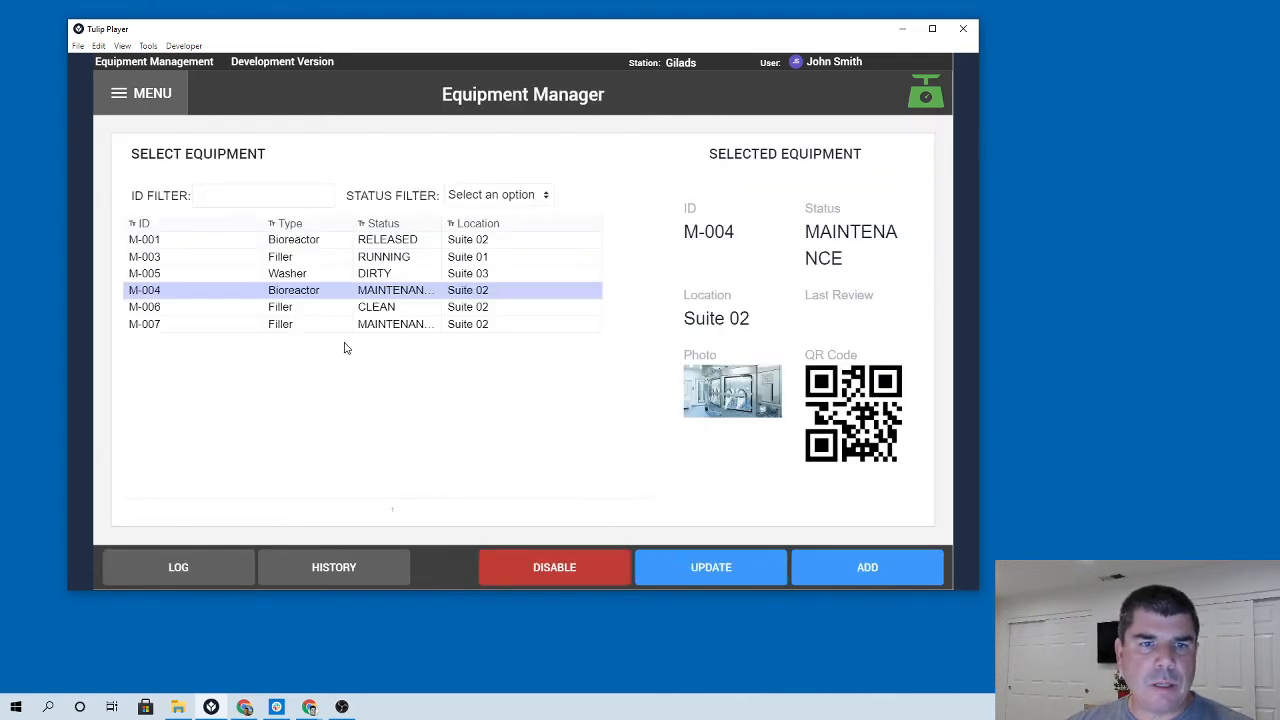
click(344, 569)
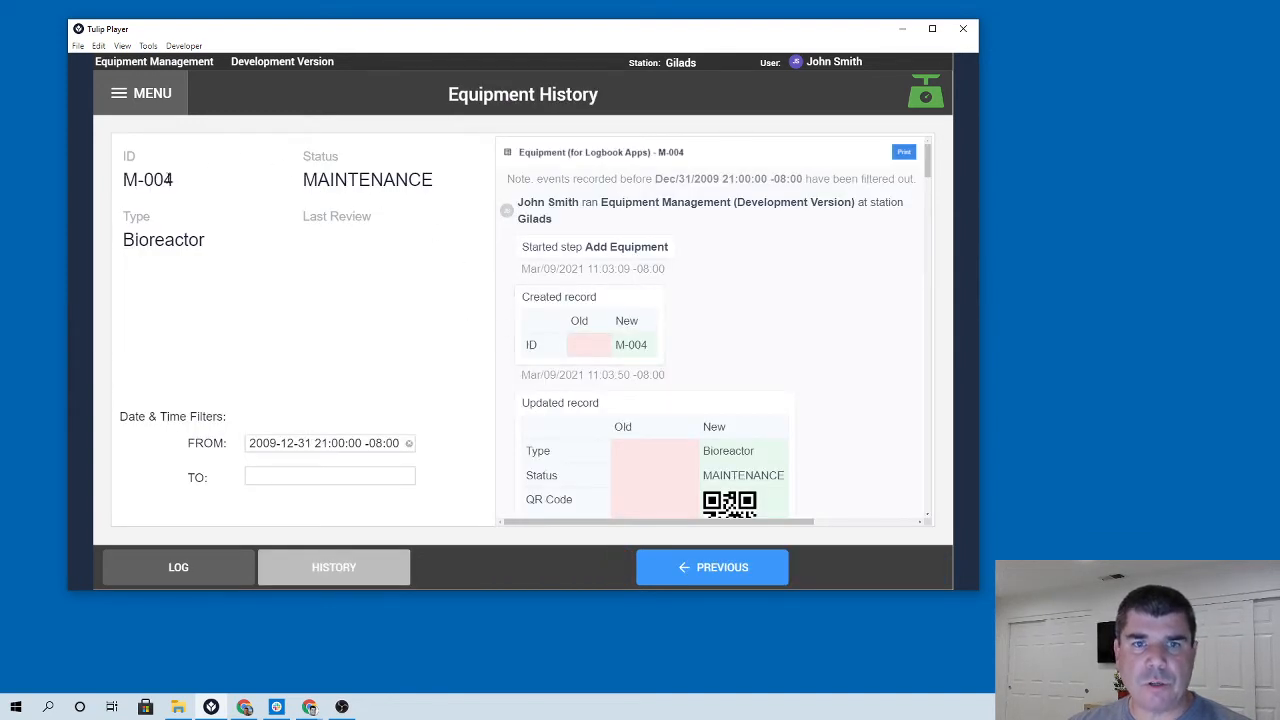
click(690, 568)
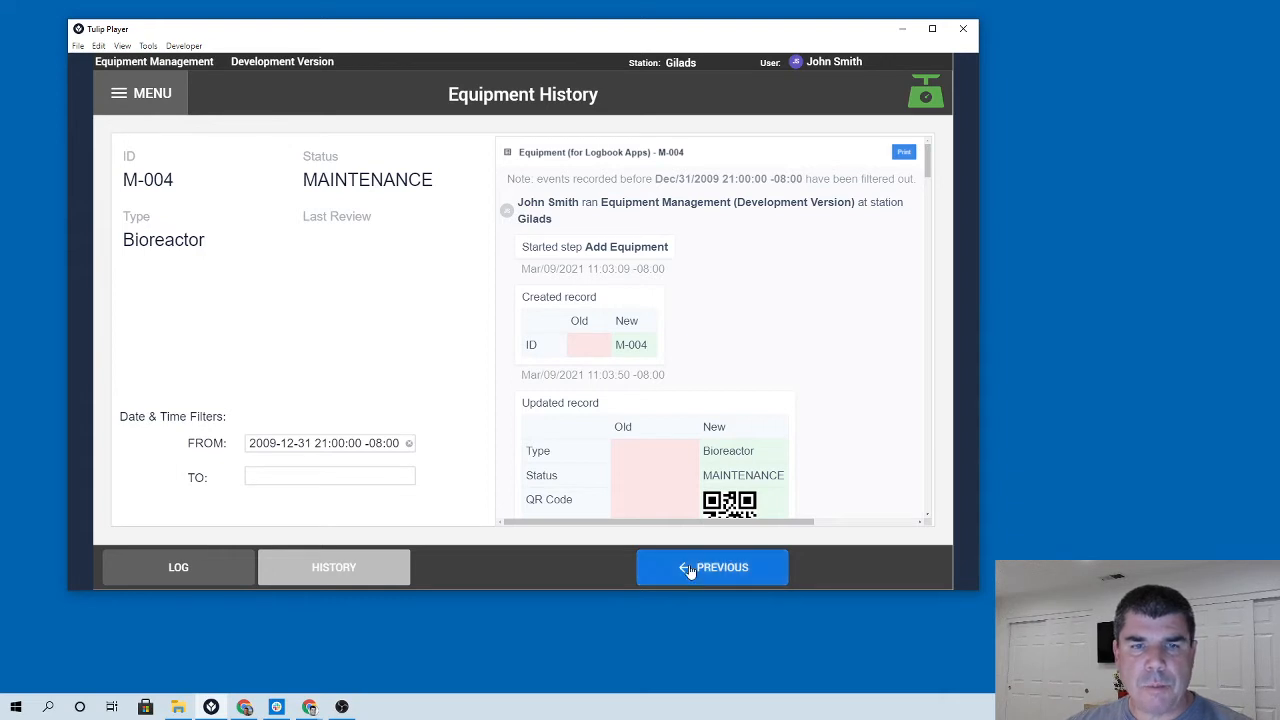
Open equipment M-007's history and read through its recorded events.
click(179, 331)
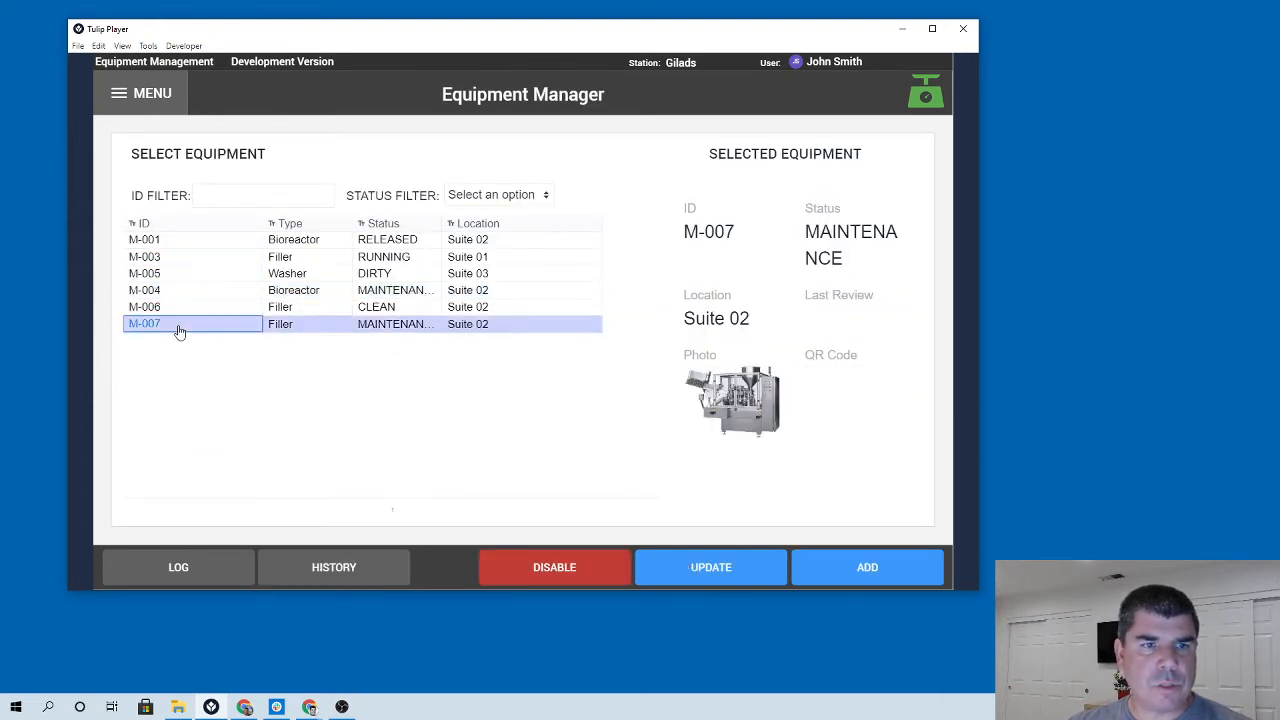
click(311, 567)
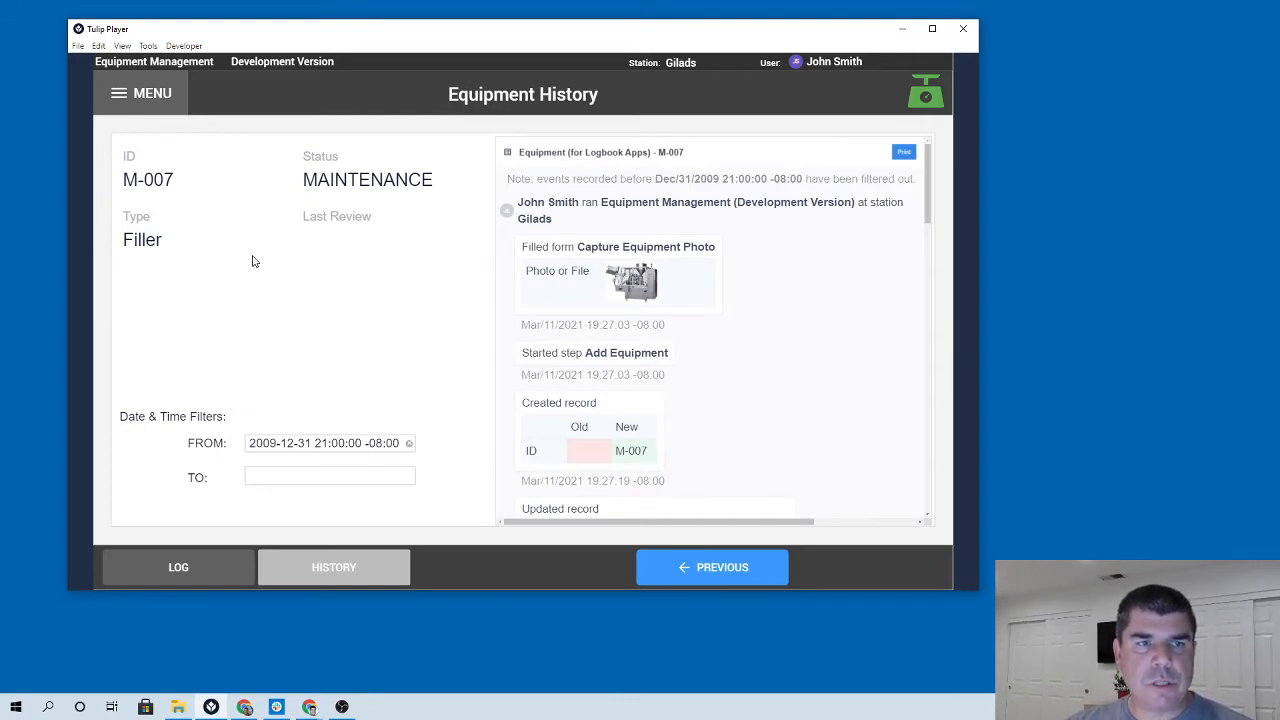
scroll(716, 303, down, 3)
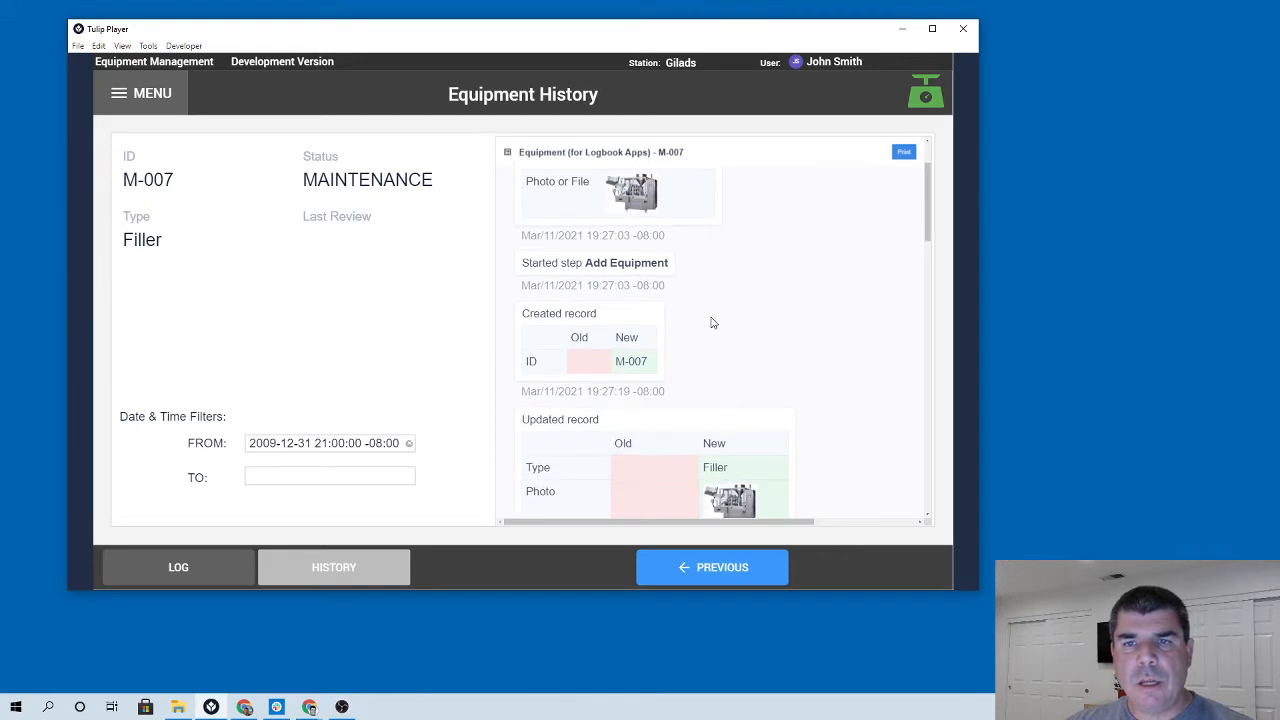
scroll(706, 335, down, 5)
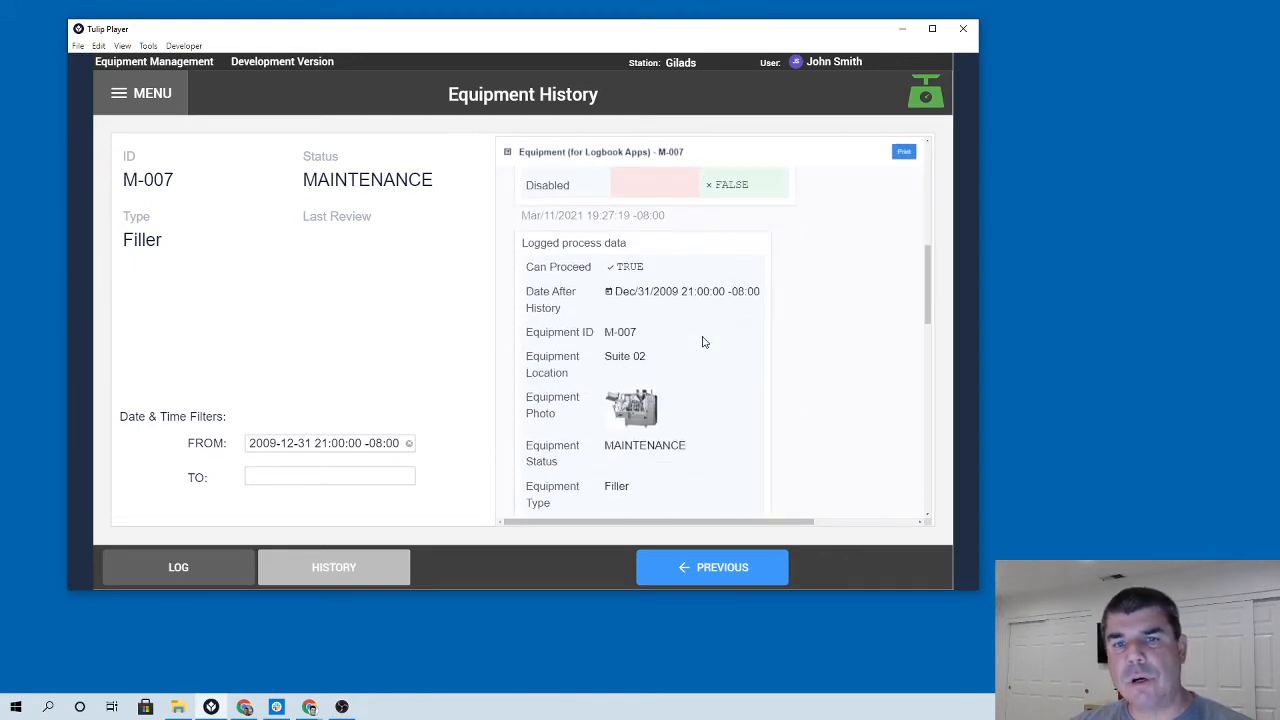
scroll(703, 342, down, 8)
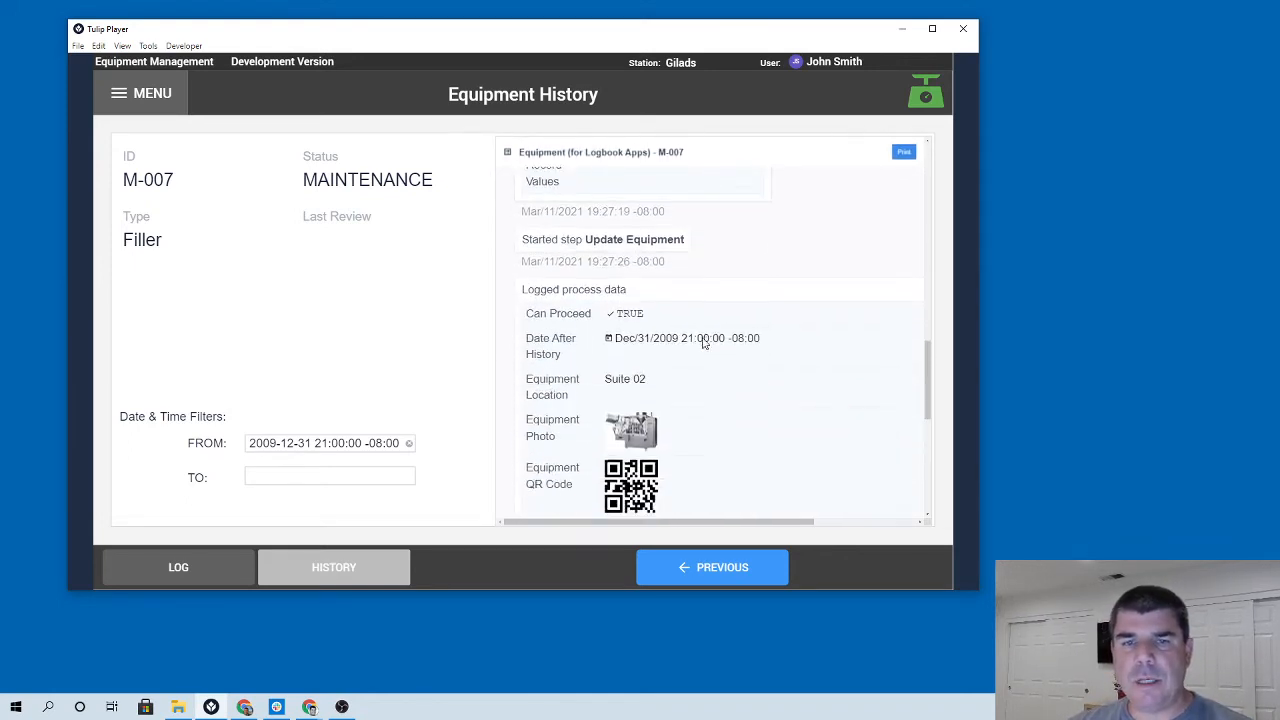
scroll(700, 340, down, 3)
scroll(696, 310, down, 3)
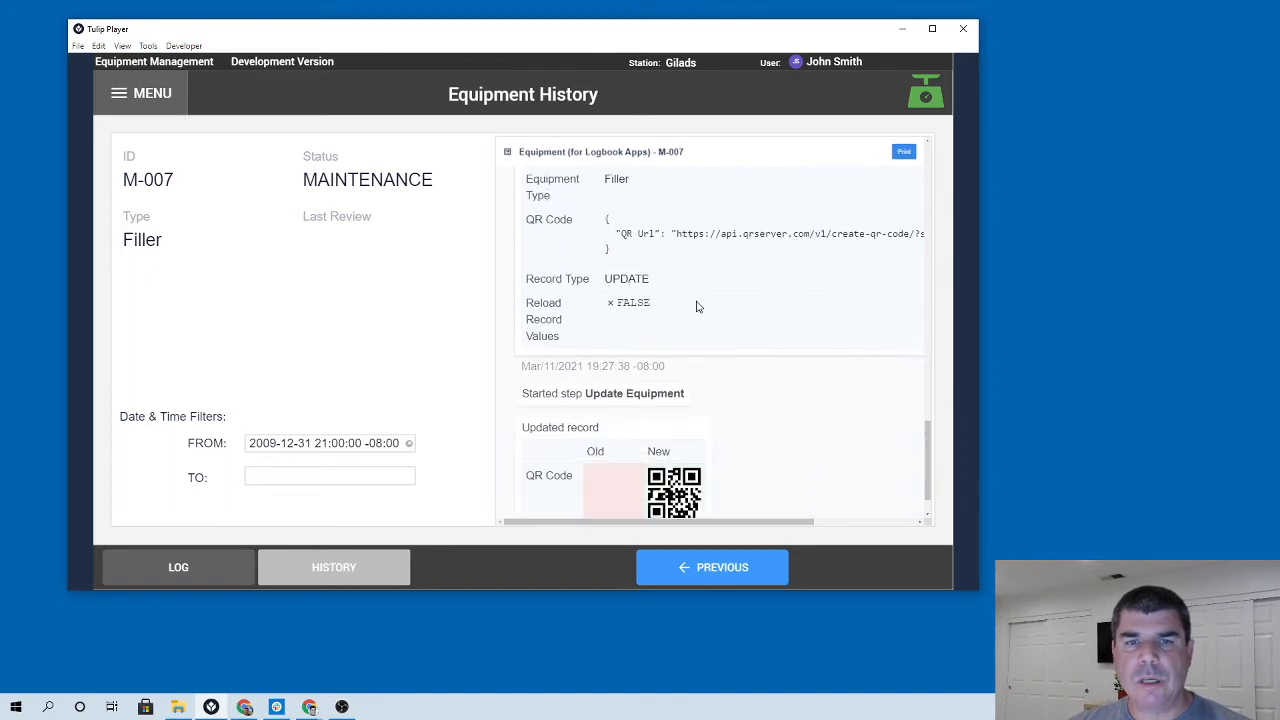
scroll(677, 409, up, 4)
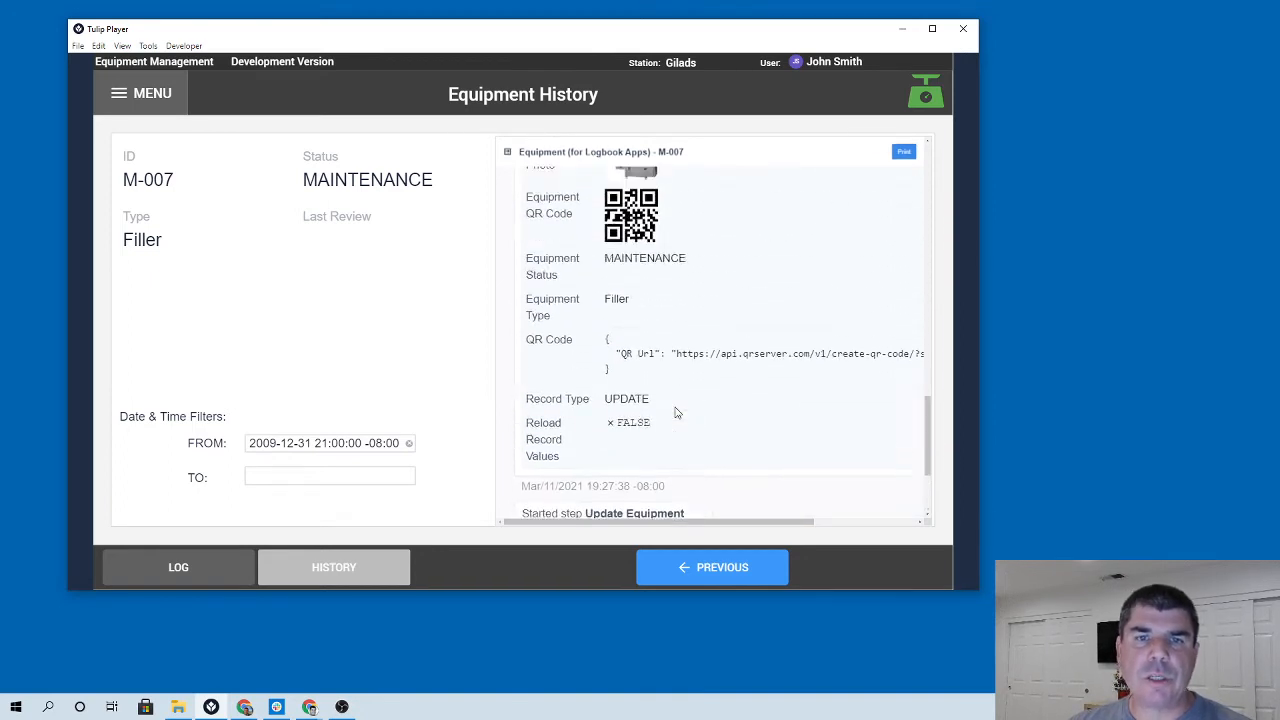
scroll(676, 410, up, 8)
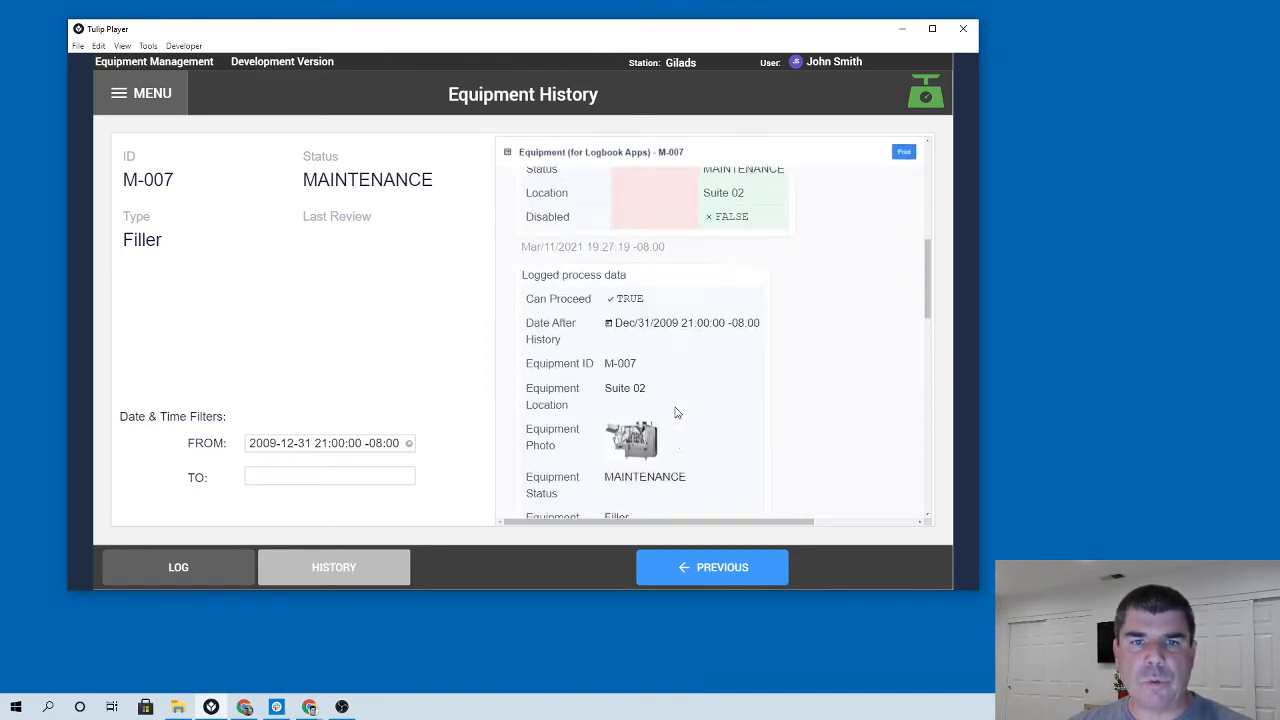
scroll(676, 410, up, 10)
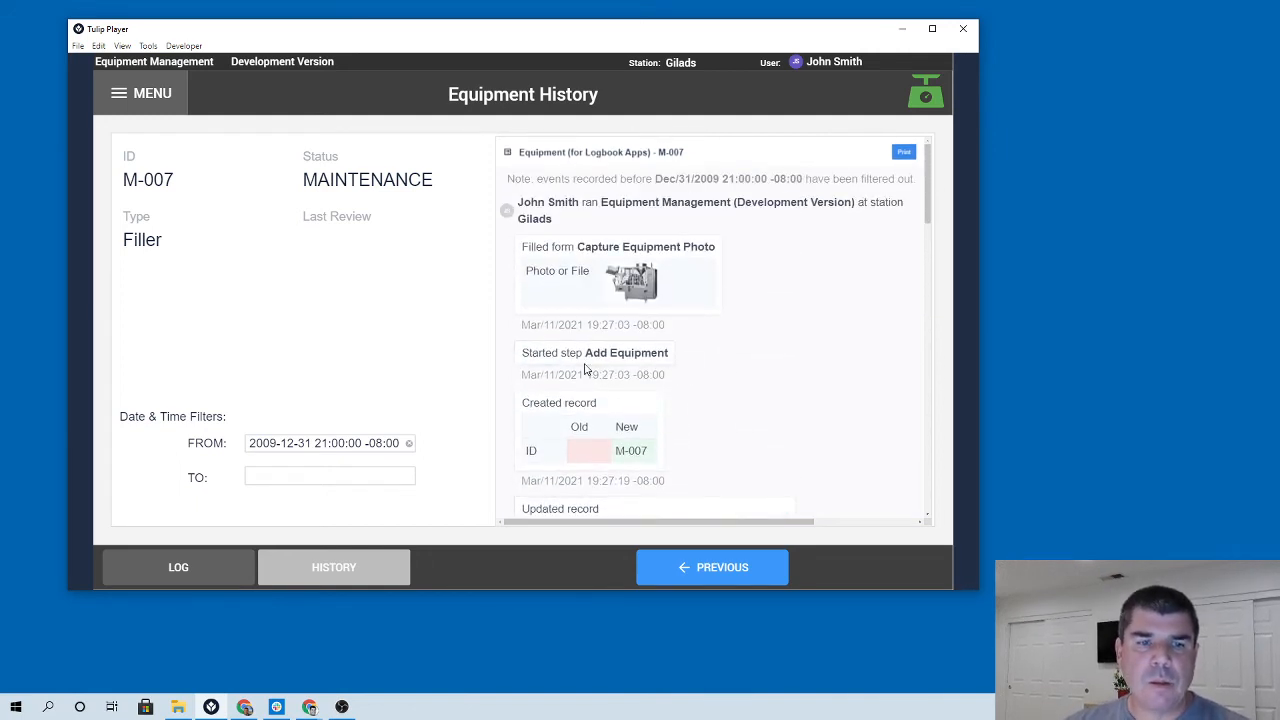
Return from equipment M-007's history to the equipment list and go back to the Logbook App Suite Terminal.
click(733, 577)
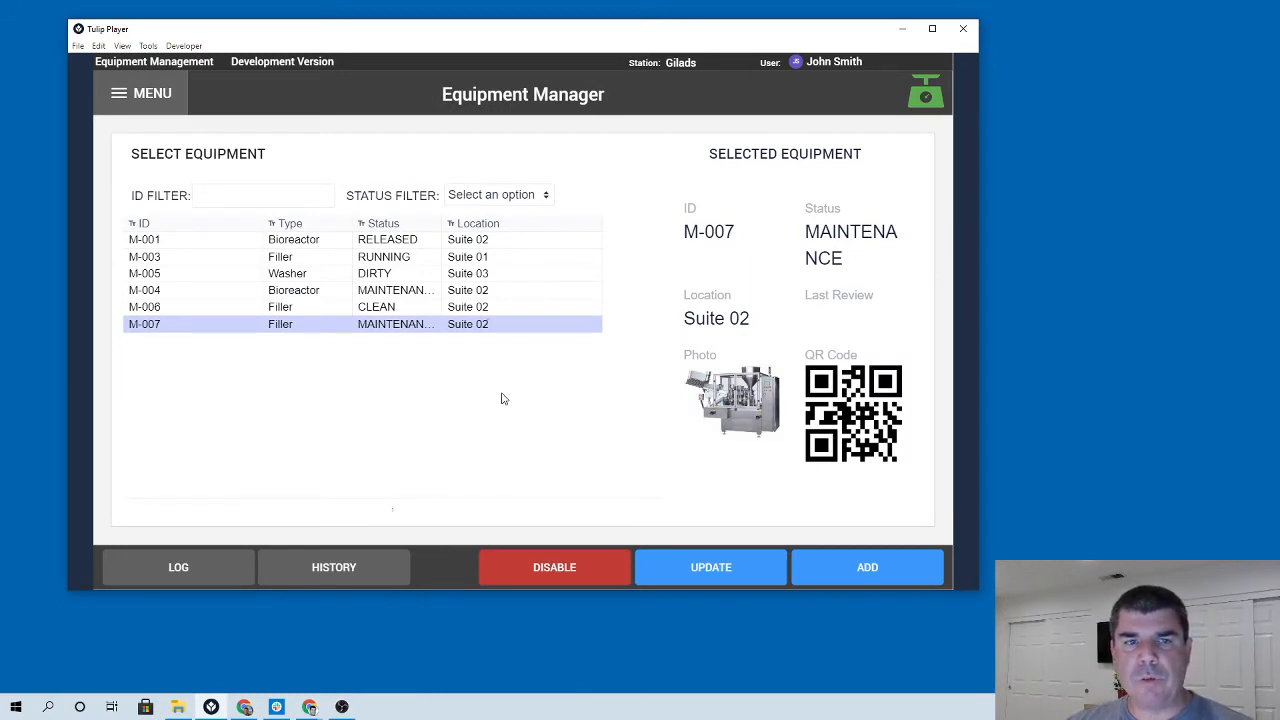
click(146, 325)
click(366, 399)
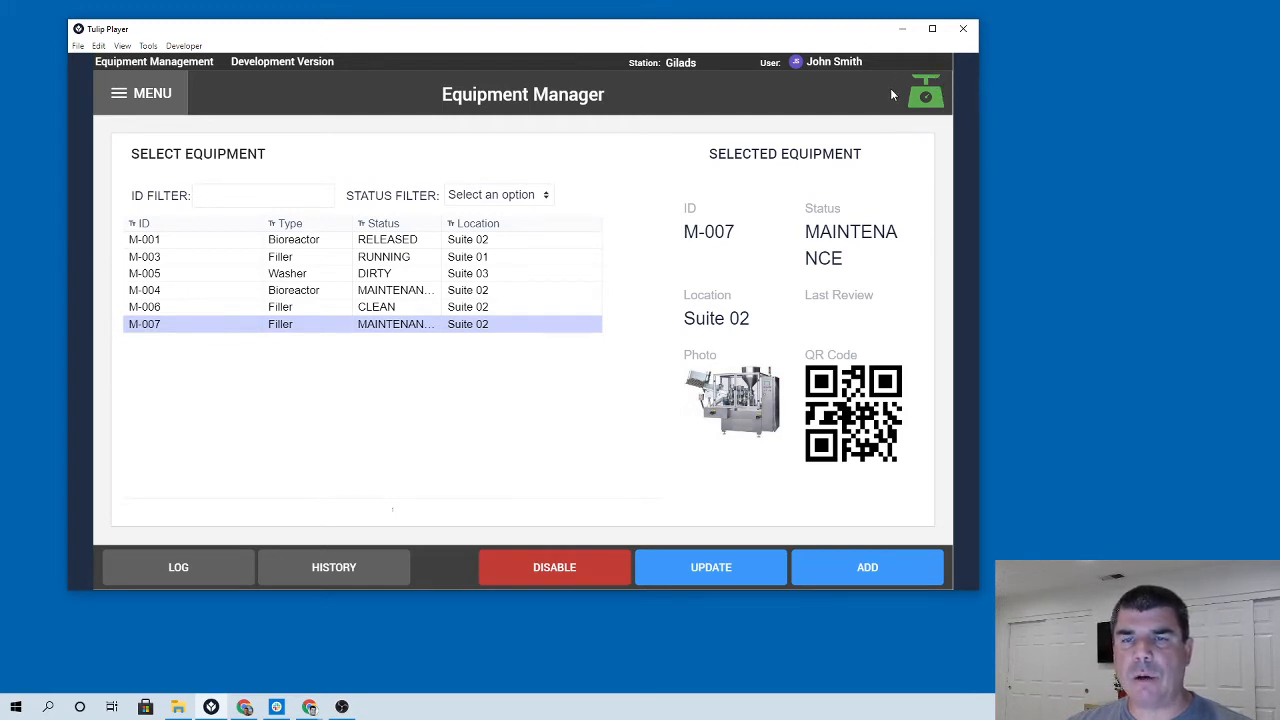
click(925, 97)
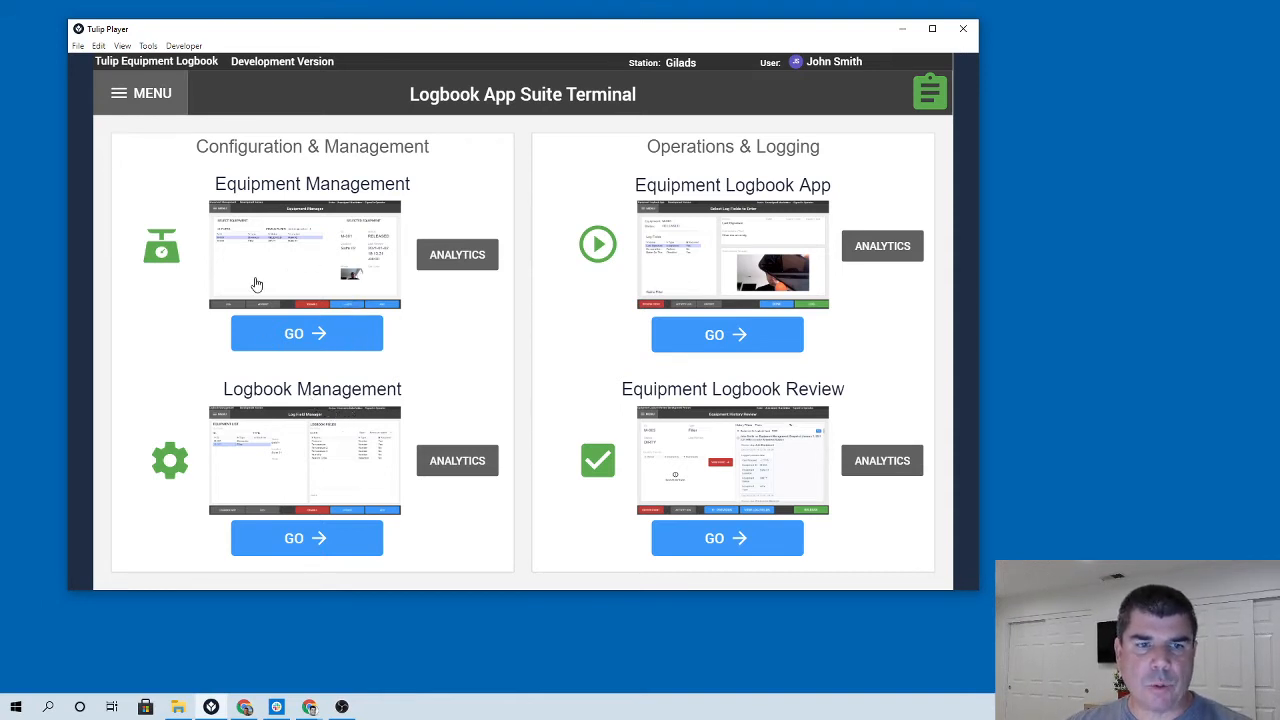
Open Logbook Management and select equipment M-007 in the equipment list.
click(306, 540)
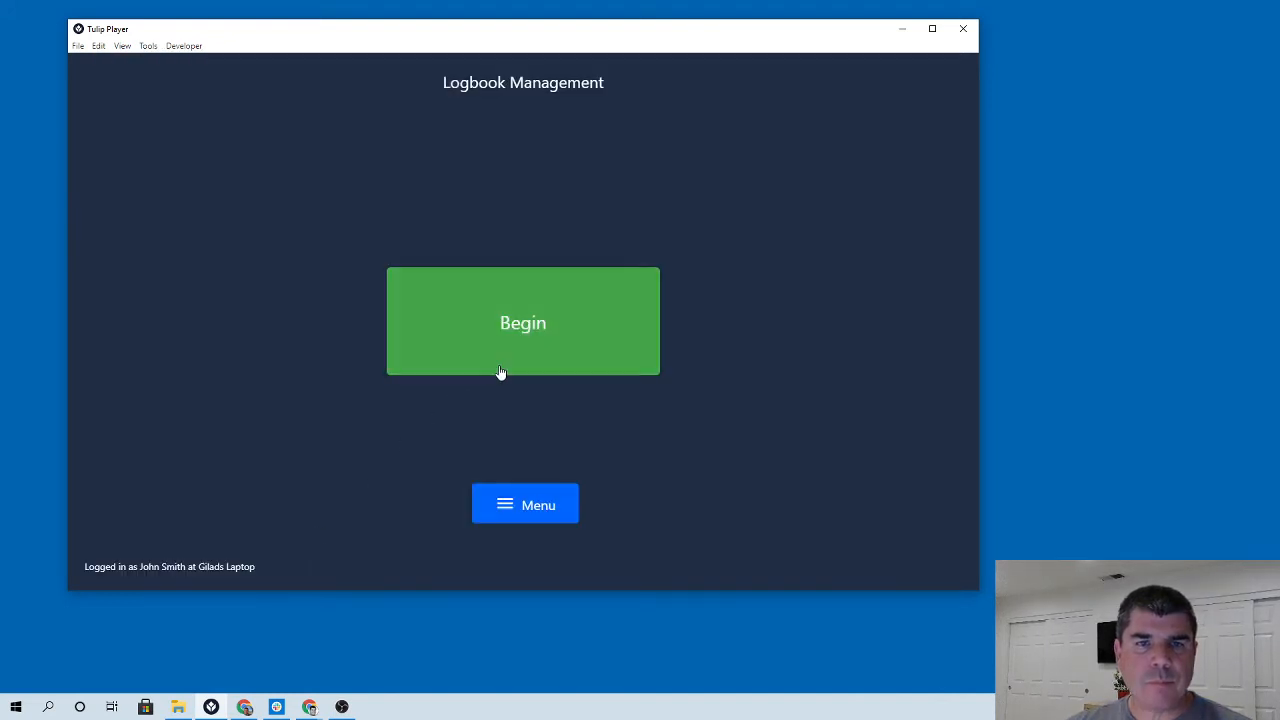
click(501, 370)
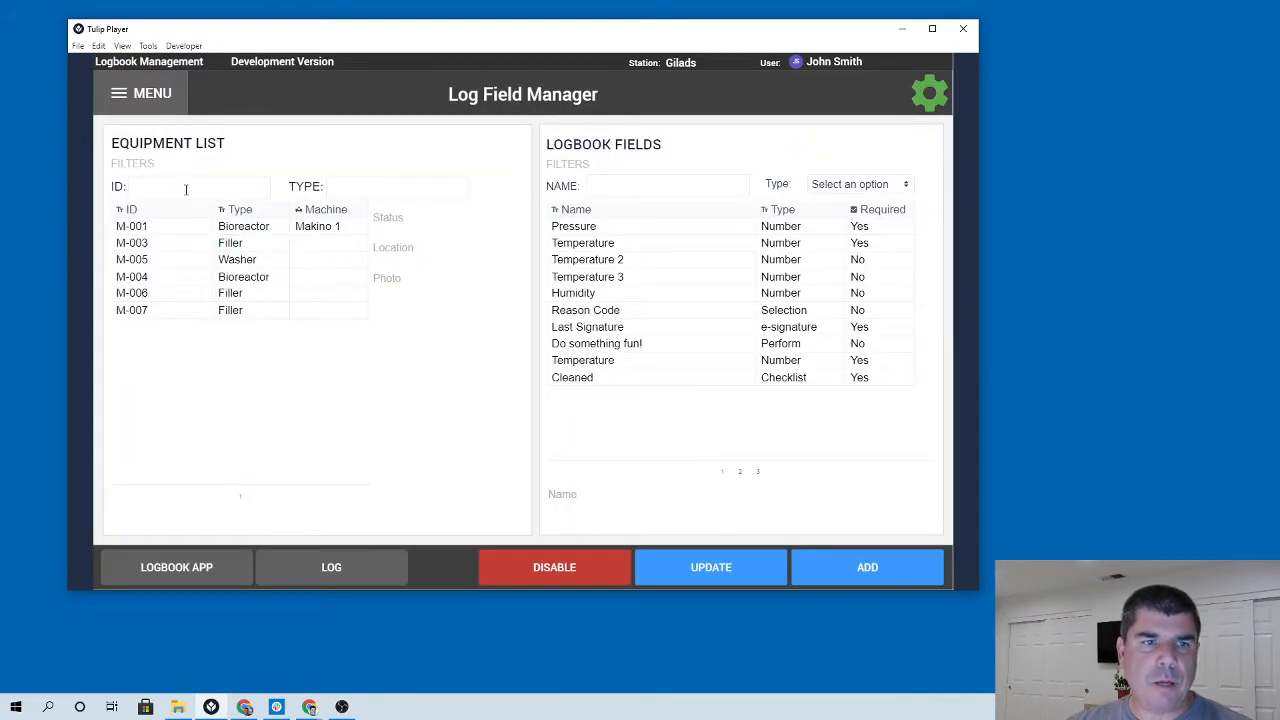
click(157, 312)
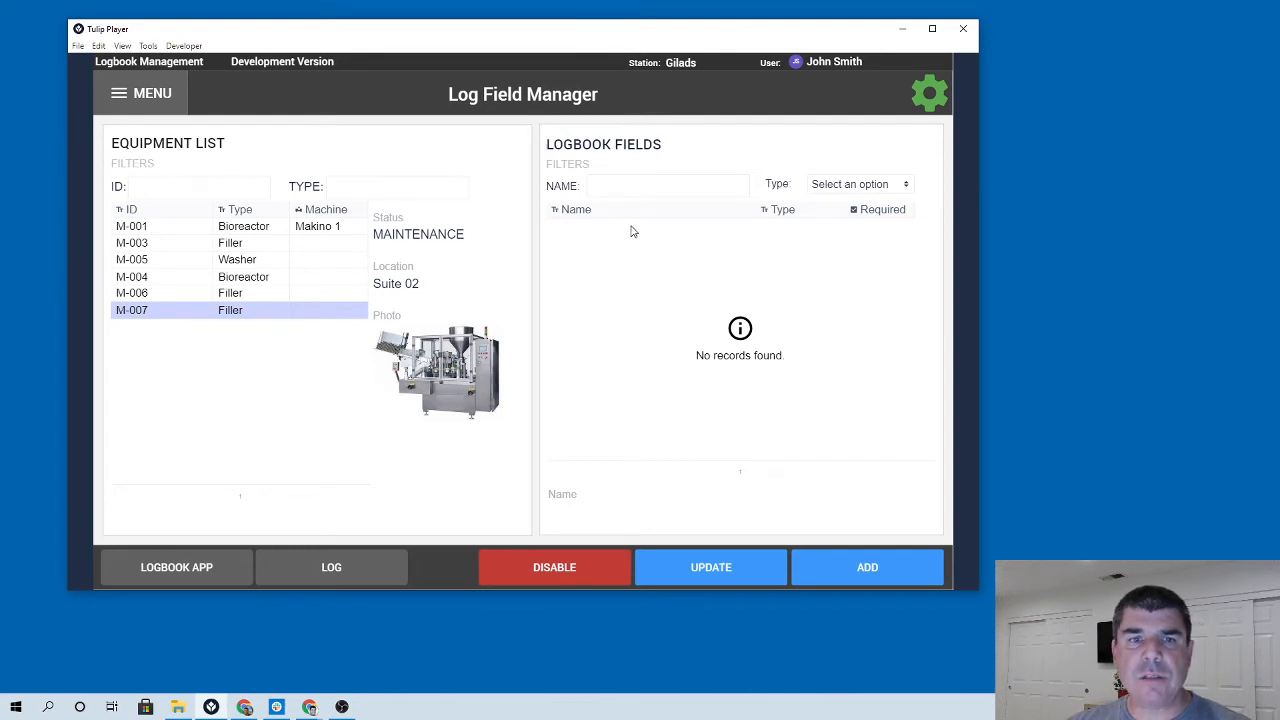
click(203, 313)
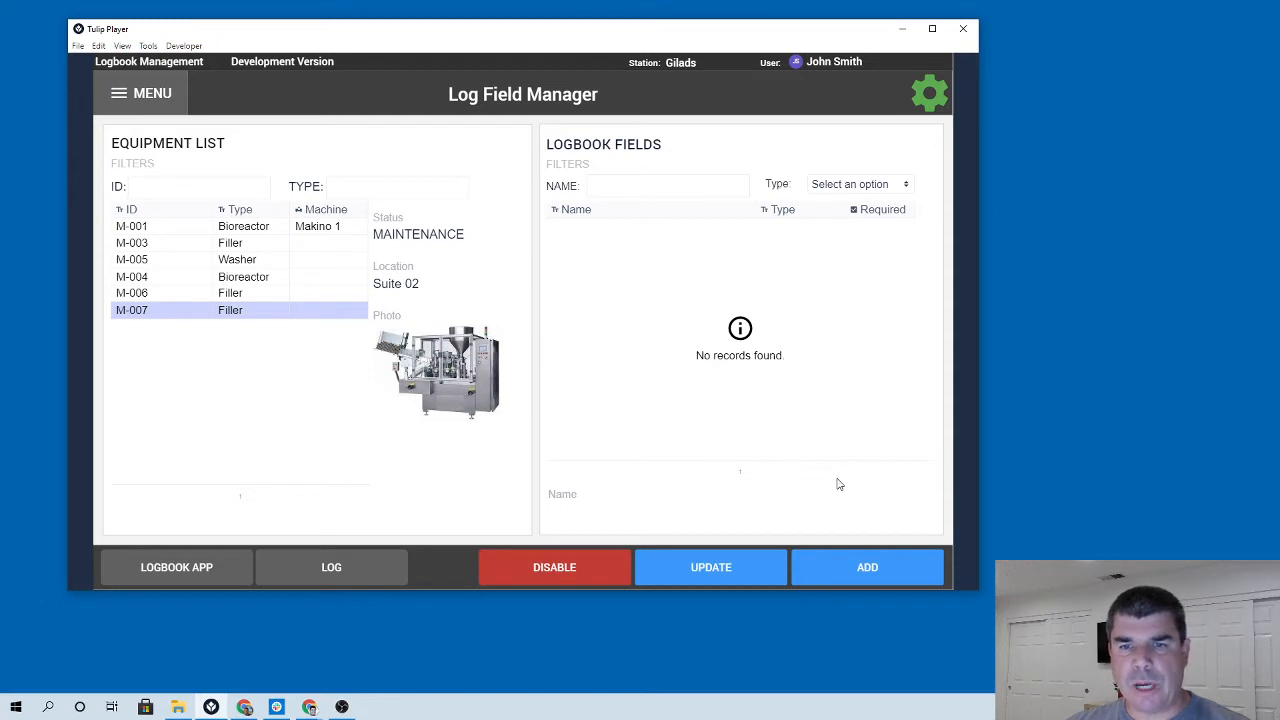
Add a logbook field named Instructions of type Perform for M-007.
click(868, 563)
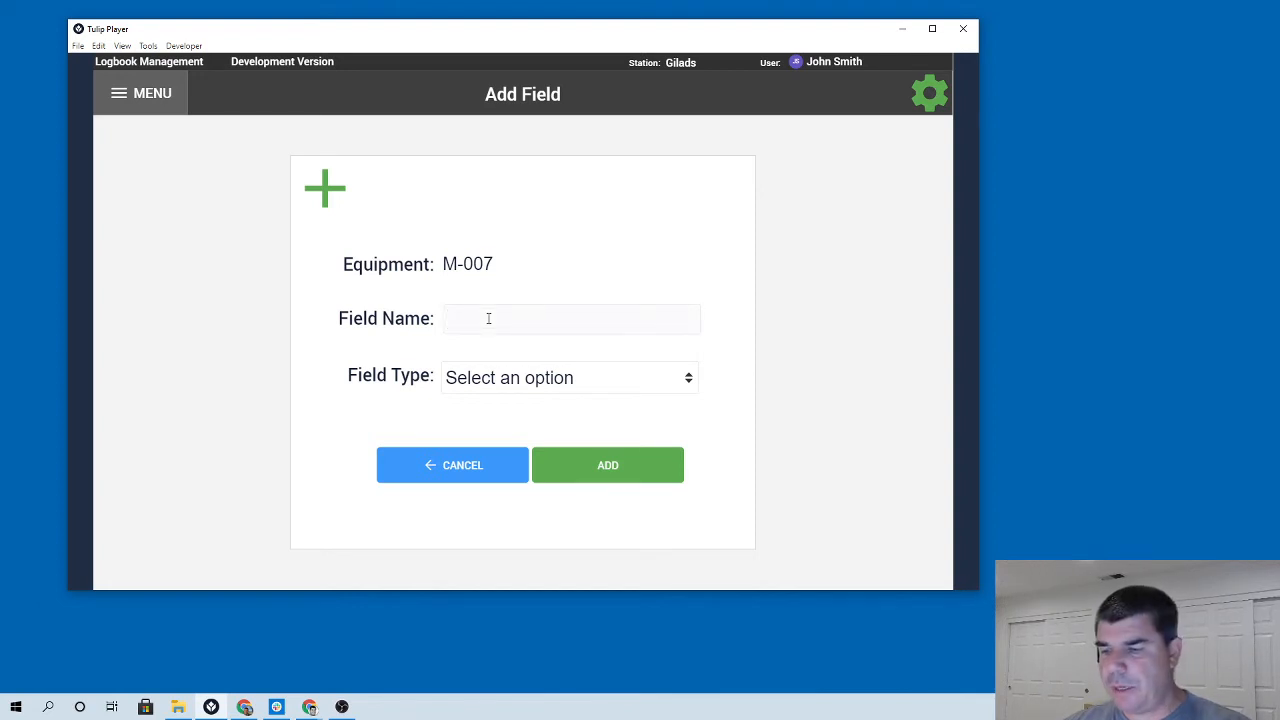
text(In)
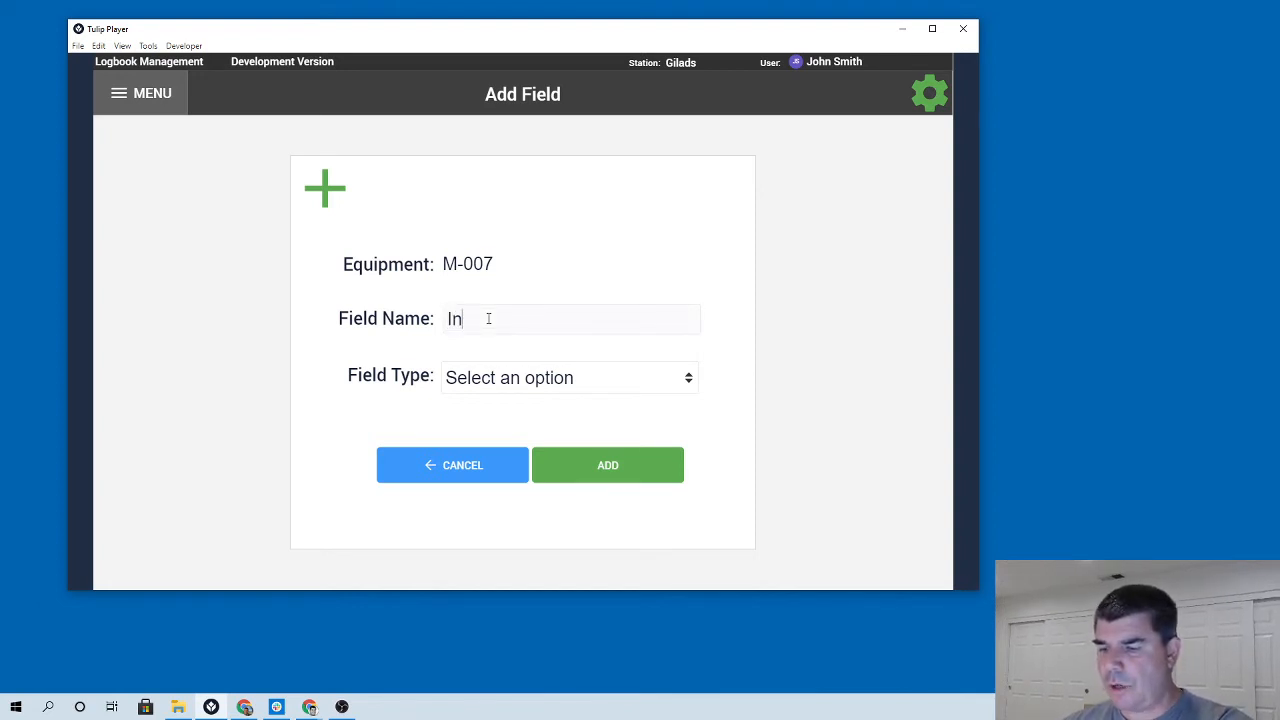
text(structions)
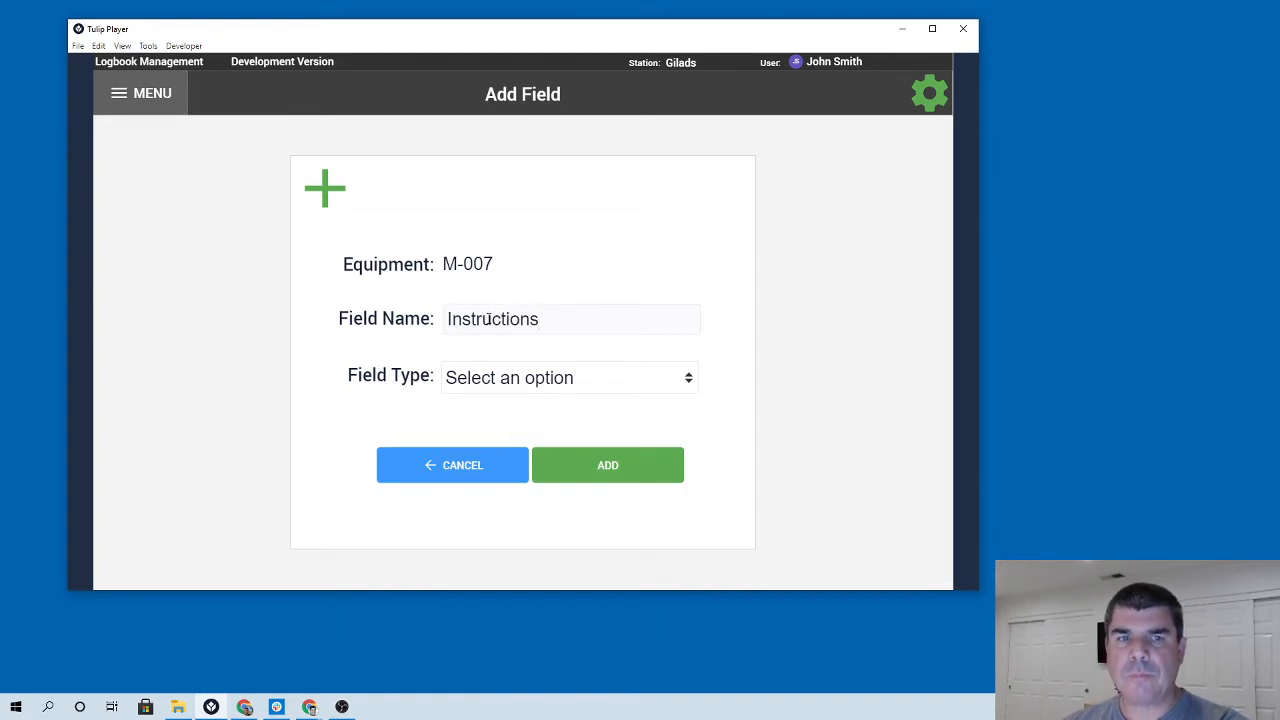
click(536, 386)
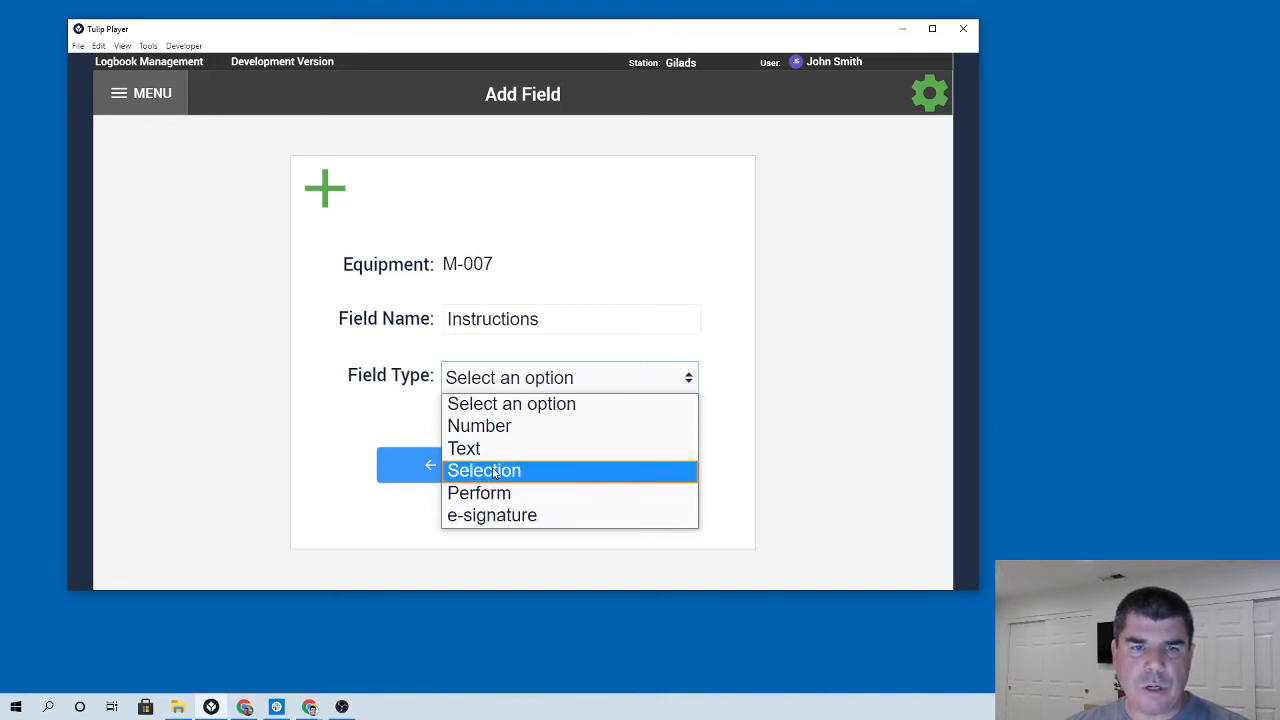
click(485, 494)
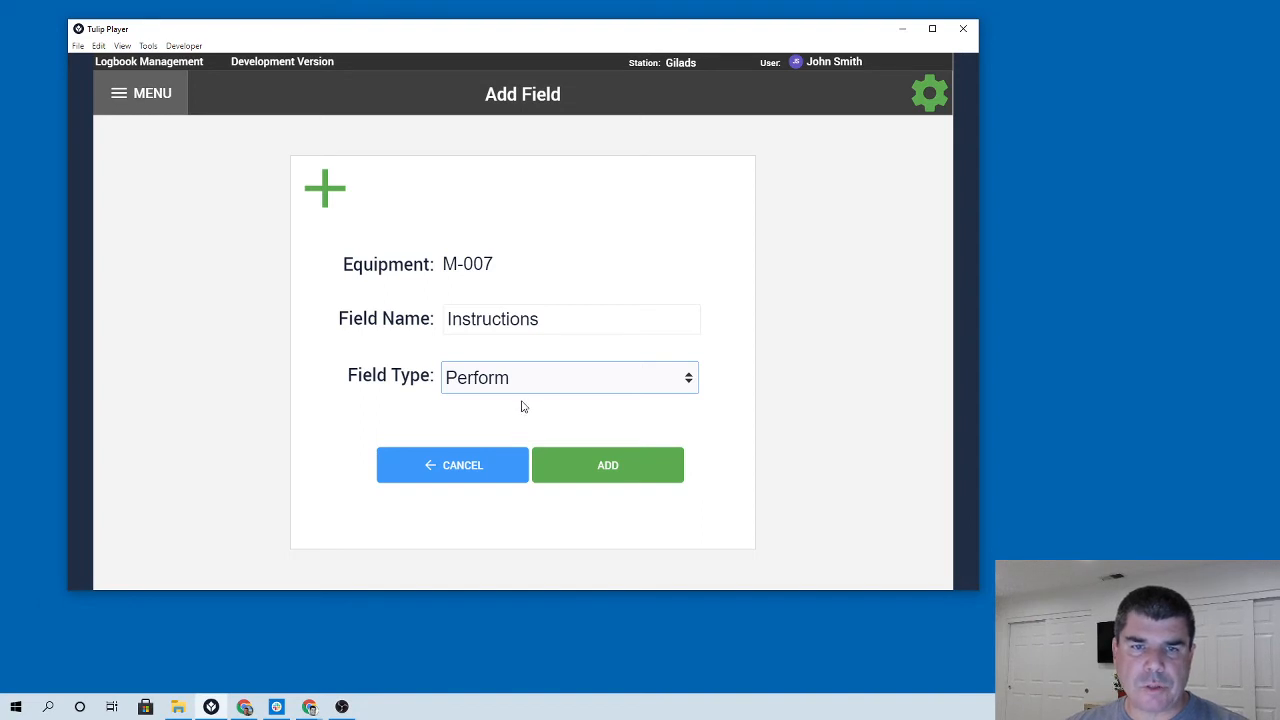
click(607, 466)
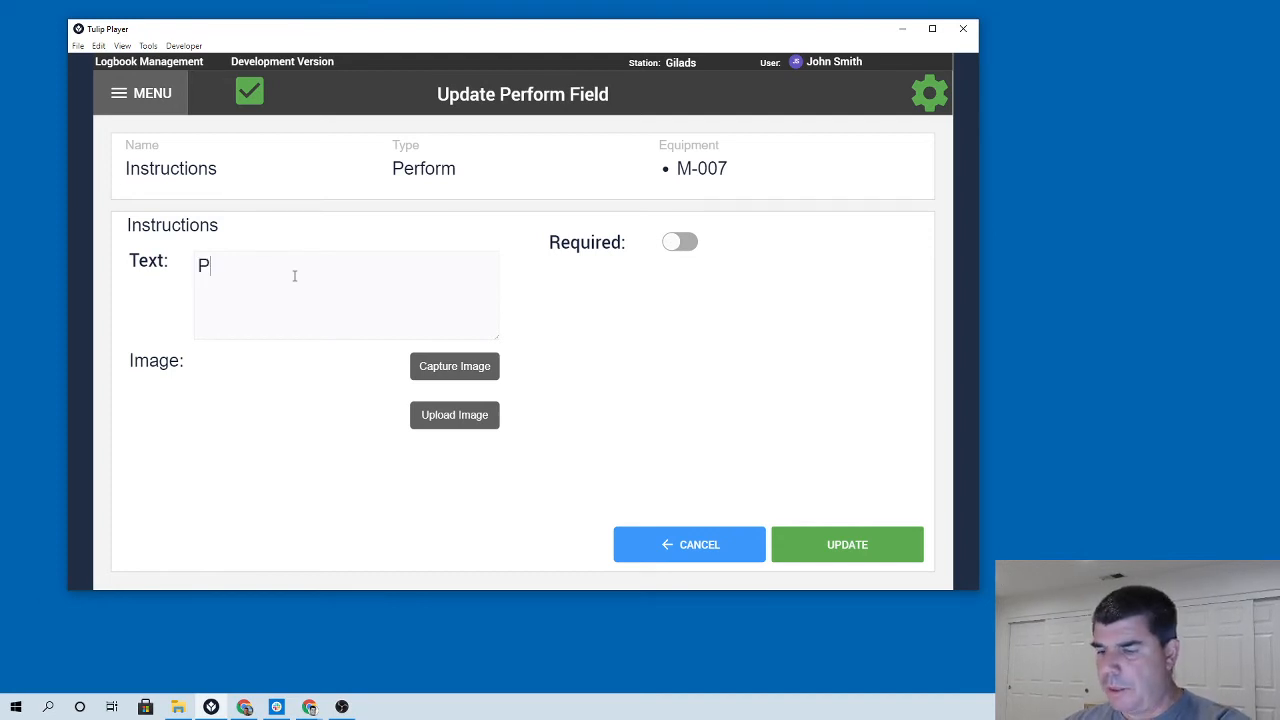
Enter the instruction text 'Please make sure that all required tools and materials are available'.
text(lease make sure)
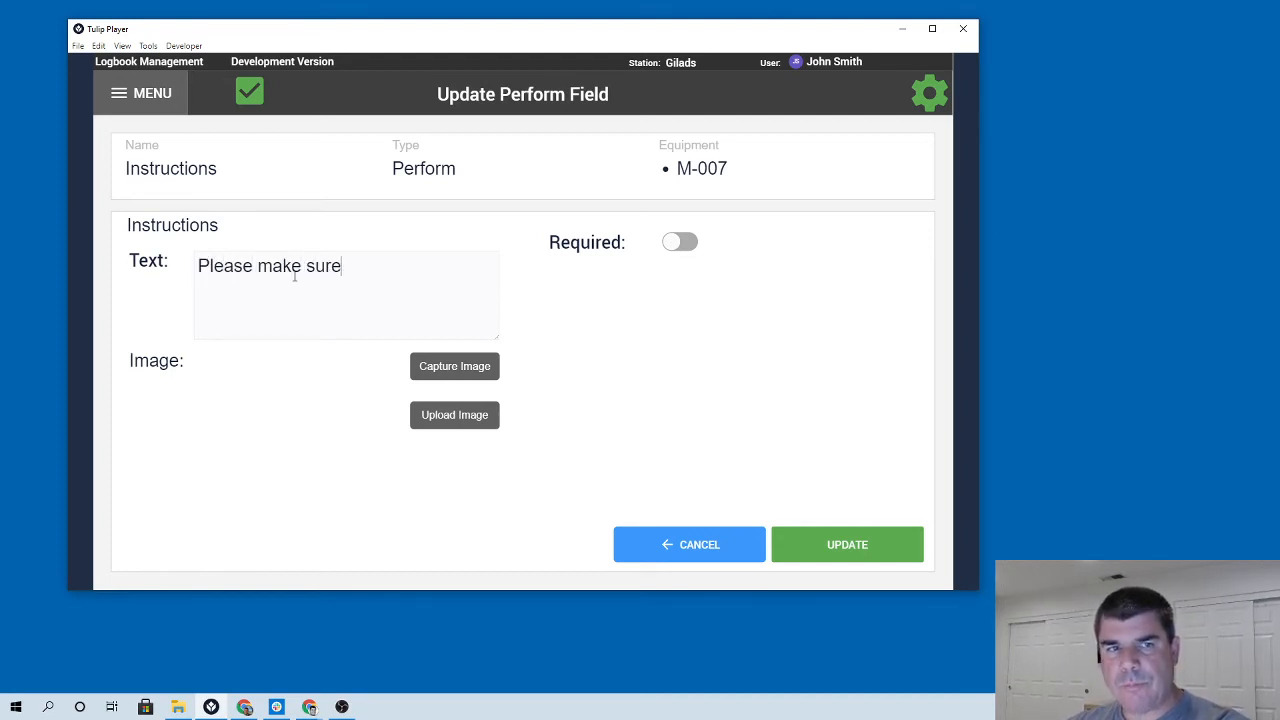
text( that all req)
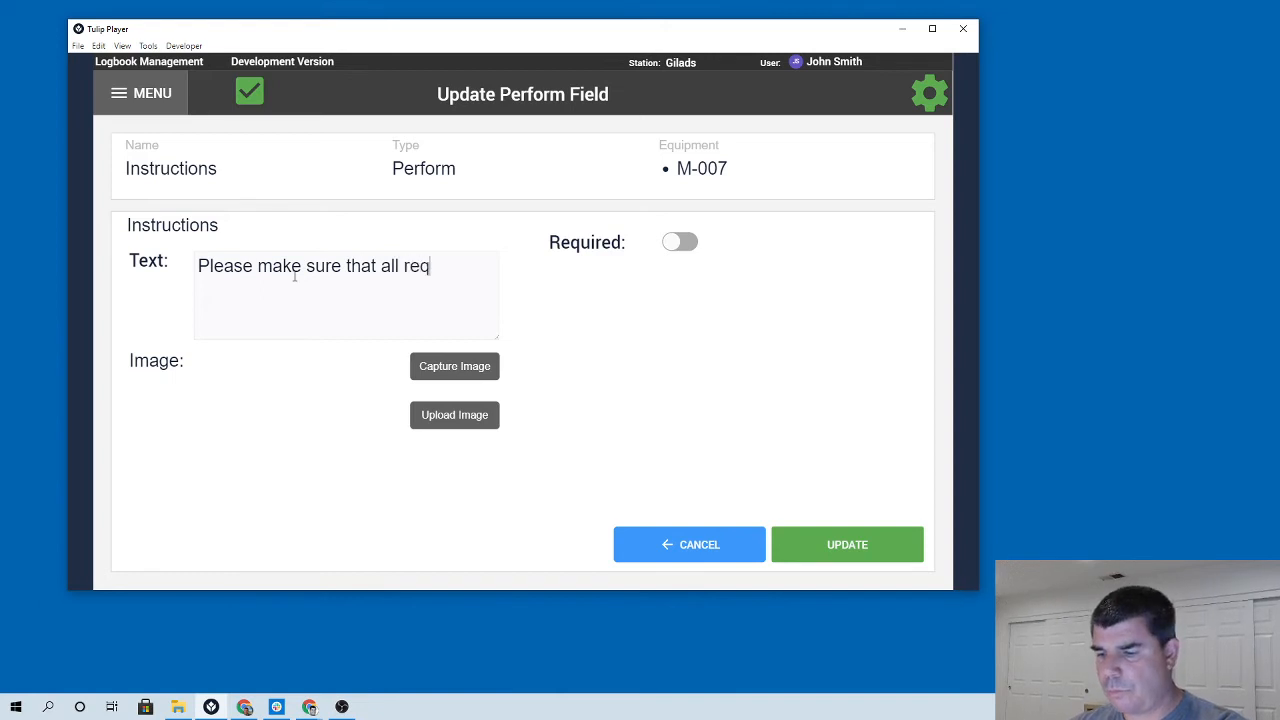
text(uired tools and m)
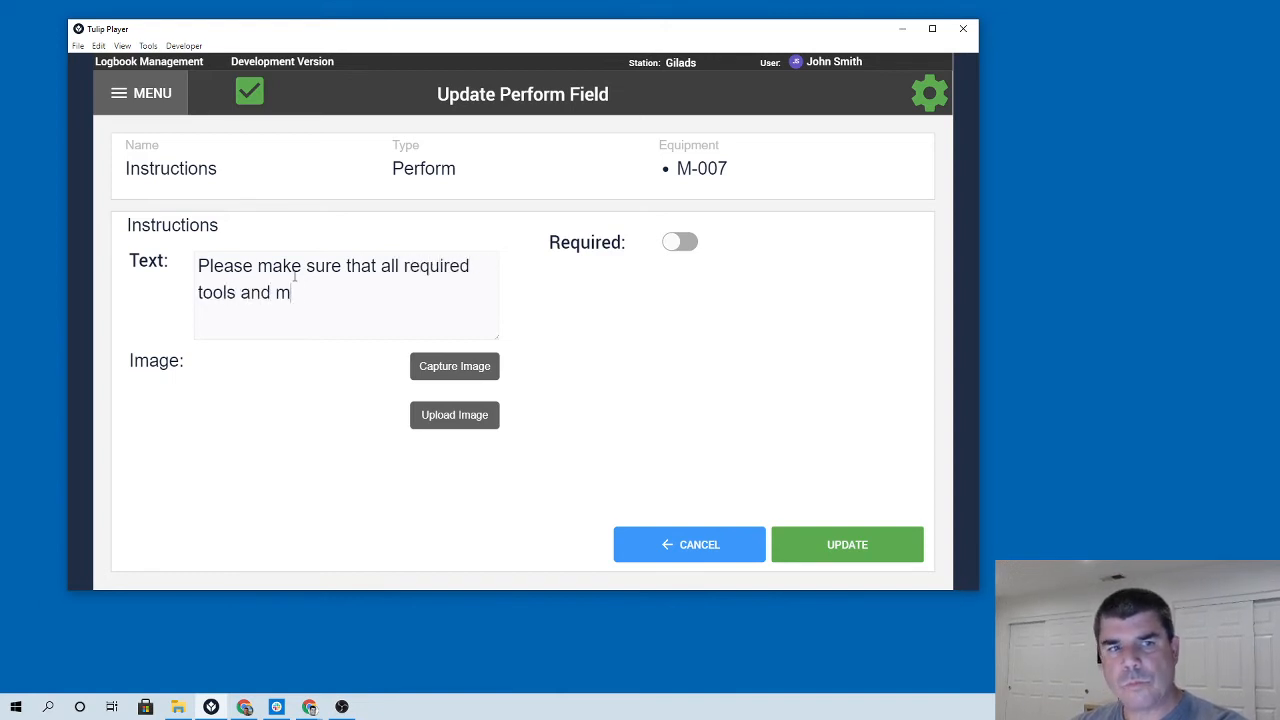
text(aterials are avaialb)
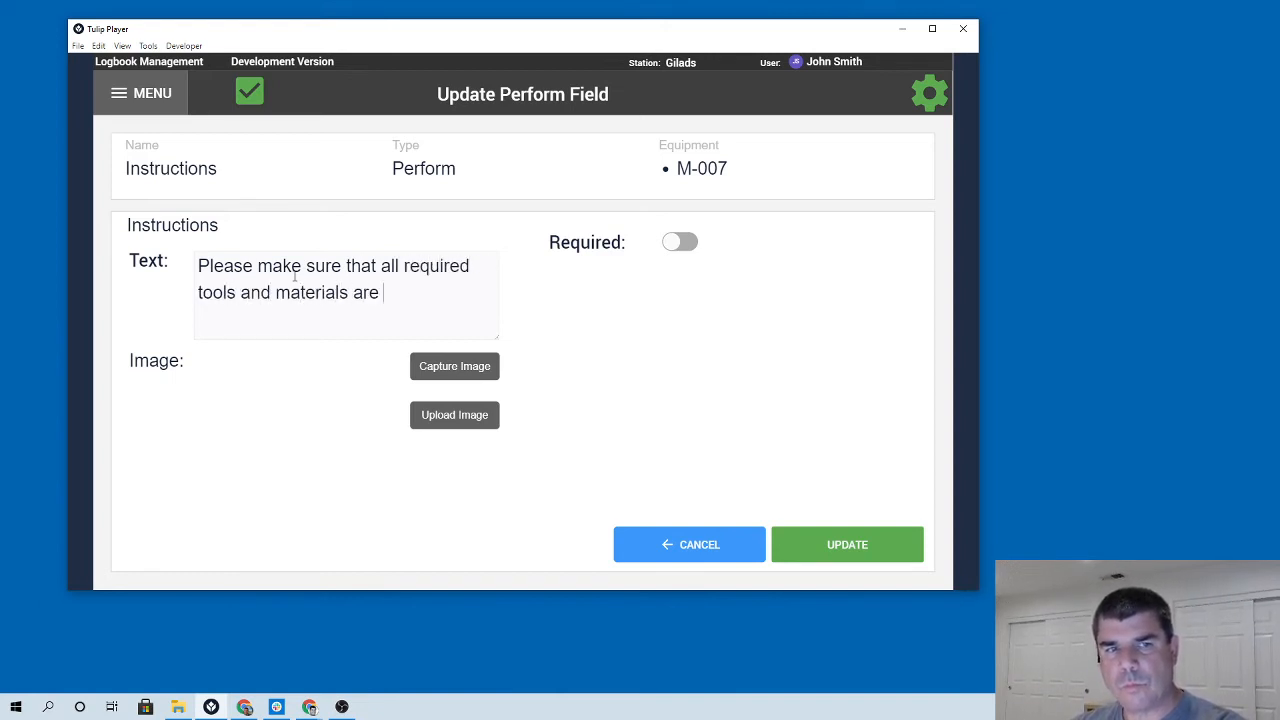
key(BackSpace)
text(lable)
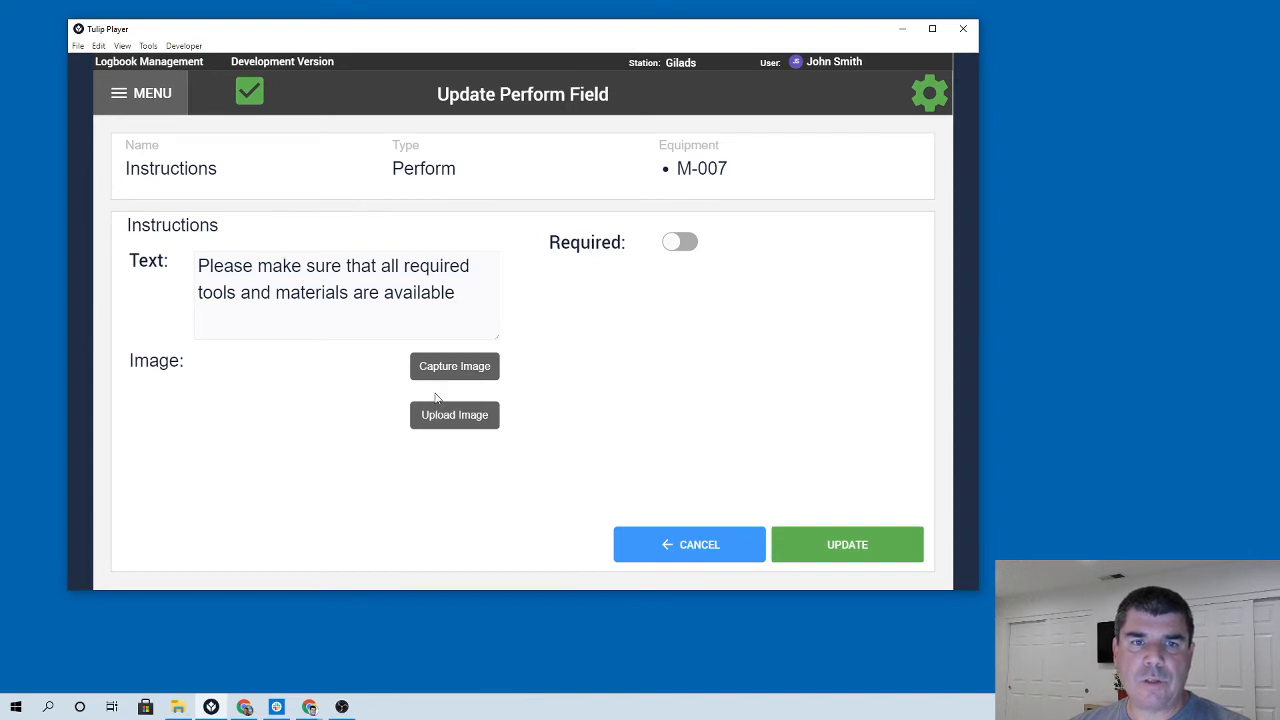
Upload the Flow-Chart (2) file from Downloads as the instruction image and submit it.
click(458, 416)
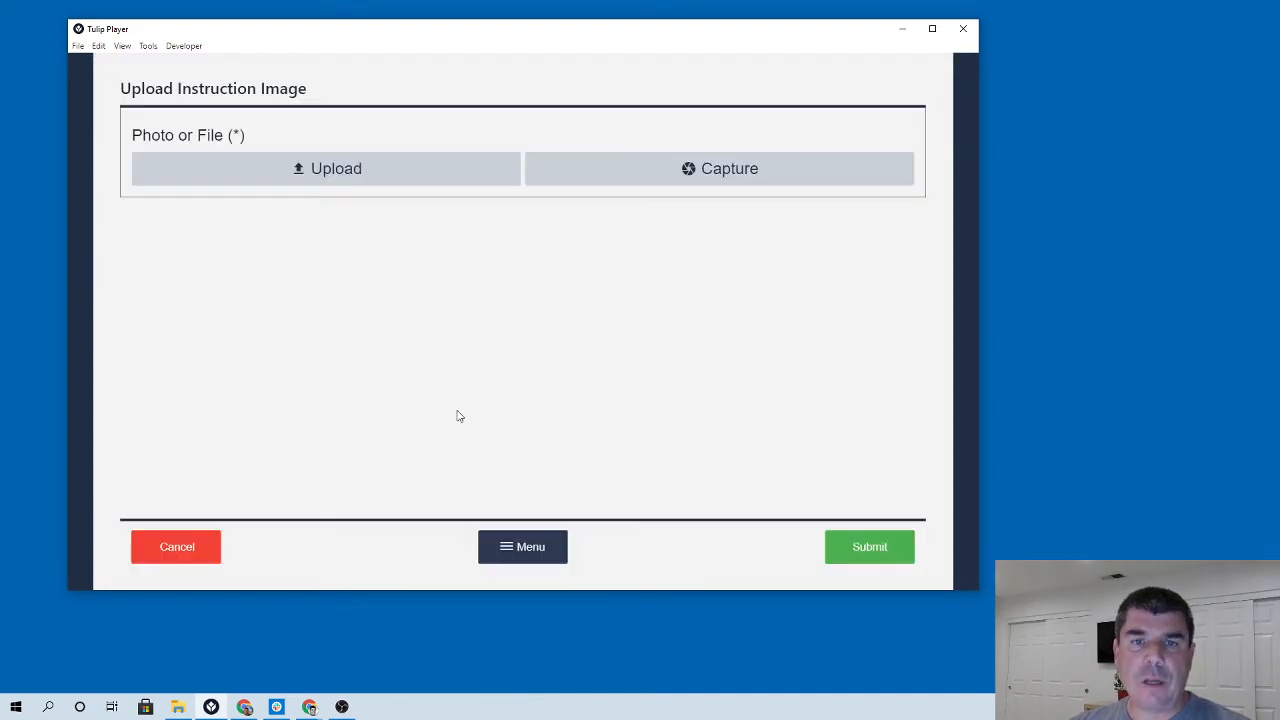
click(338, 168)
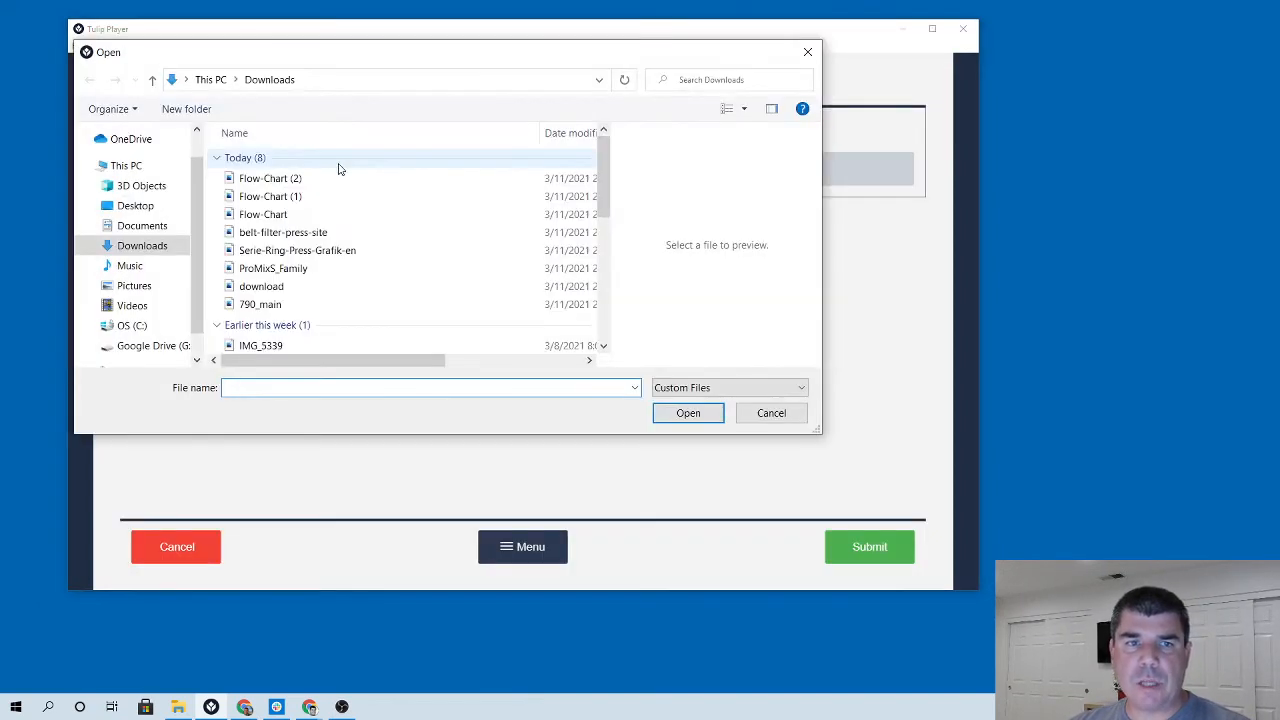
click(330, 178)
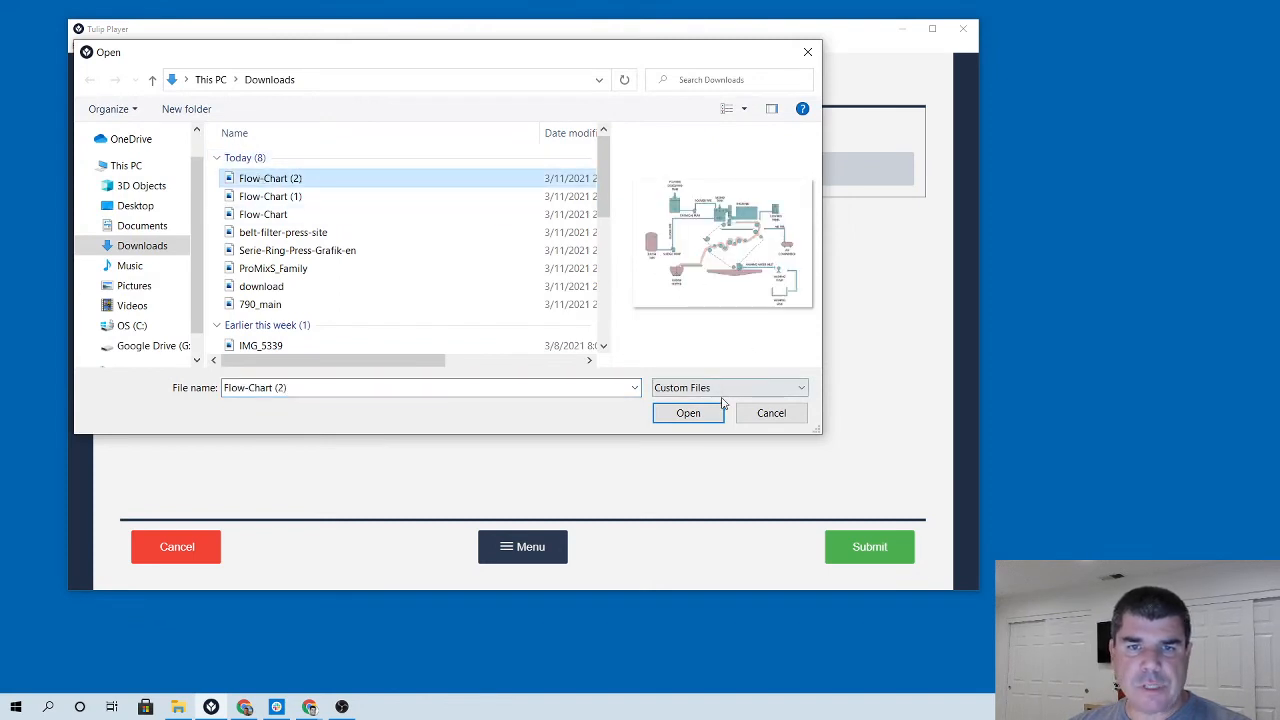
click(686, 414)
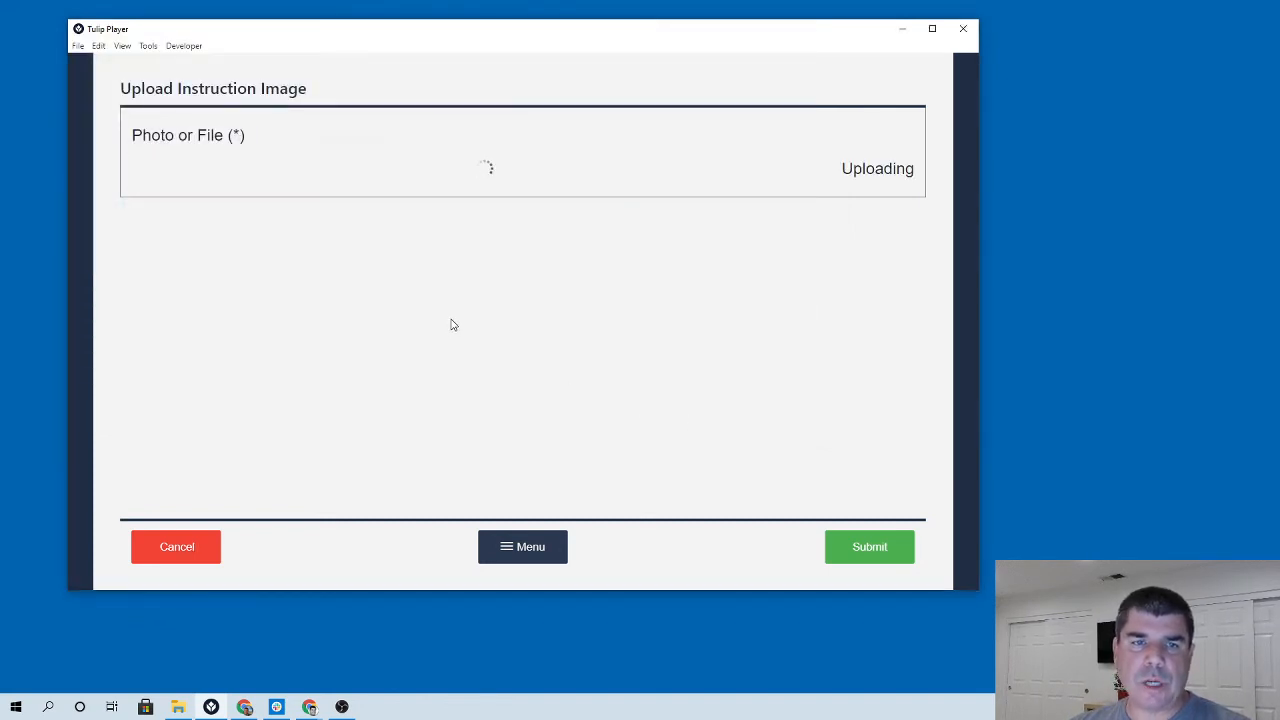
click(866, 550)
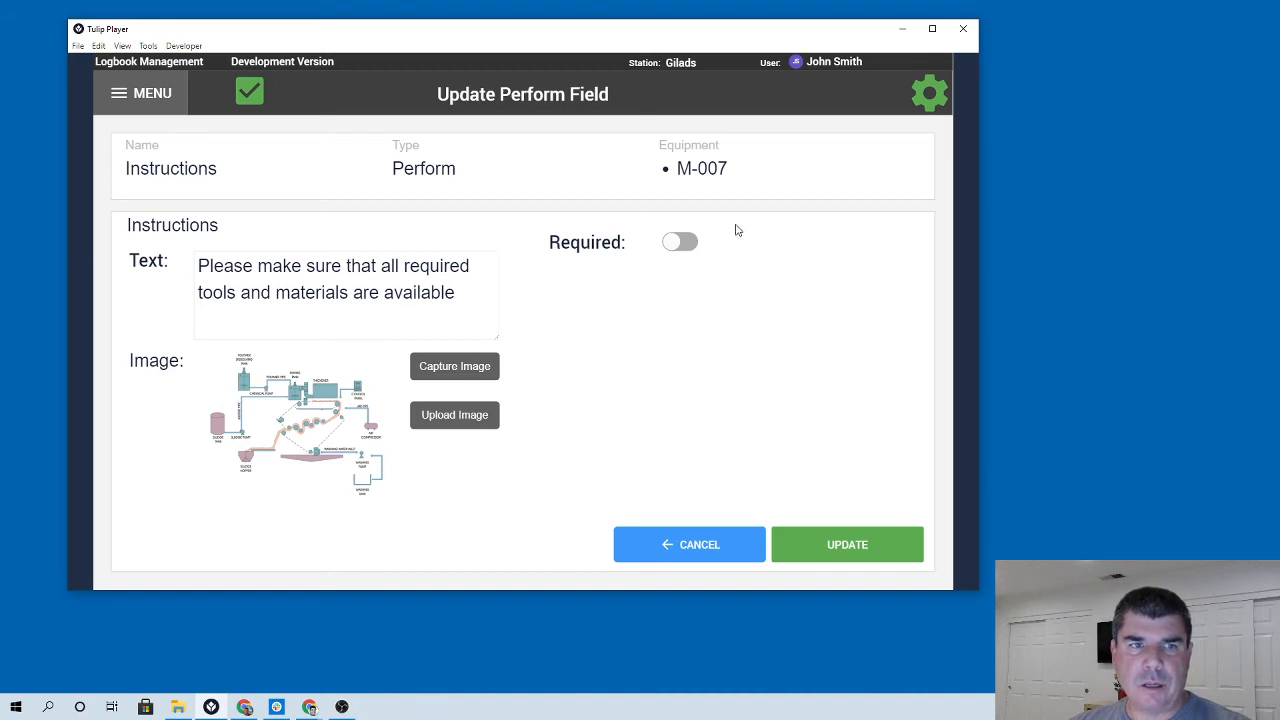
Mark the Instructions field as required and save the field.
click(690, 242)
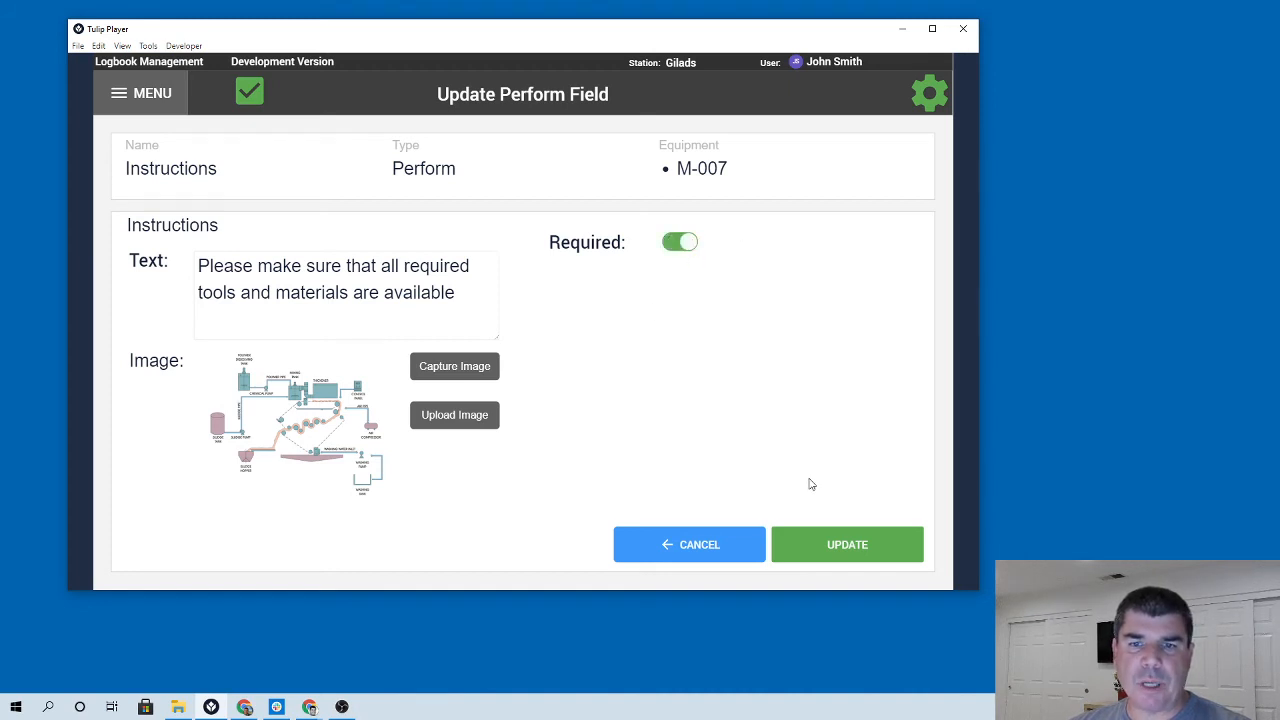
click(838, 540)
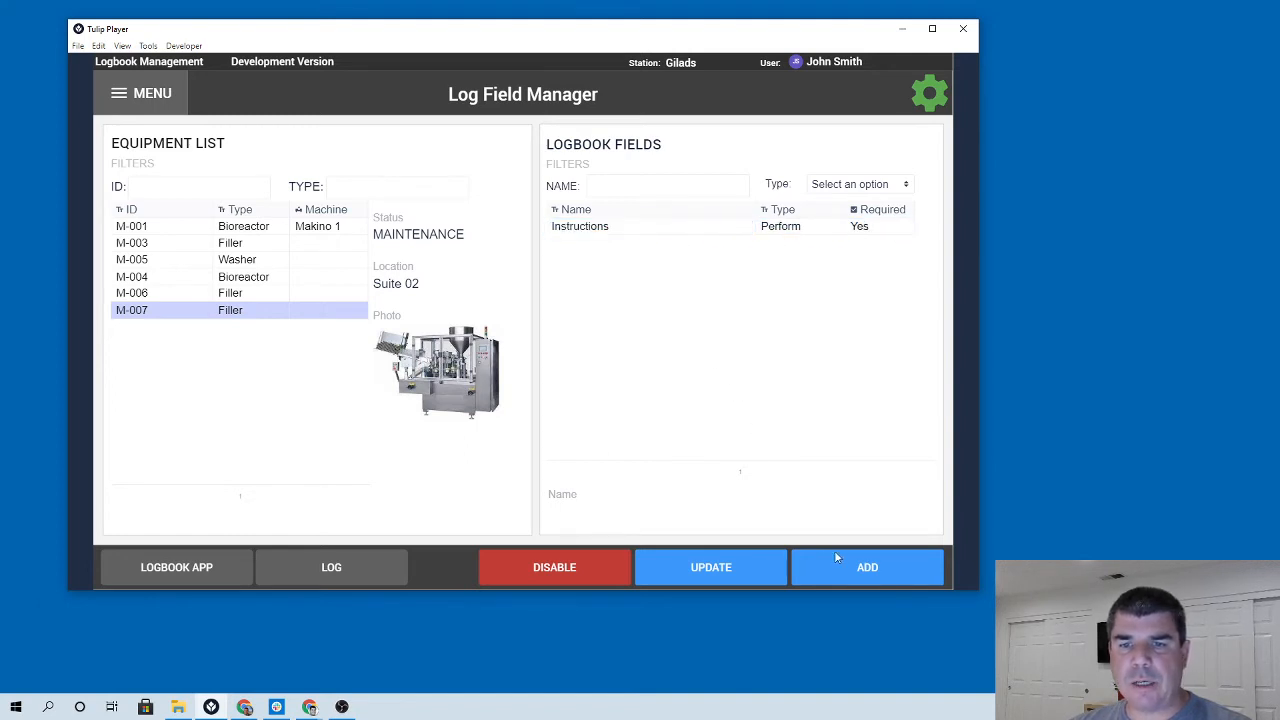
Add a second logbook field named Visual inspection of type Selection for M-007.
click(836, 557)
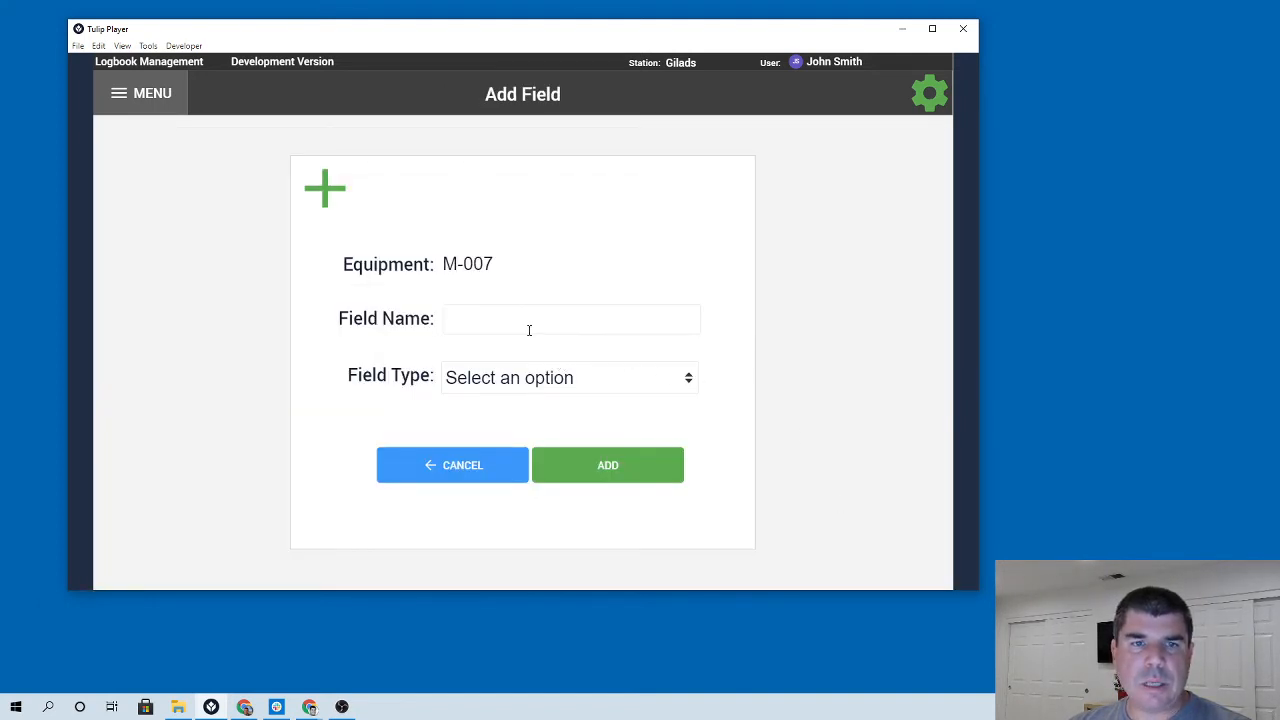
click(509, 321)
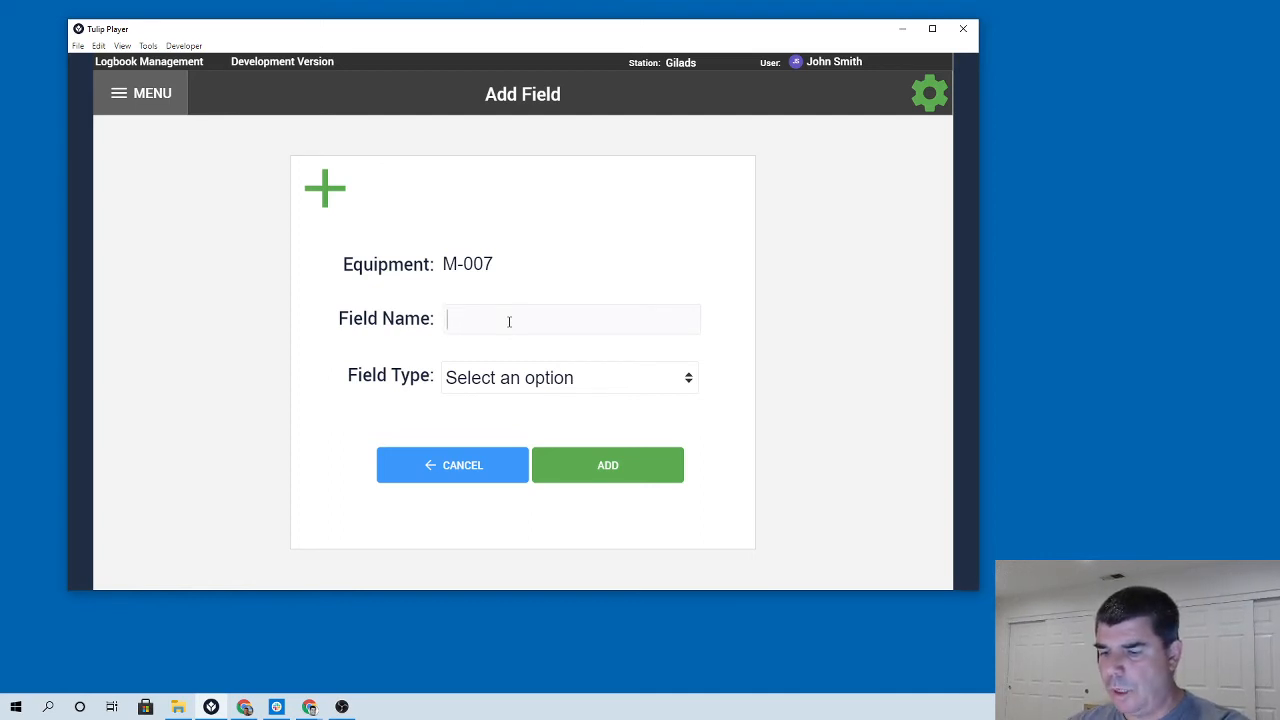
text(Vis)
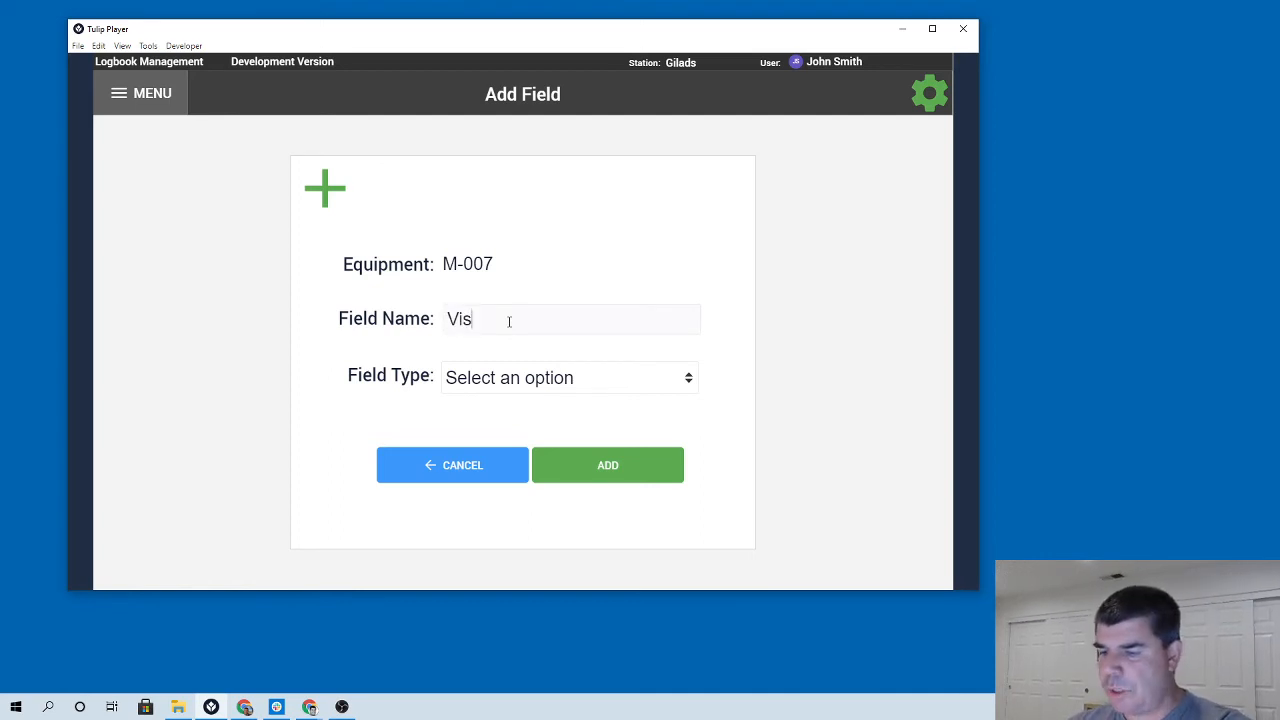
text(ual imspection)
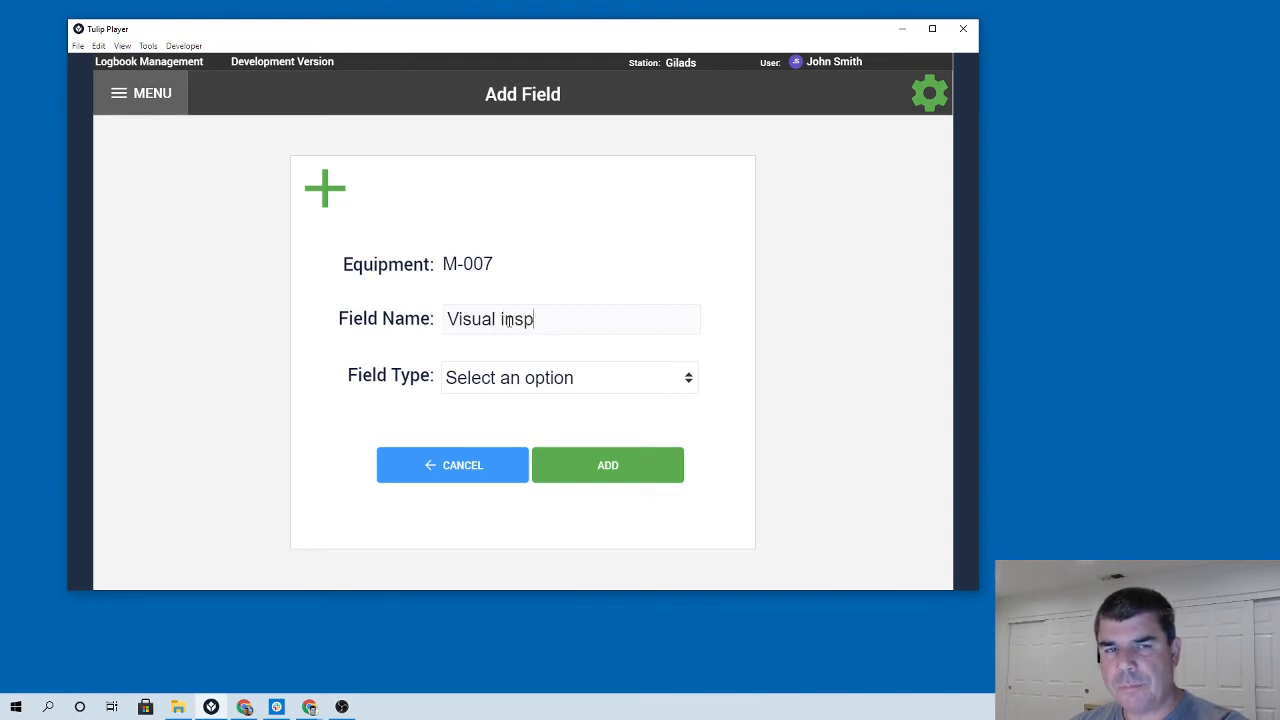
click(575, 374)
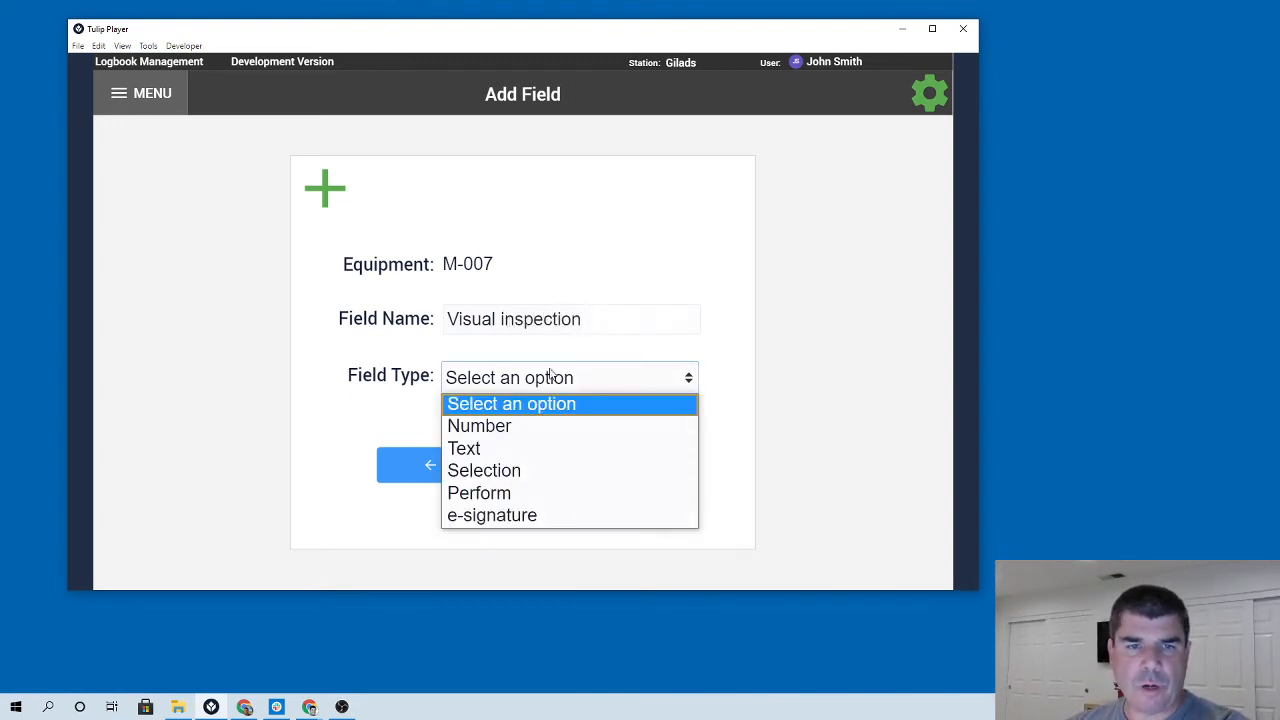
click(503, 472)
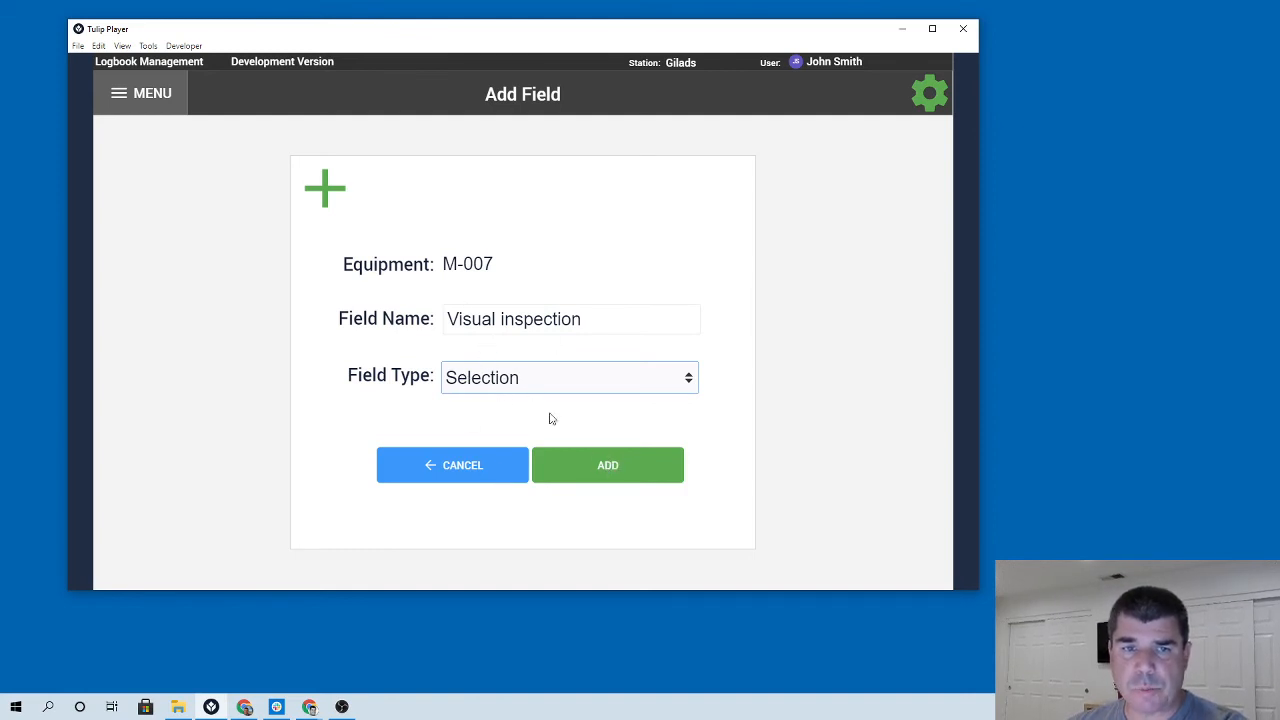
click(609, 472)
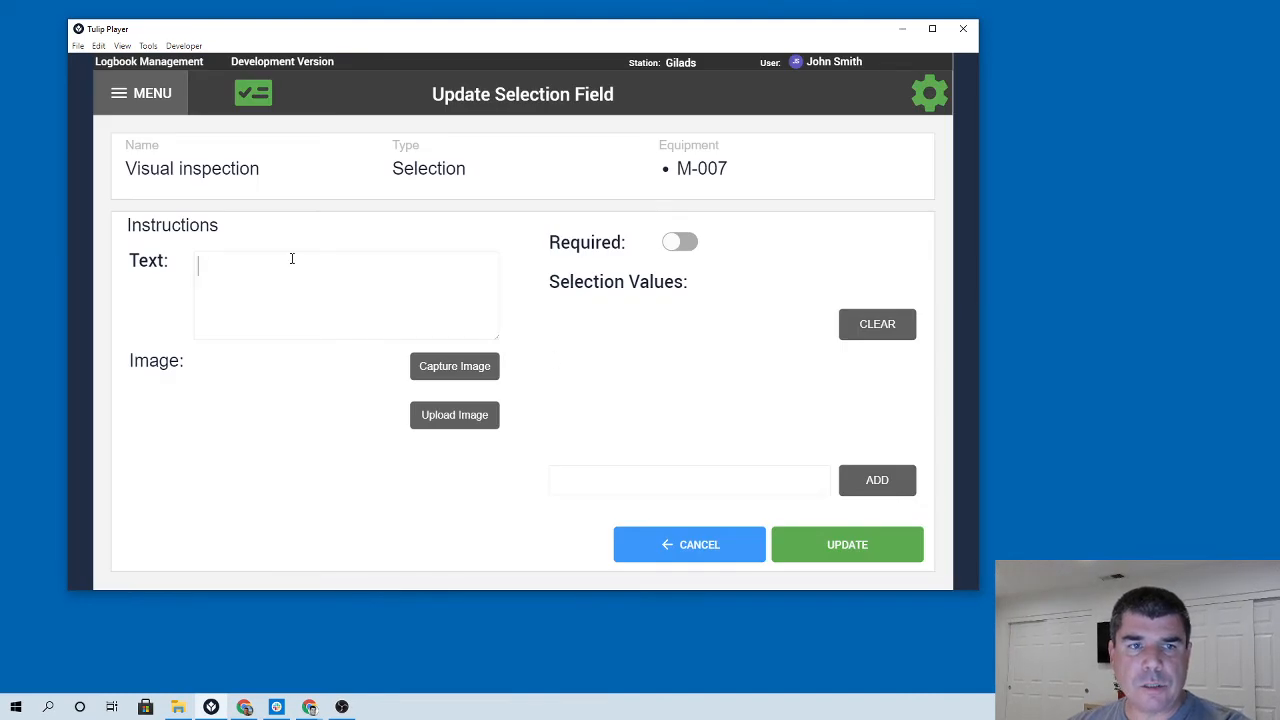
Enter the instruction text 'What is the cleanliness state of the equipment' for the Visual inspection field.
text(What is the)
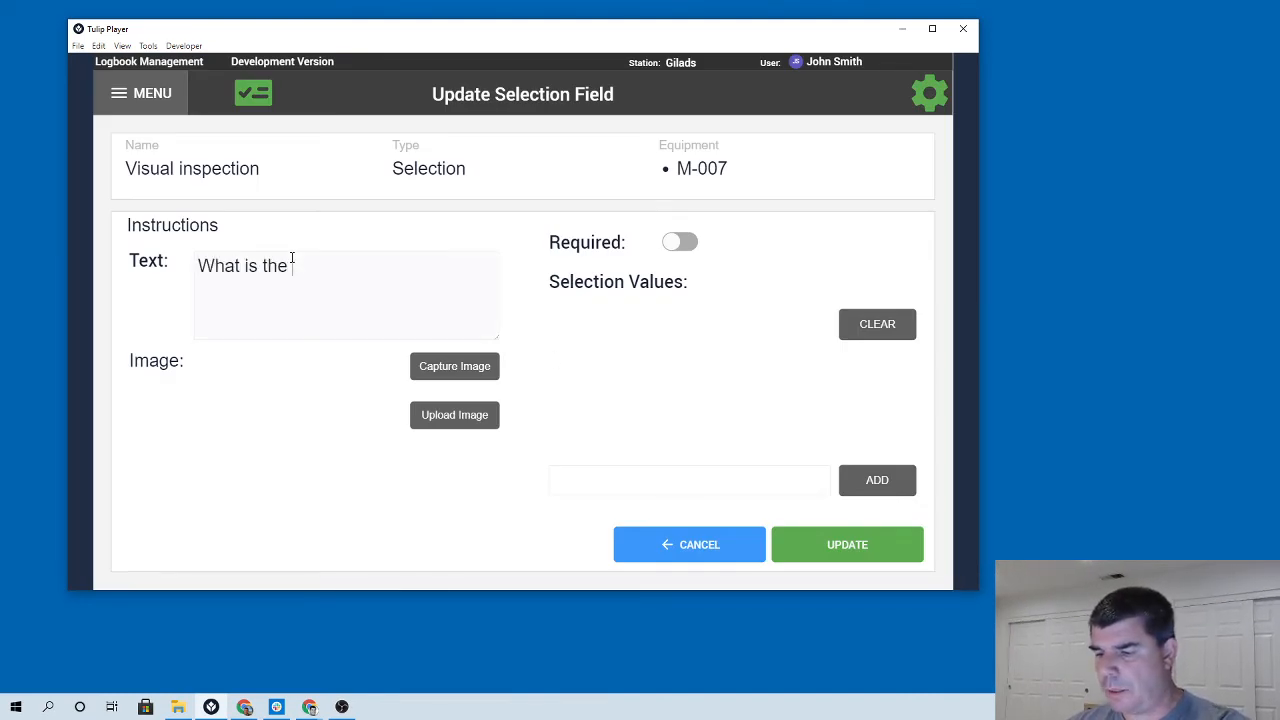
text( sta)
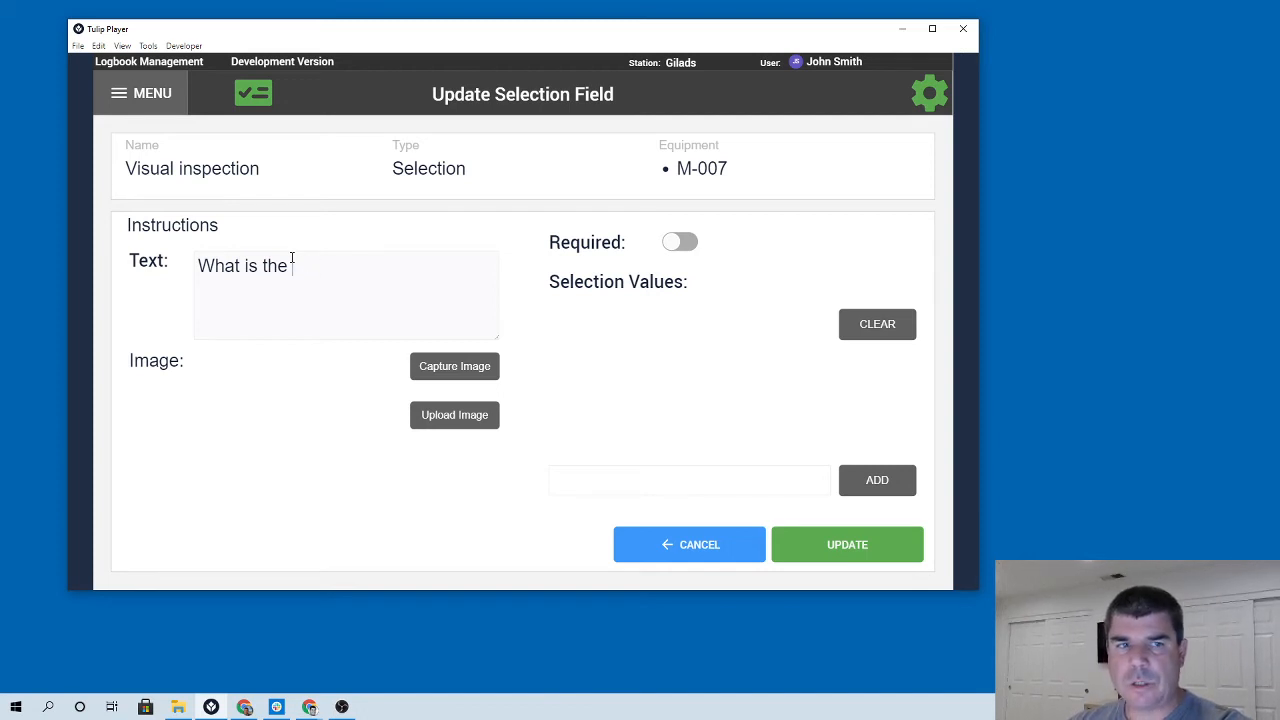
text(cleani)
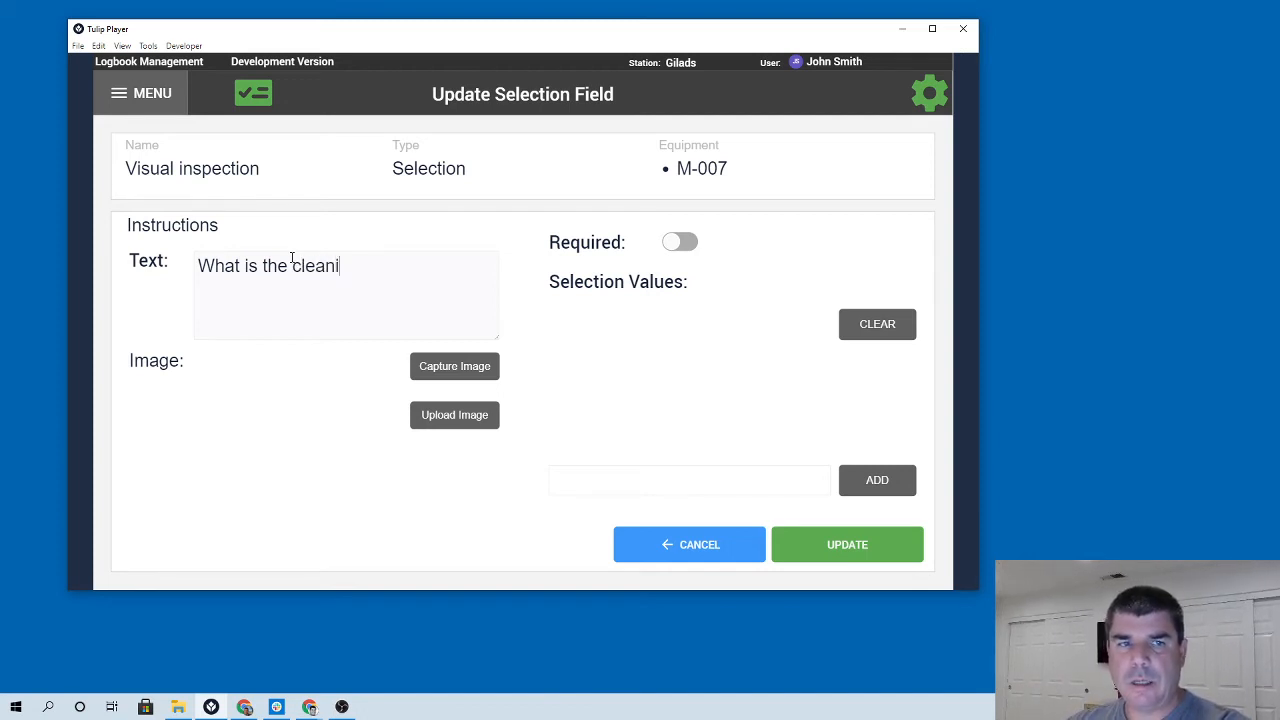
text(liness)
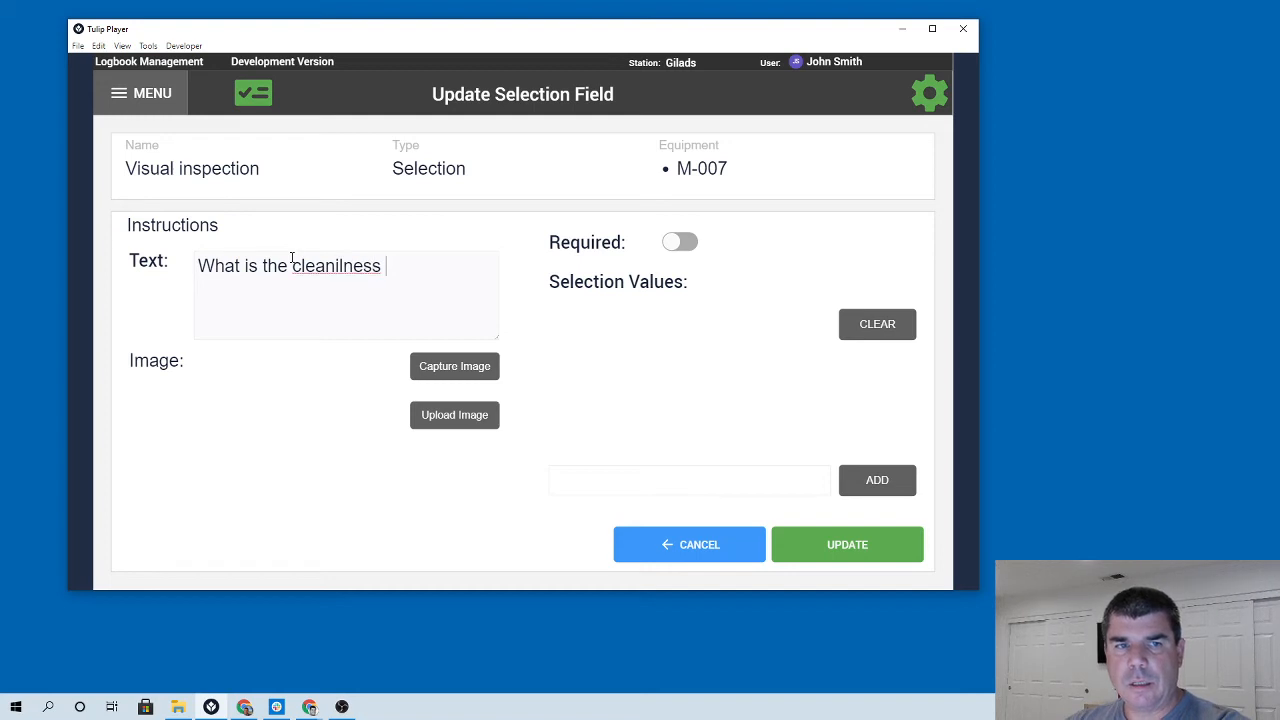
right_click(329, 266)
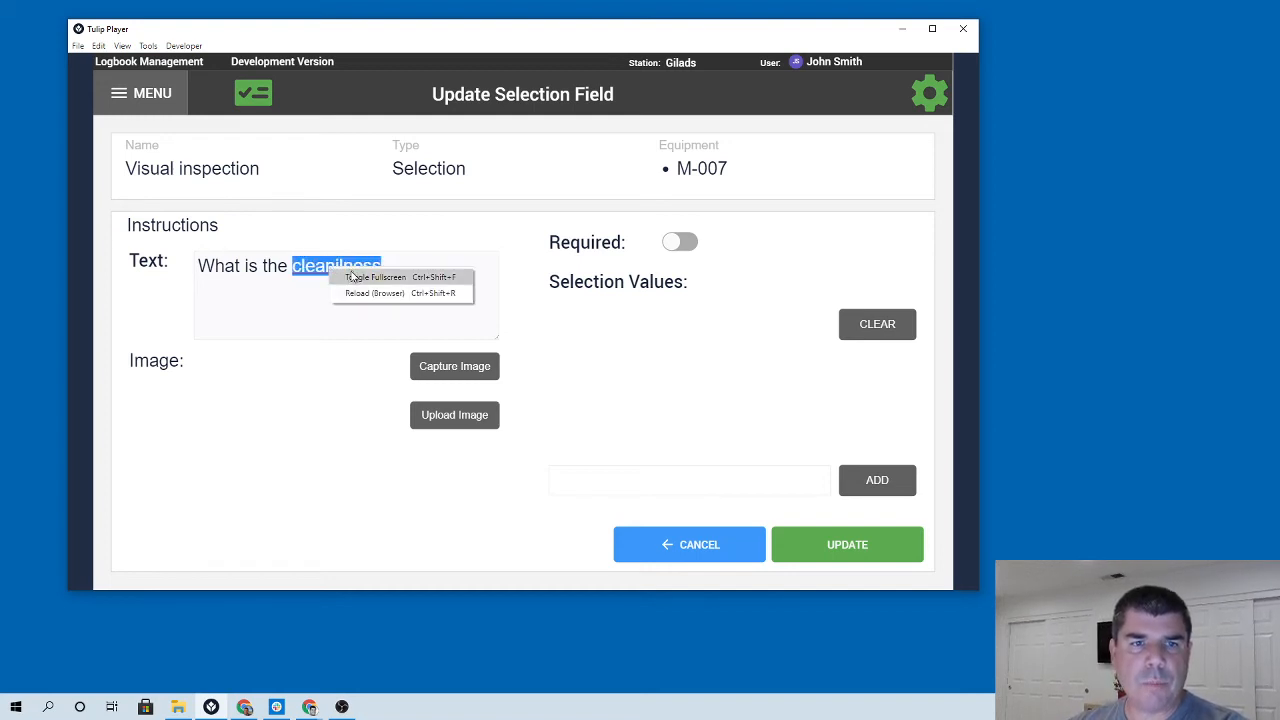
right_click(308, 271)
click(306, 273)
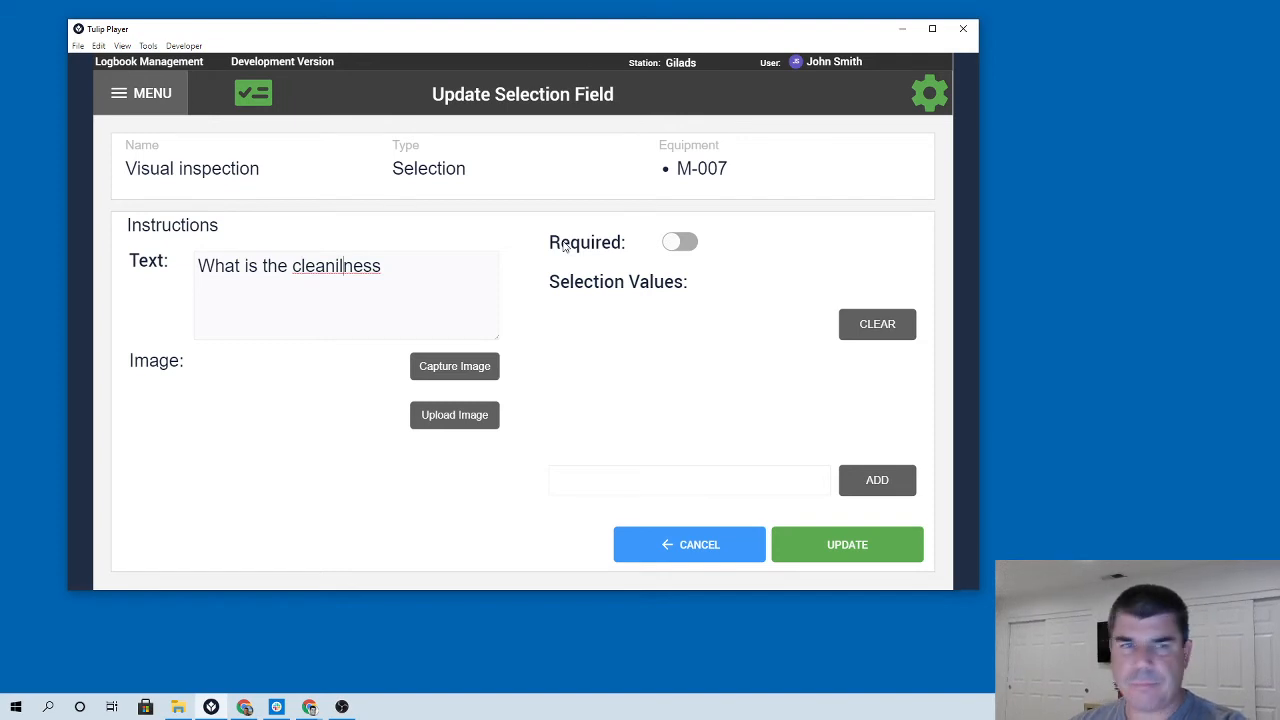
key(BackSpace)
key(BackSpace)
text(li)
key(End)
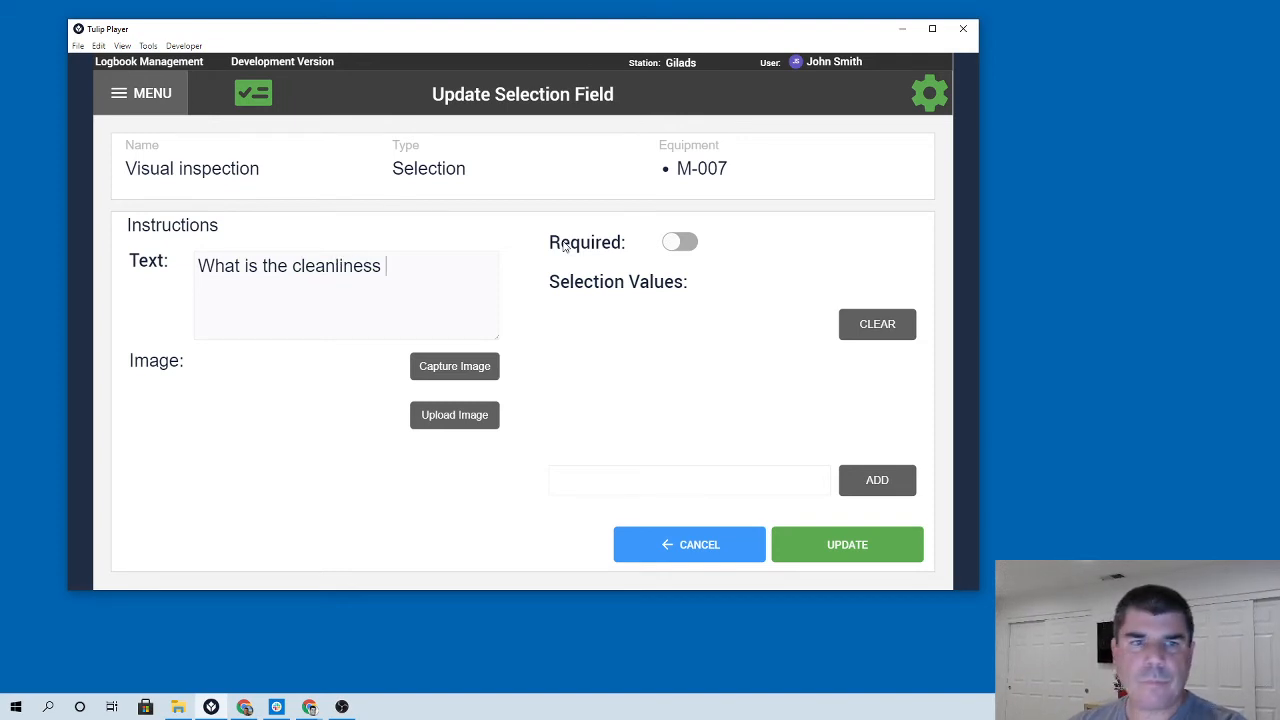
text(sate of t)
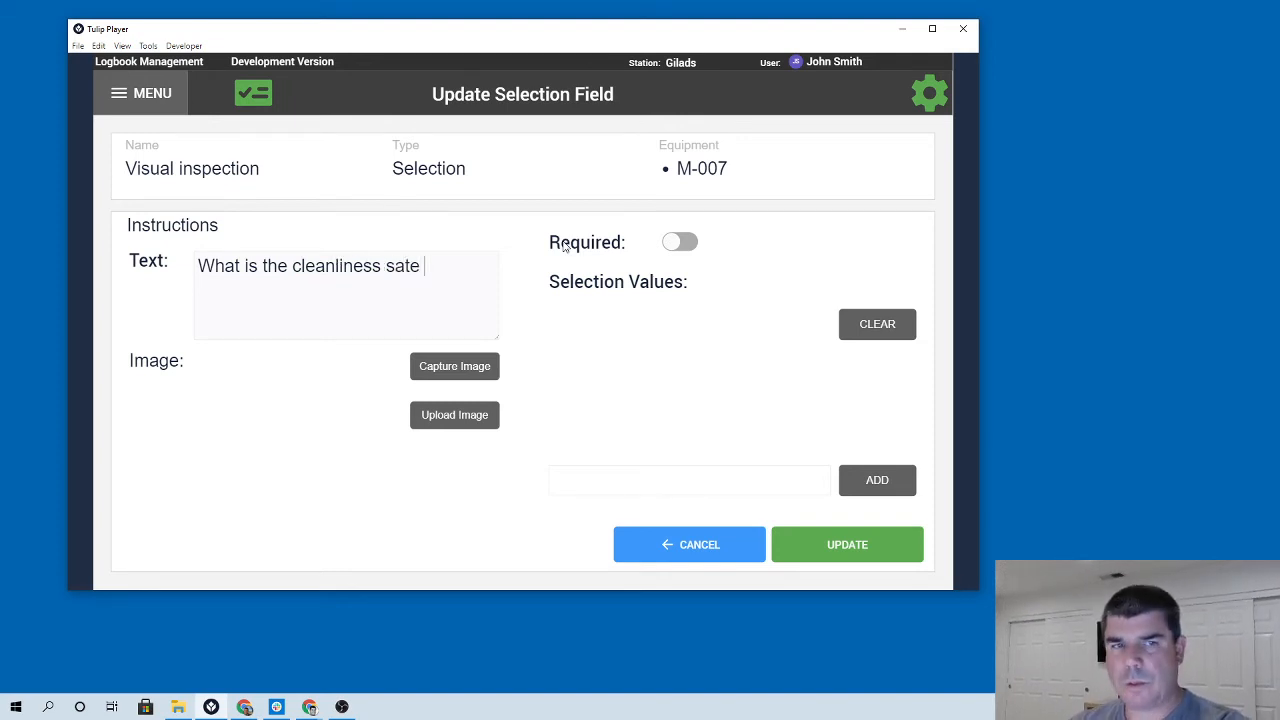
key(BackSpace)
key(BackSpace)
text(tate of the euq)
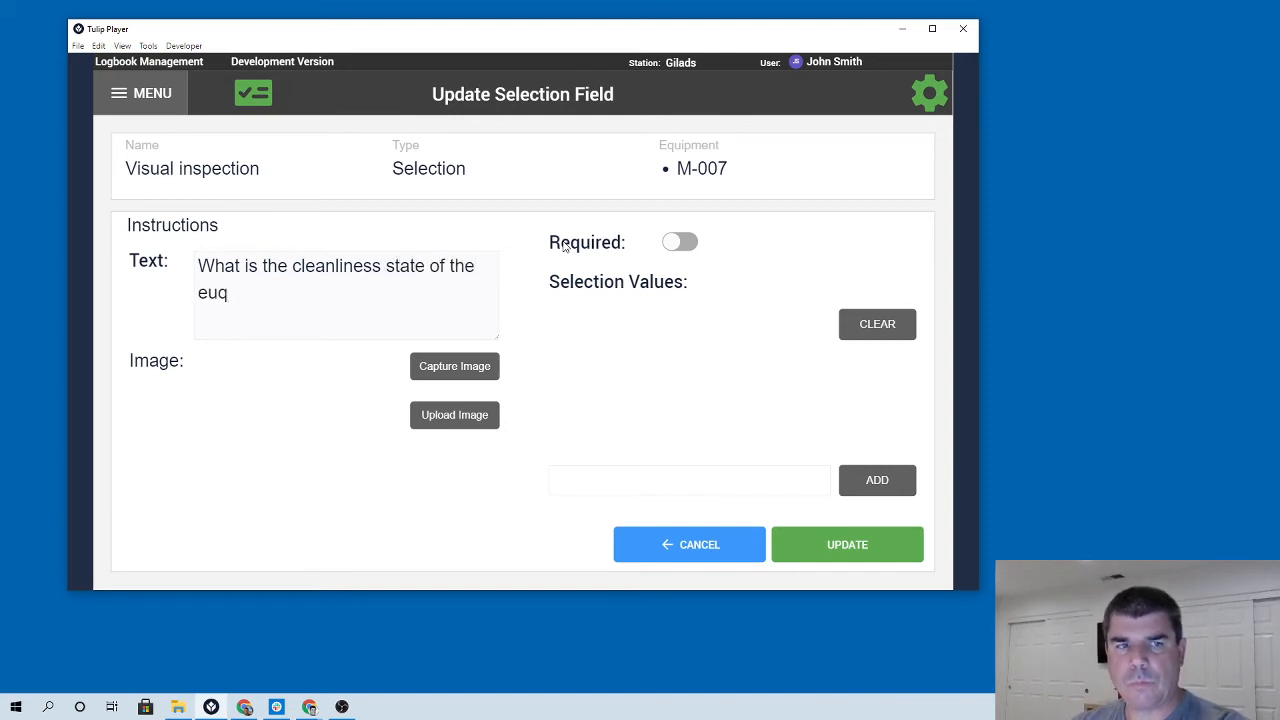
key(BackSpace)
key(BackSpace)
text(qui)
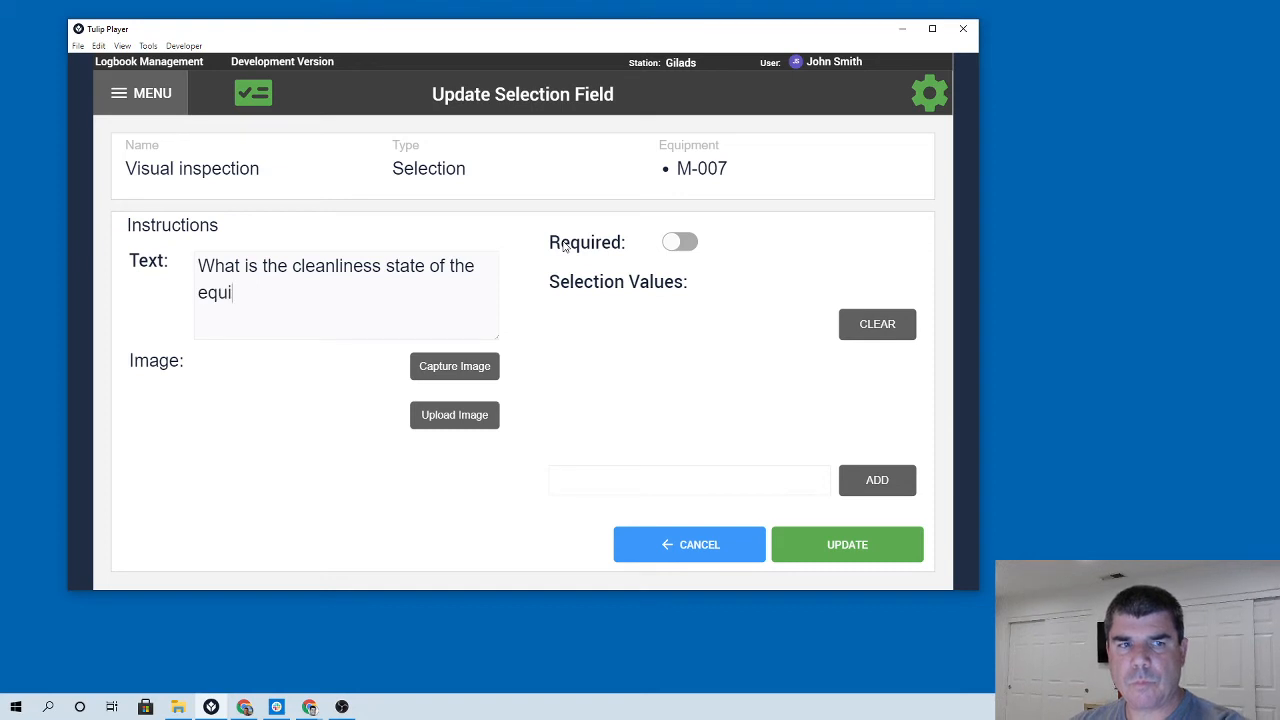
text(pment)
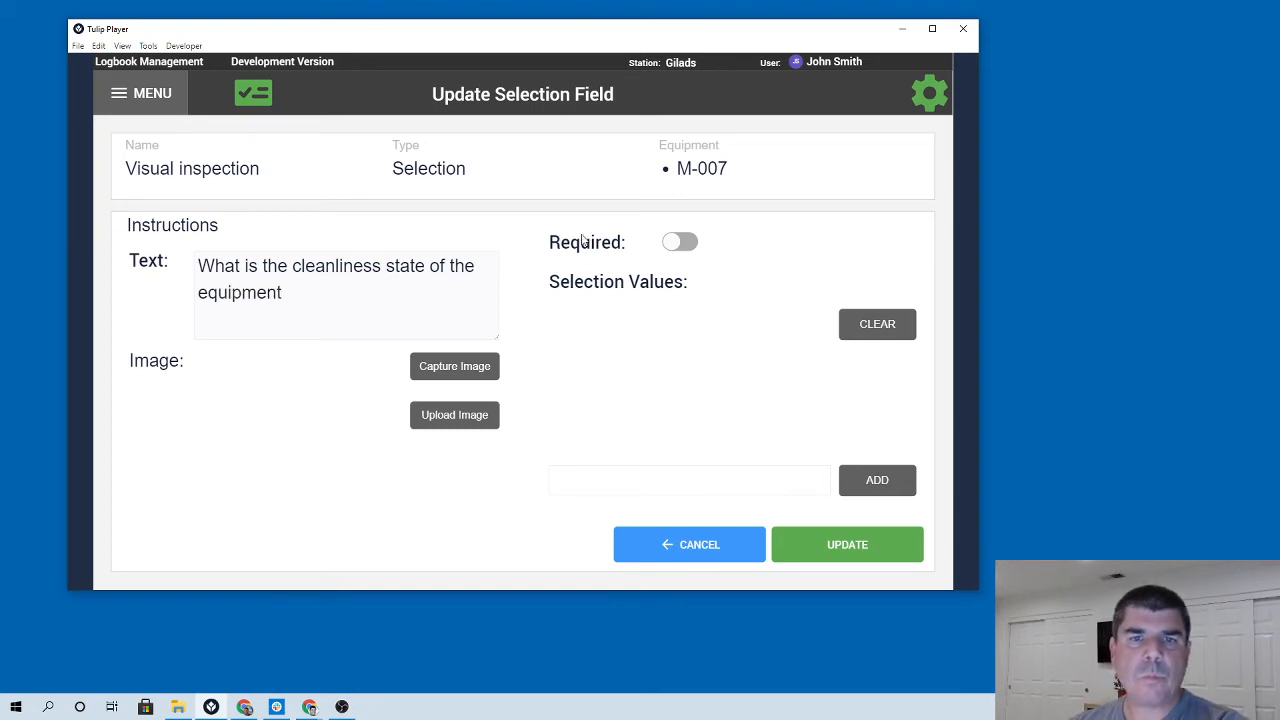
Mark the field as required and add the selection values Dirty and Clean.
click(677, 243)
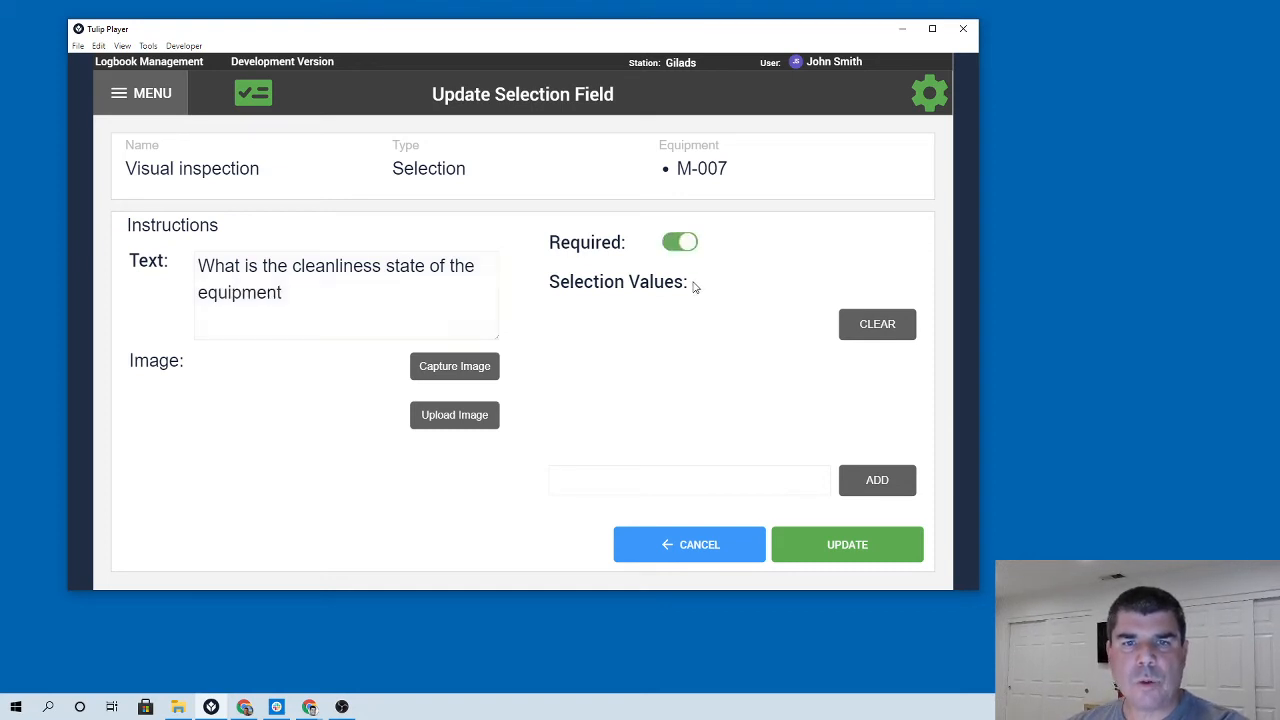
click(656, 480)
text(Dirty)
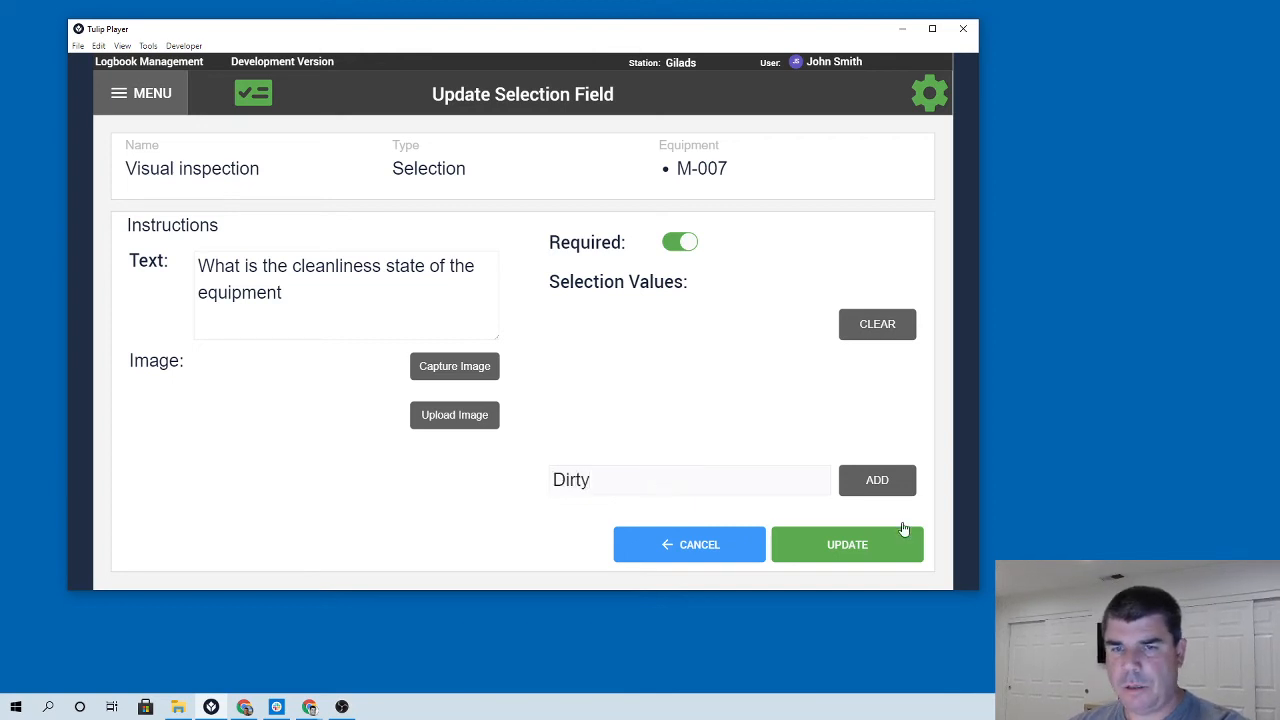
click(877, 480)
text(Clean)
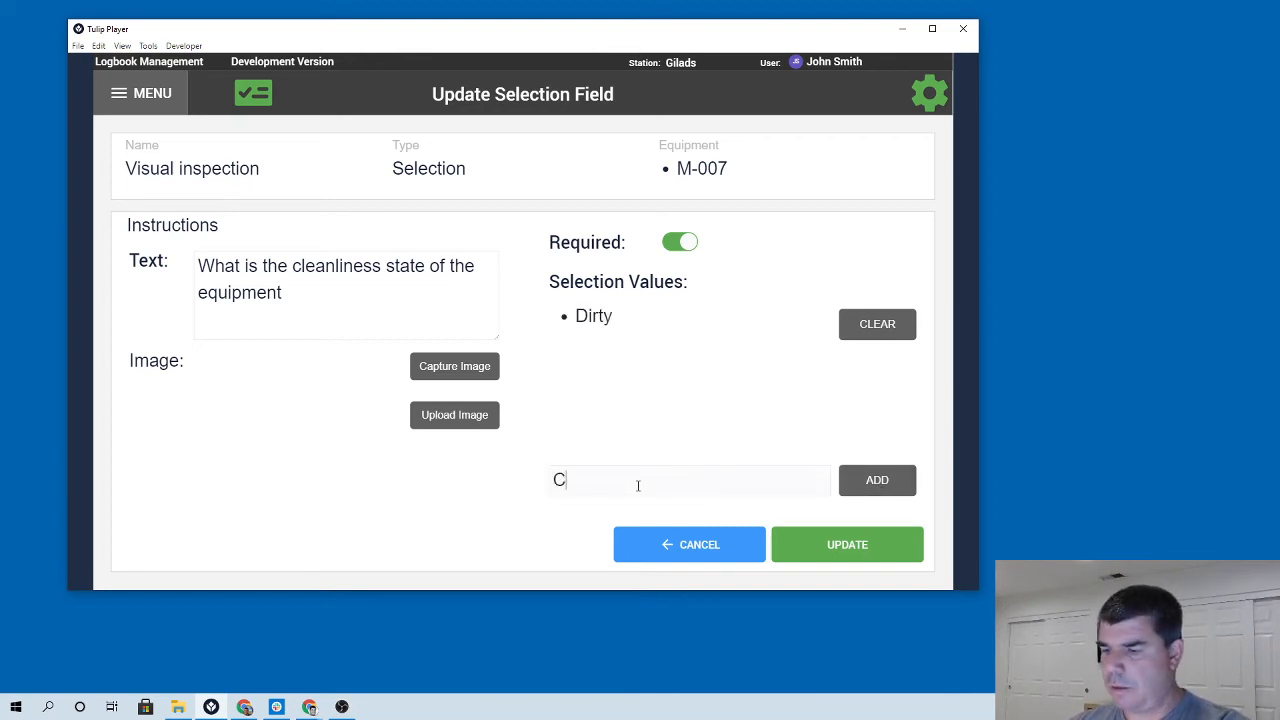
click(914, 480)
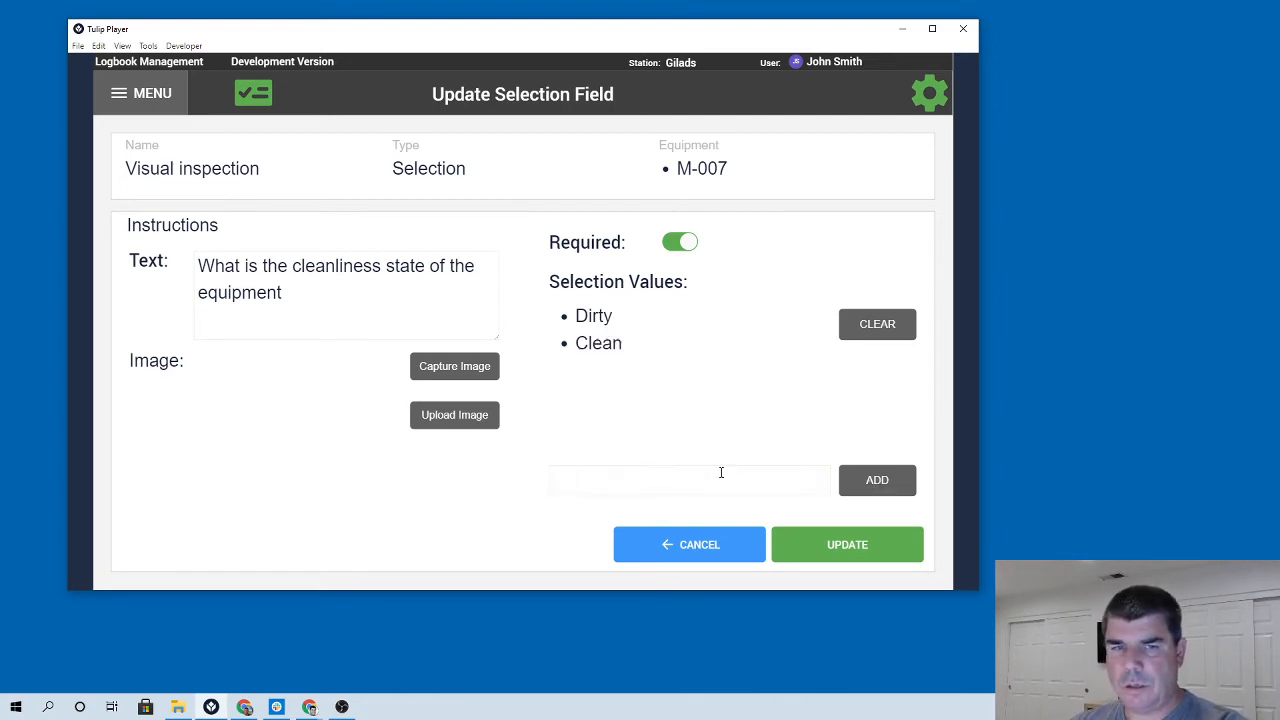
Add the selection values Semi Dirty and Filthy.
click(579, 480)
text(Smile)
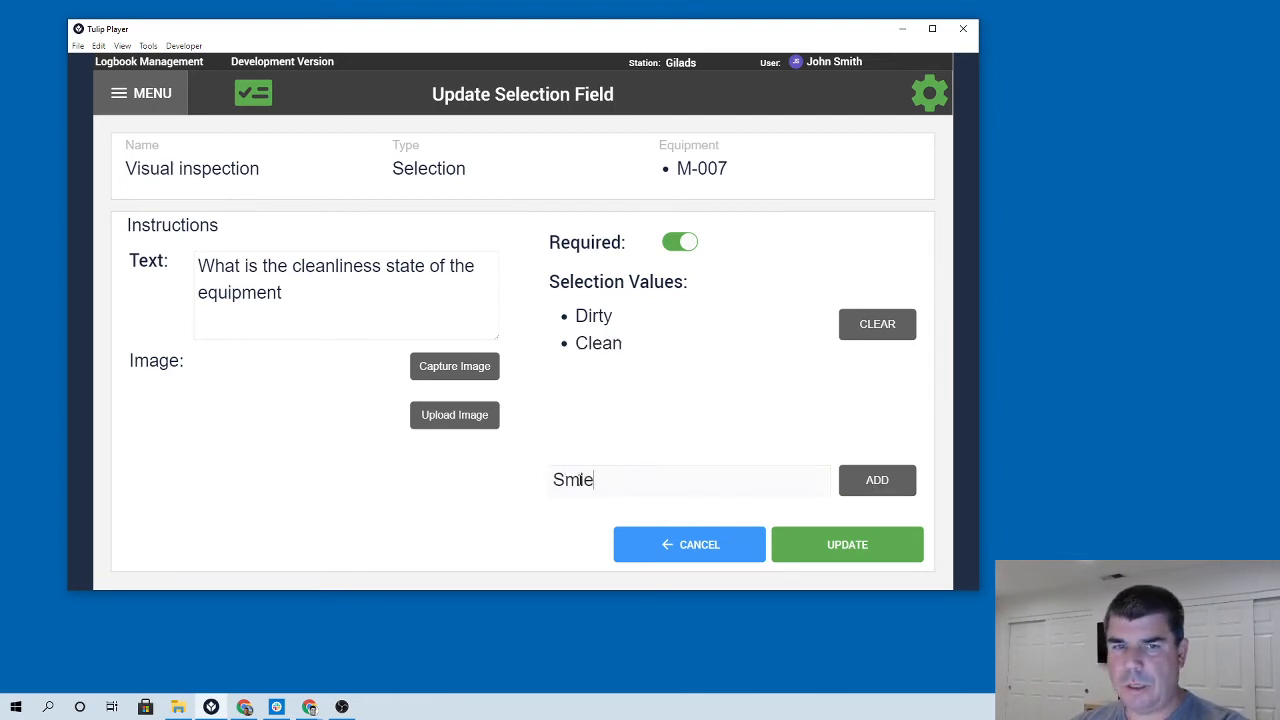
key(BackSpace)
text(emi)
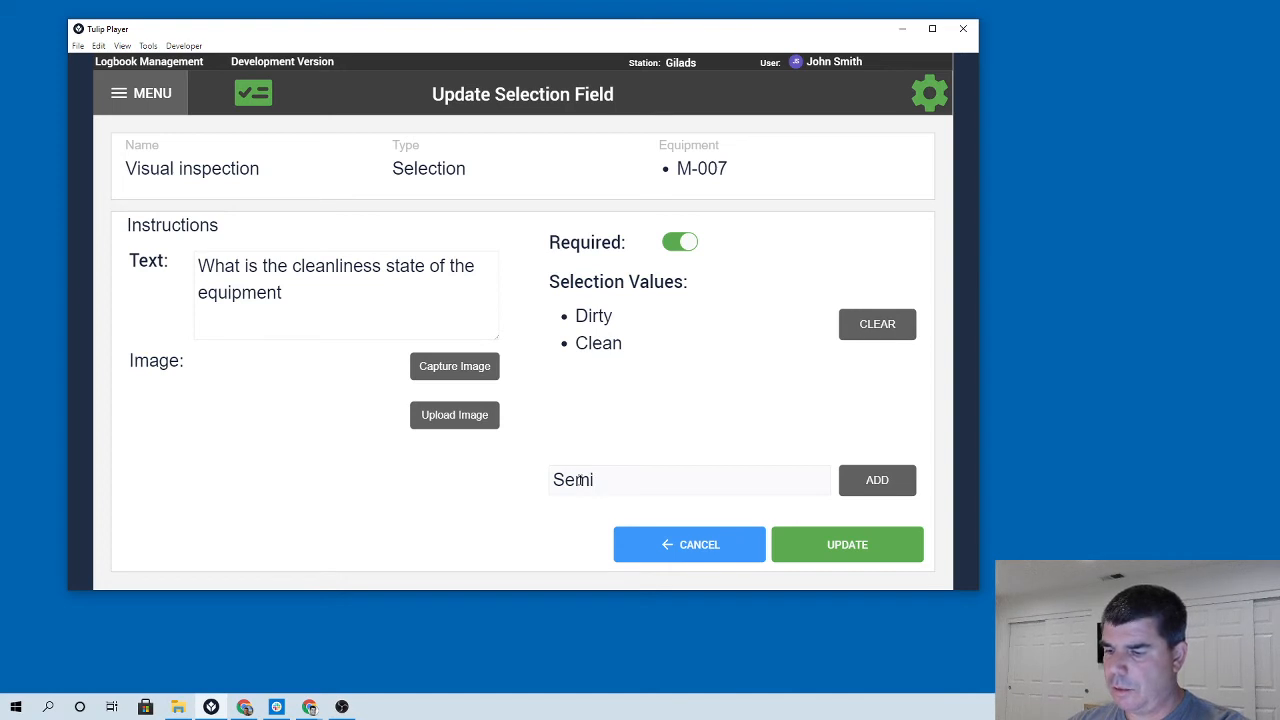
text( Dirty)
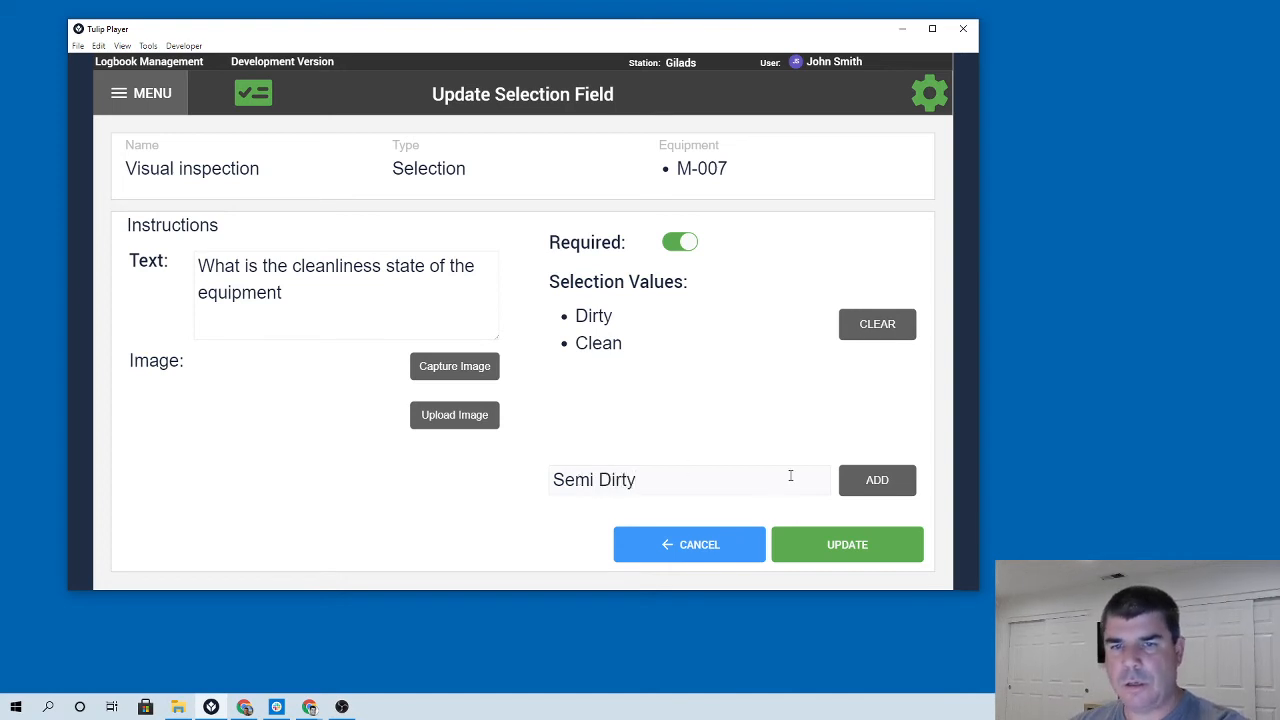
click(860, 483)
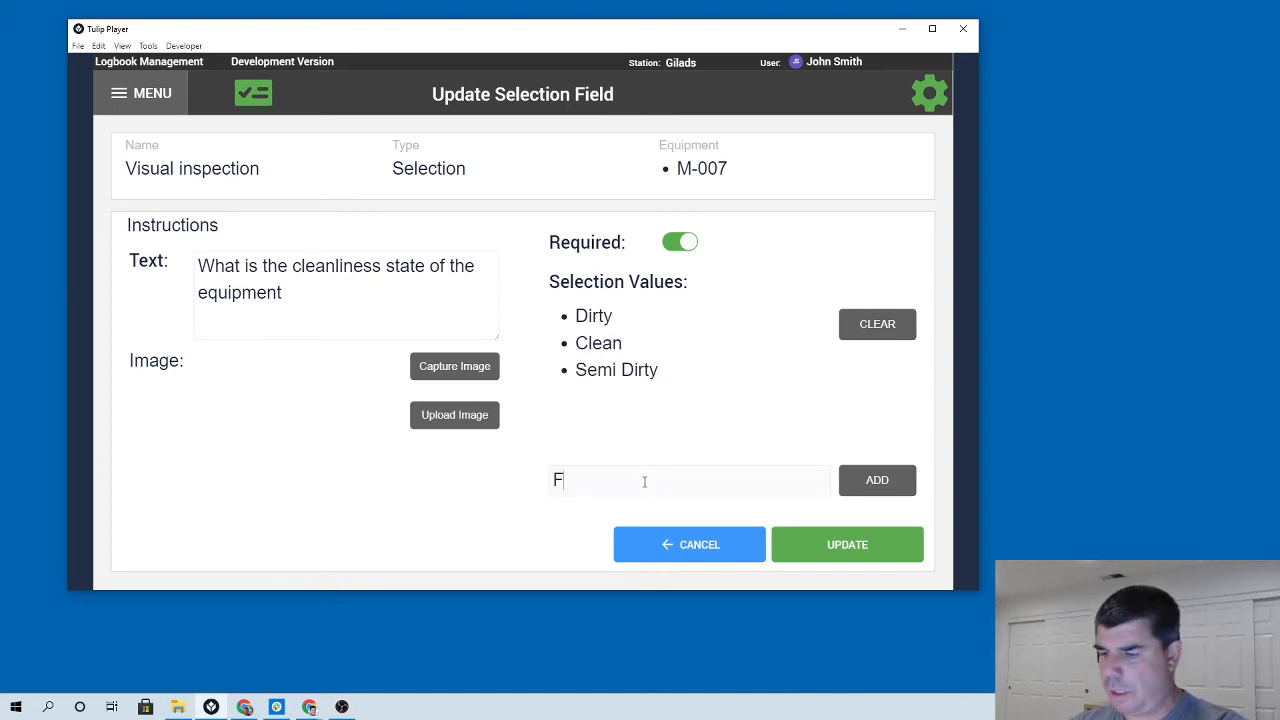
click(644, 481)
text(Filthy)
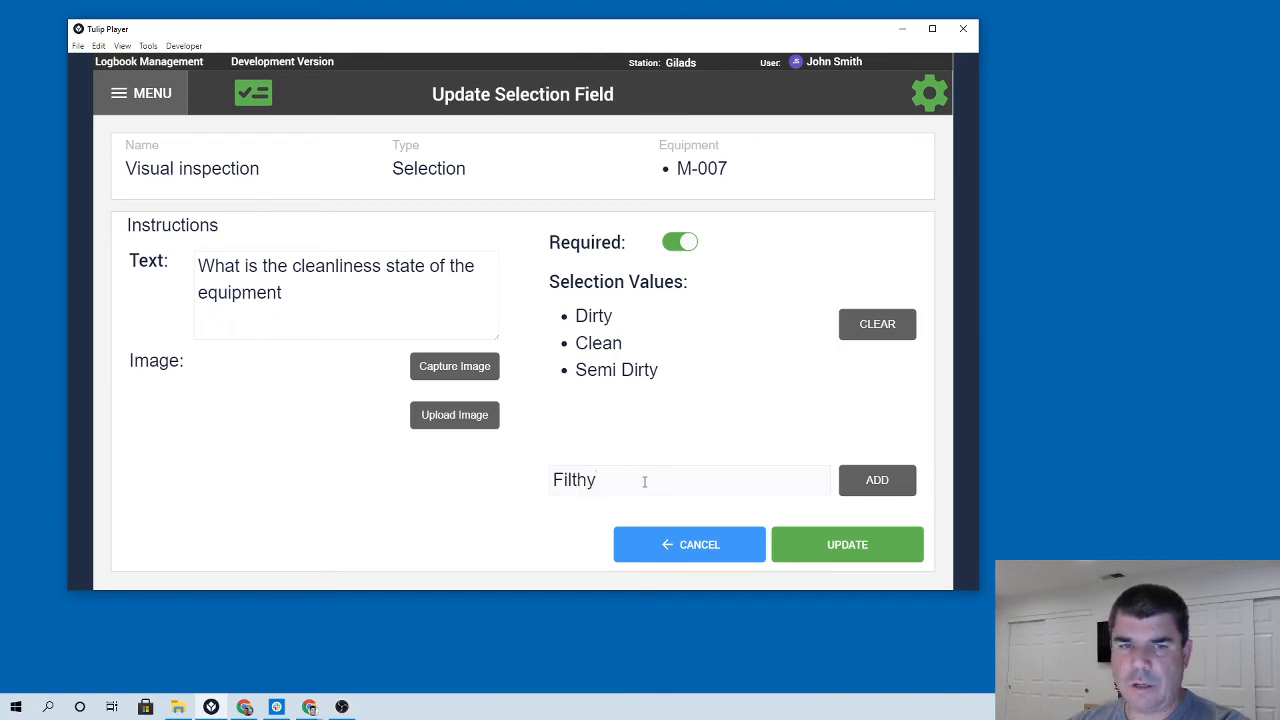
click(872, 484)
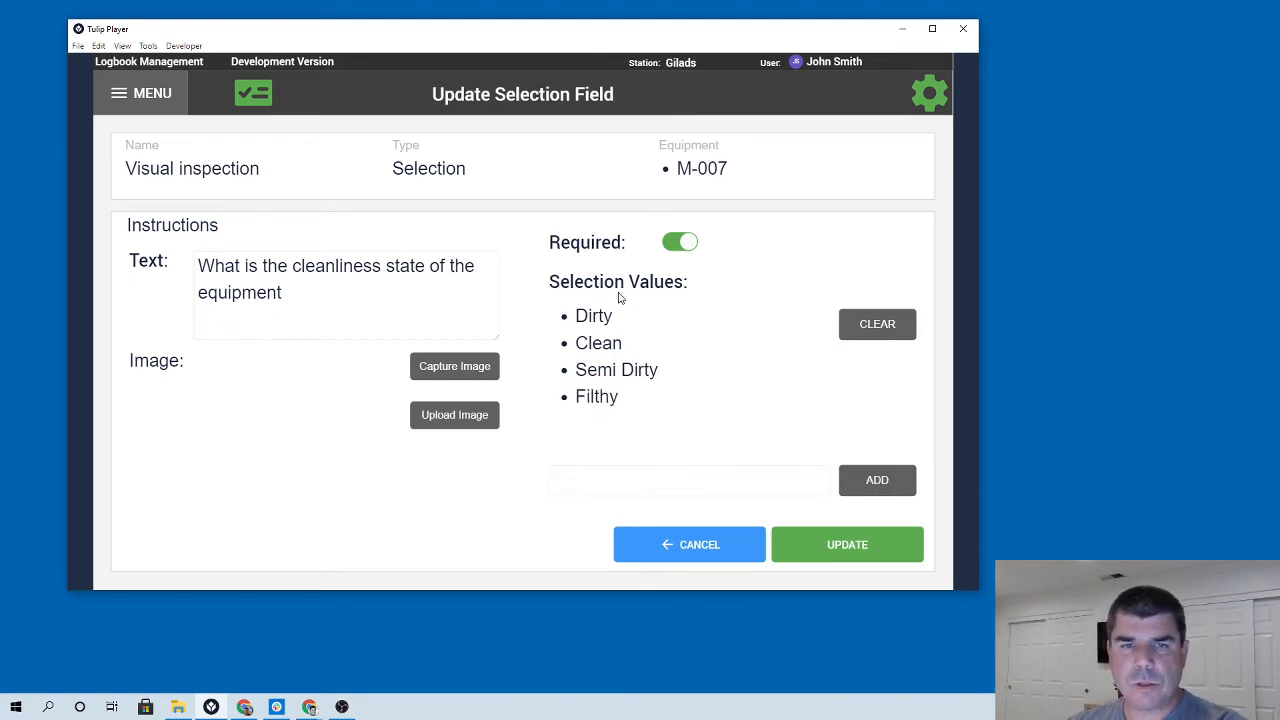
Upload the belt-filter-press-site file from Downloads as the instruction image, submit it, and save the field.
click(468, 415)
click(360, 170)
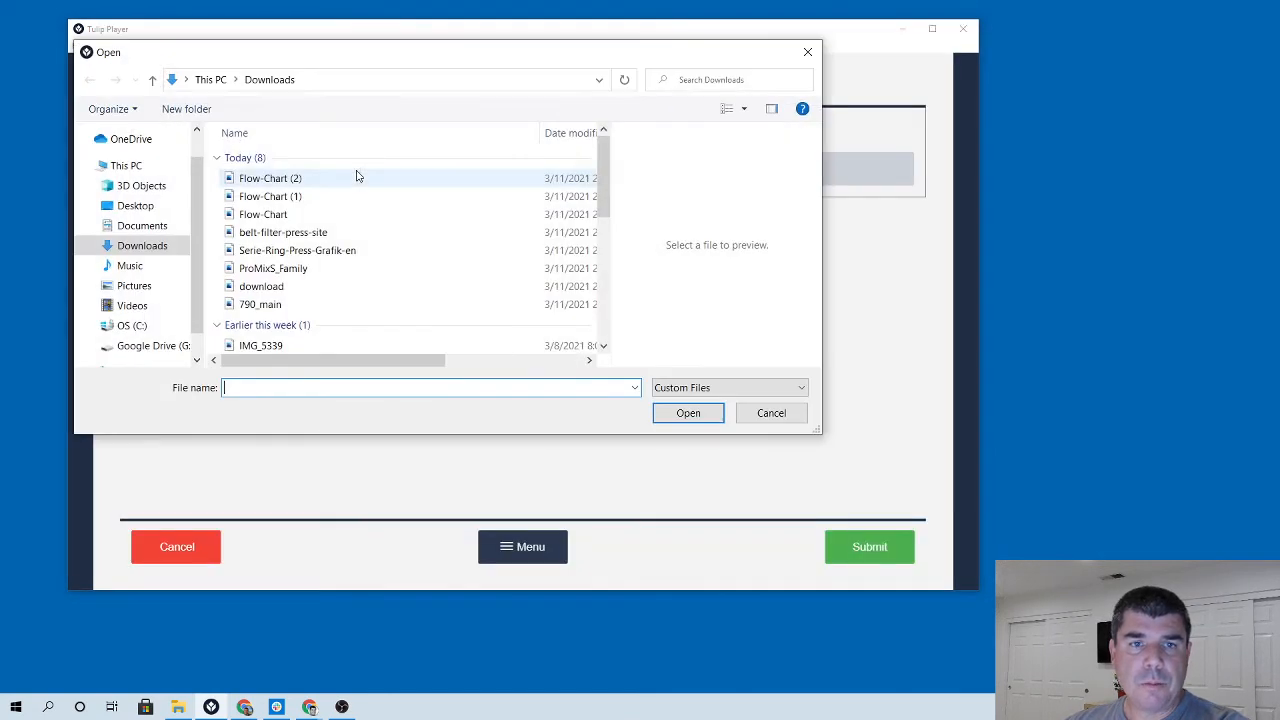
click(272, 214)
click(282, 234)
click(280, 253)
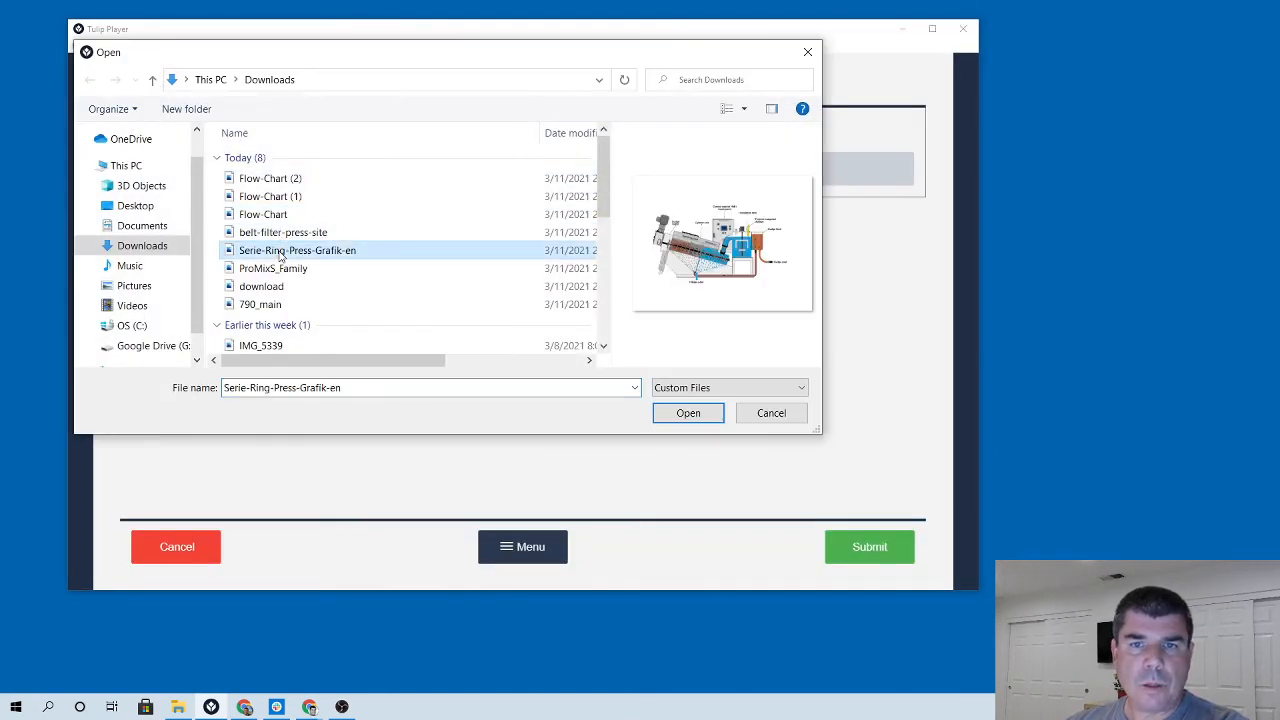
click(277, 268)
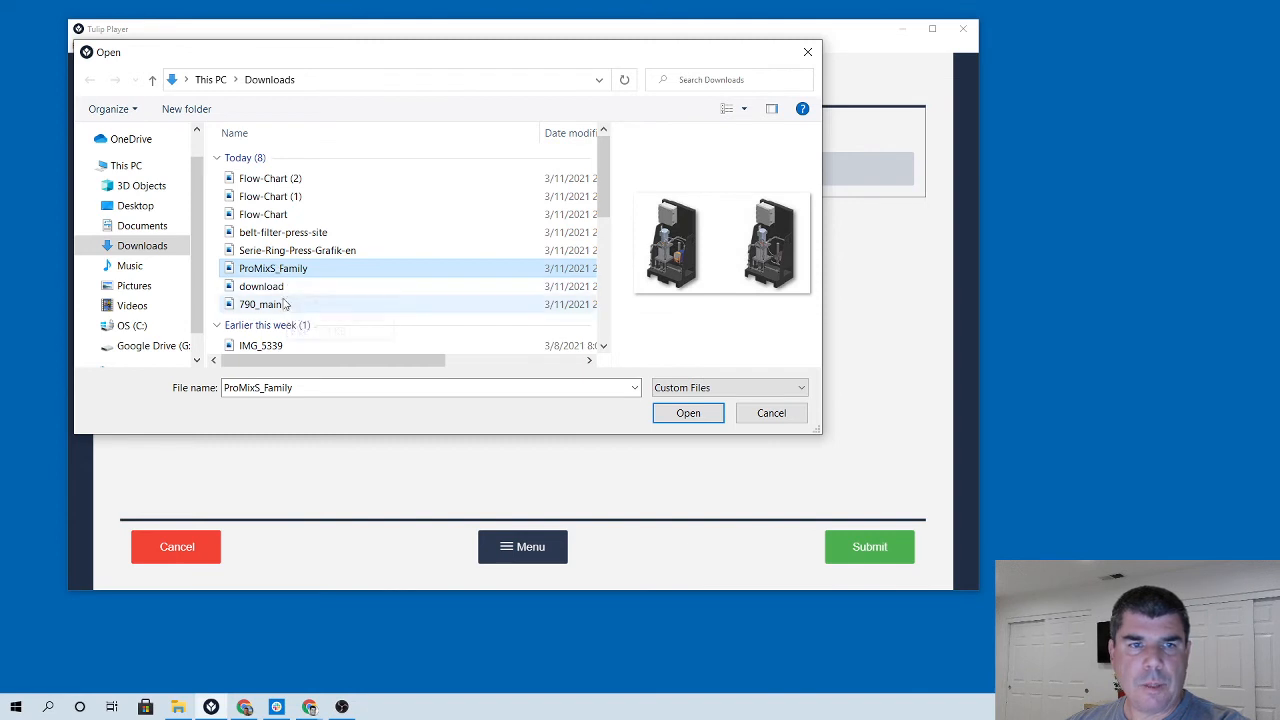
click(275, 287)
click(272, 305)
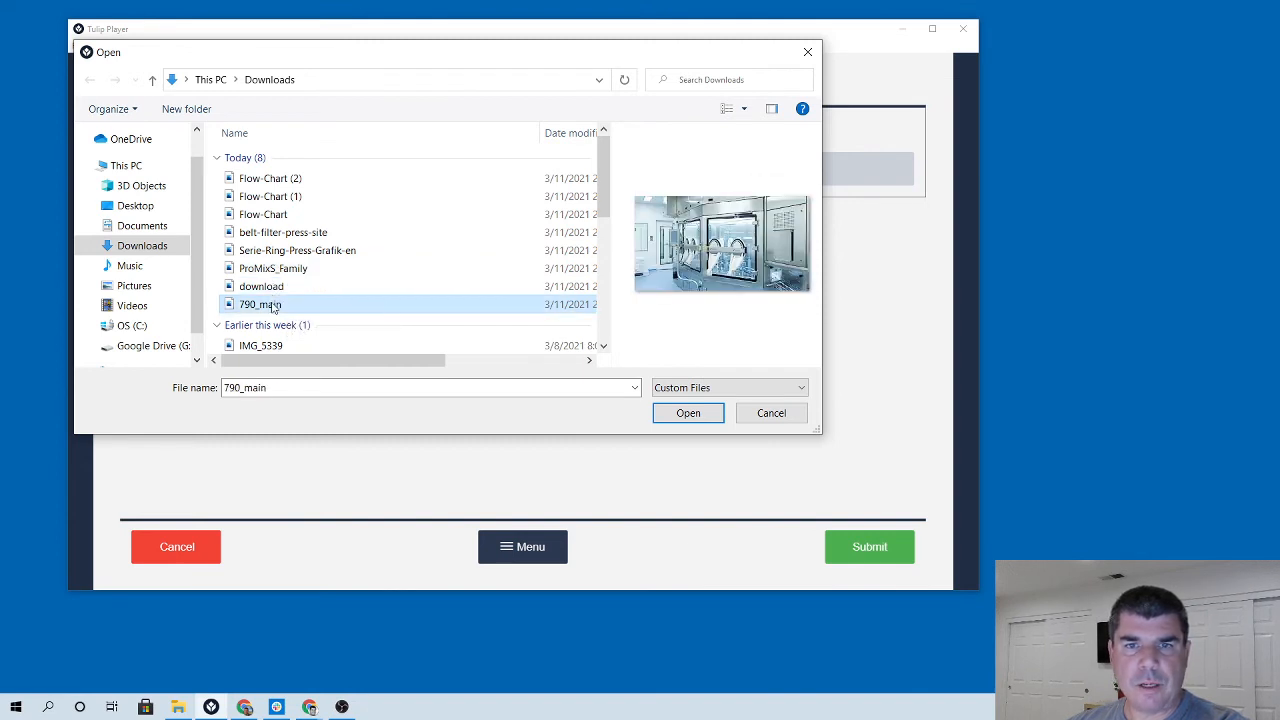
click(292, 178)
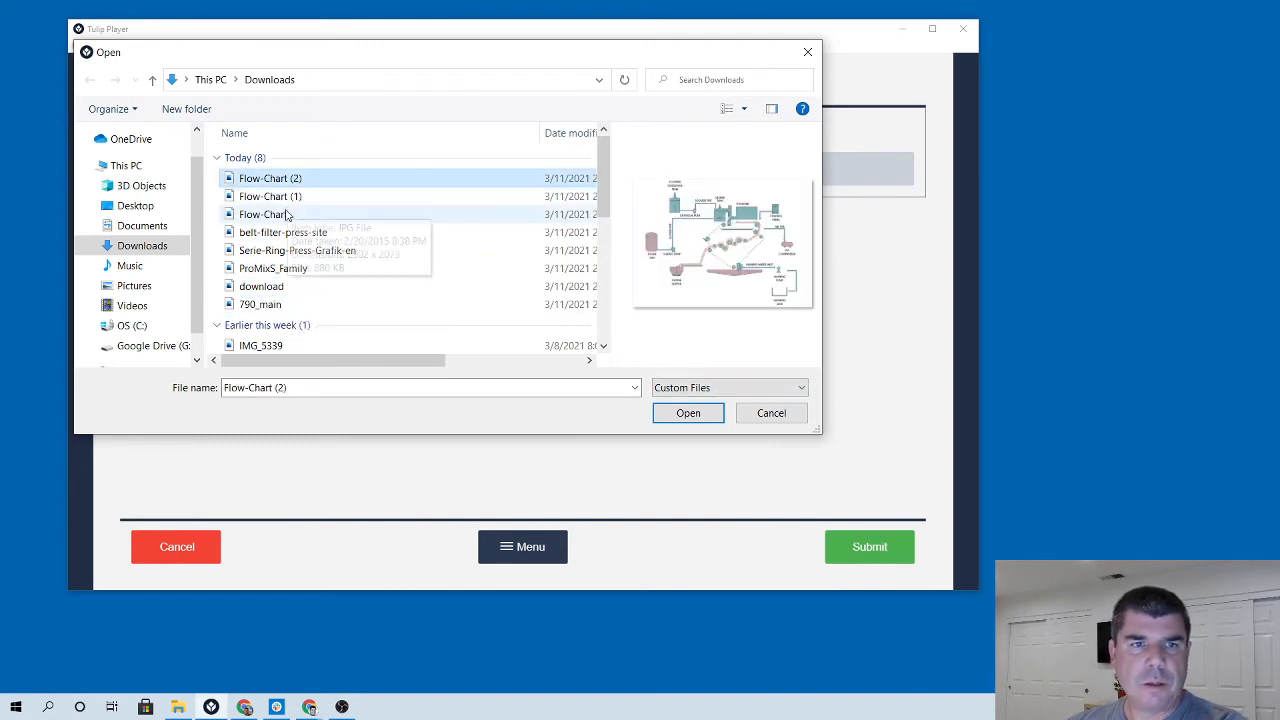
click(285, 214)
click(278, 232)
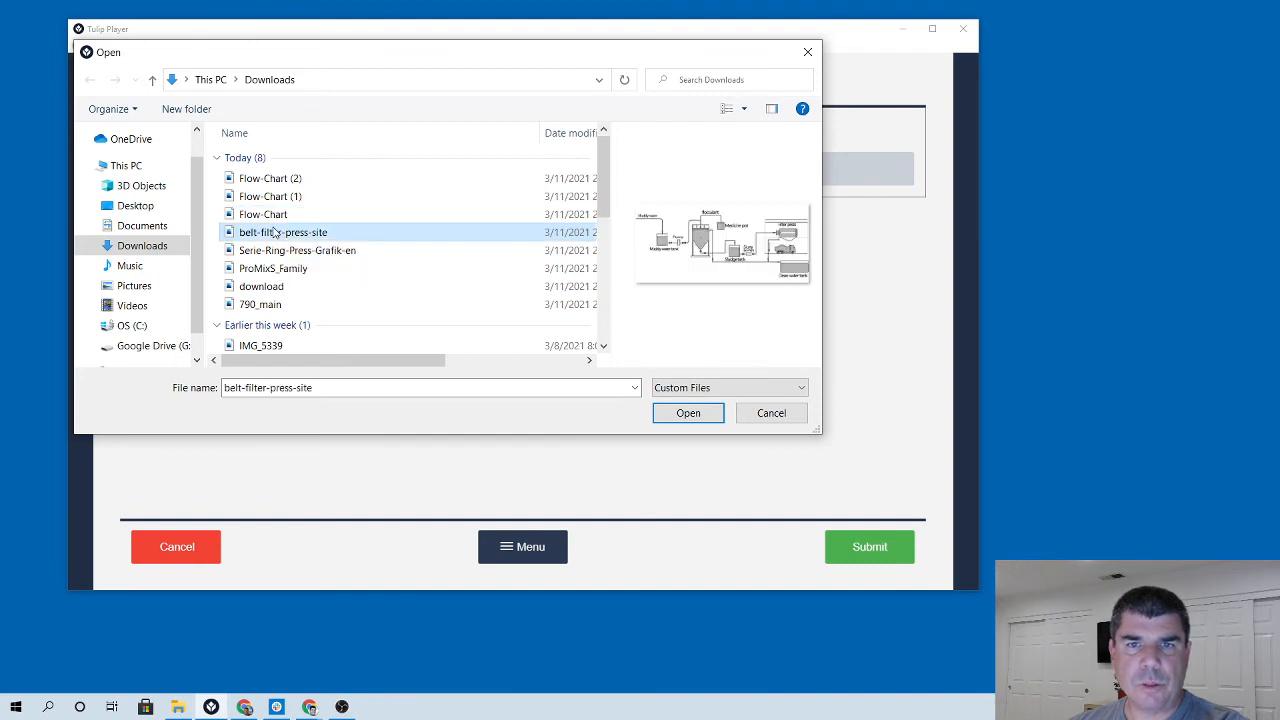
click(686, 413)
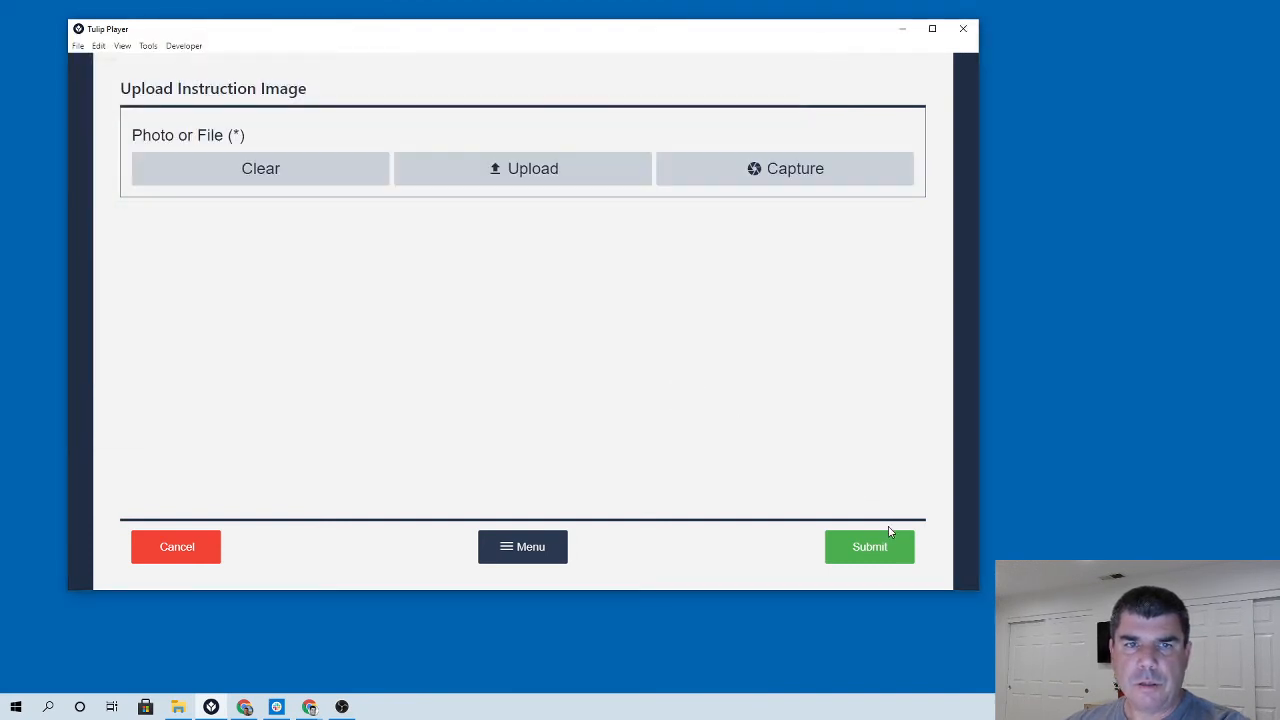
click(870, 548)
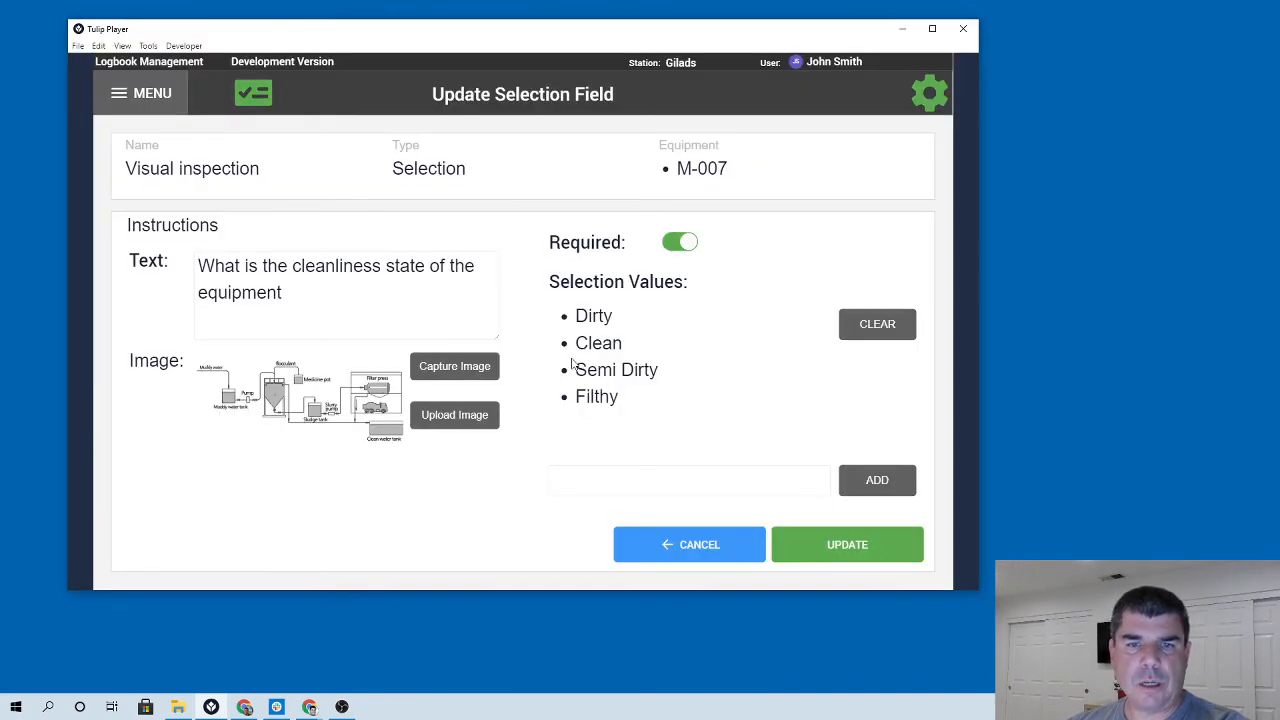
click(841, 543)
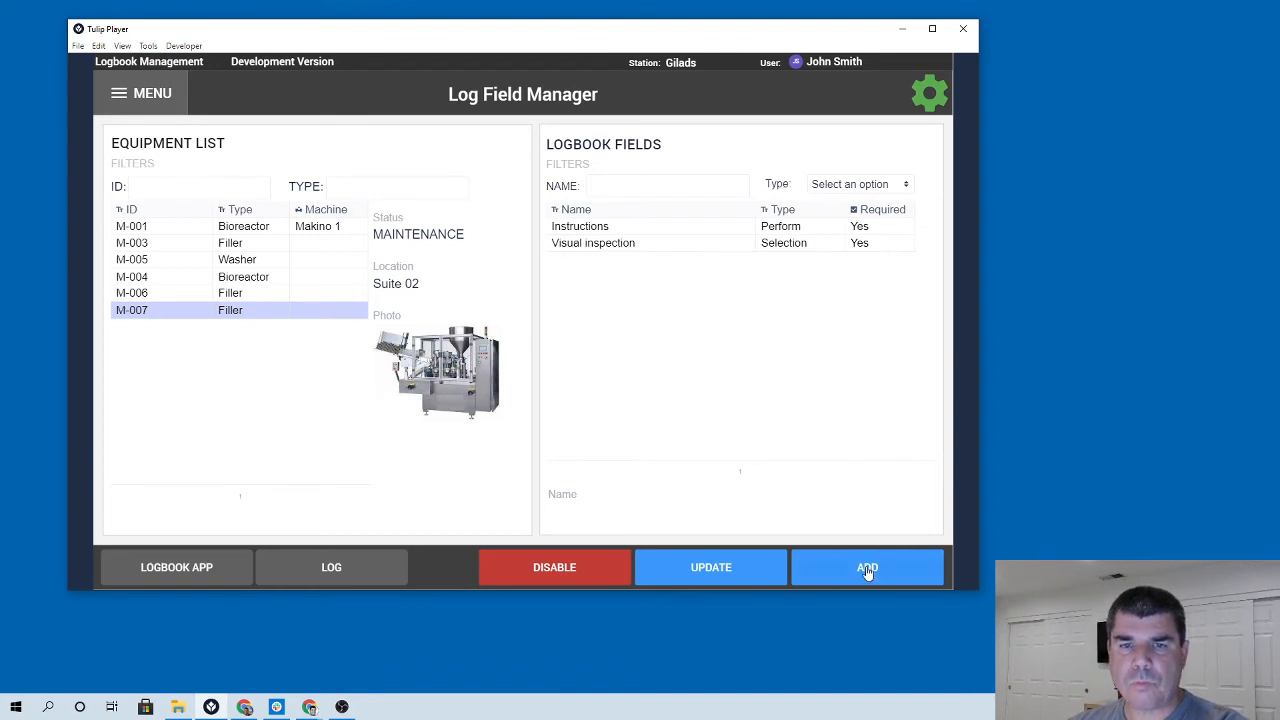
Add a new logbook field named Temperature of type Number for M-007.
click(867, 568)
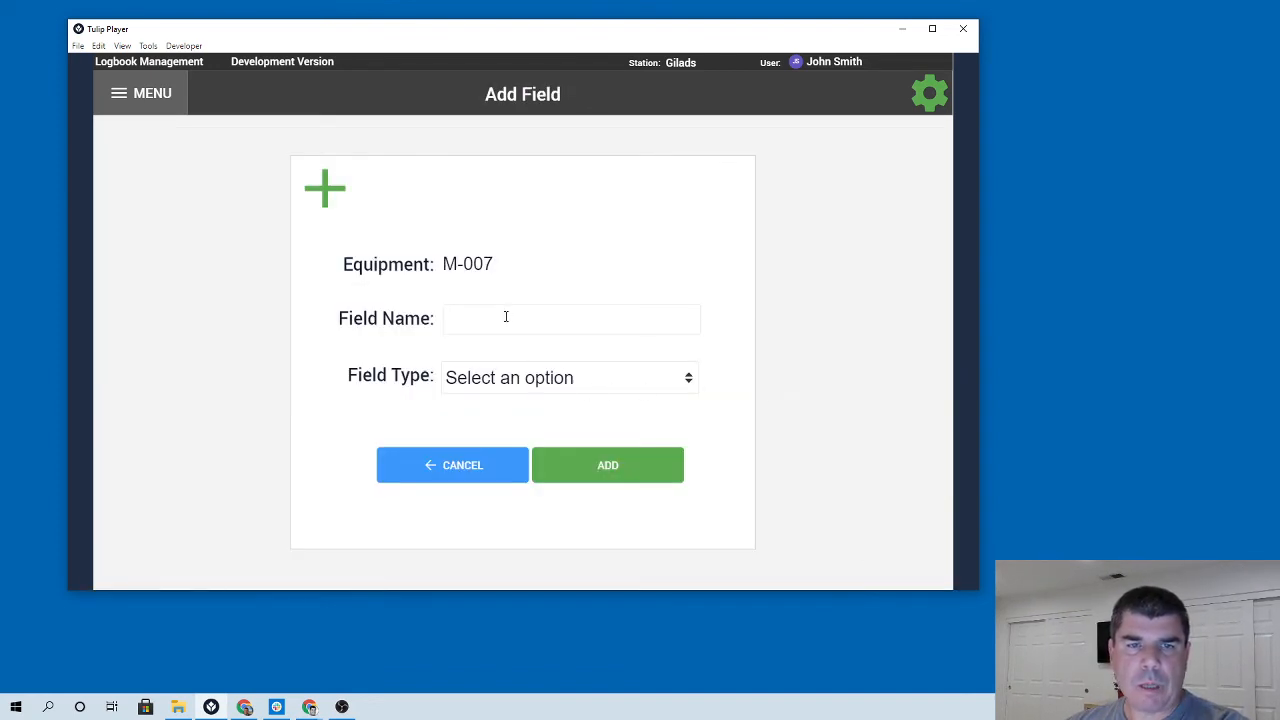
text(Te)
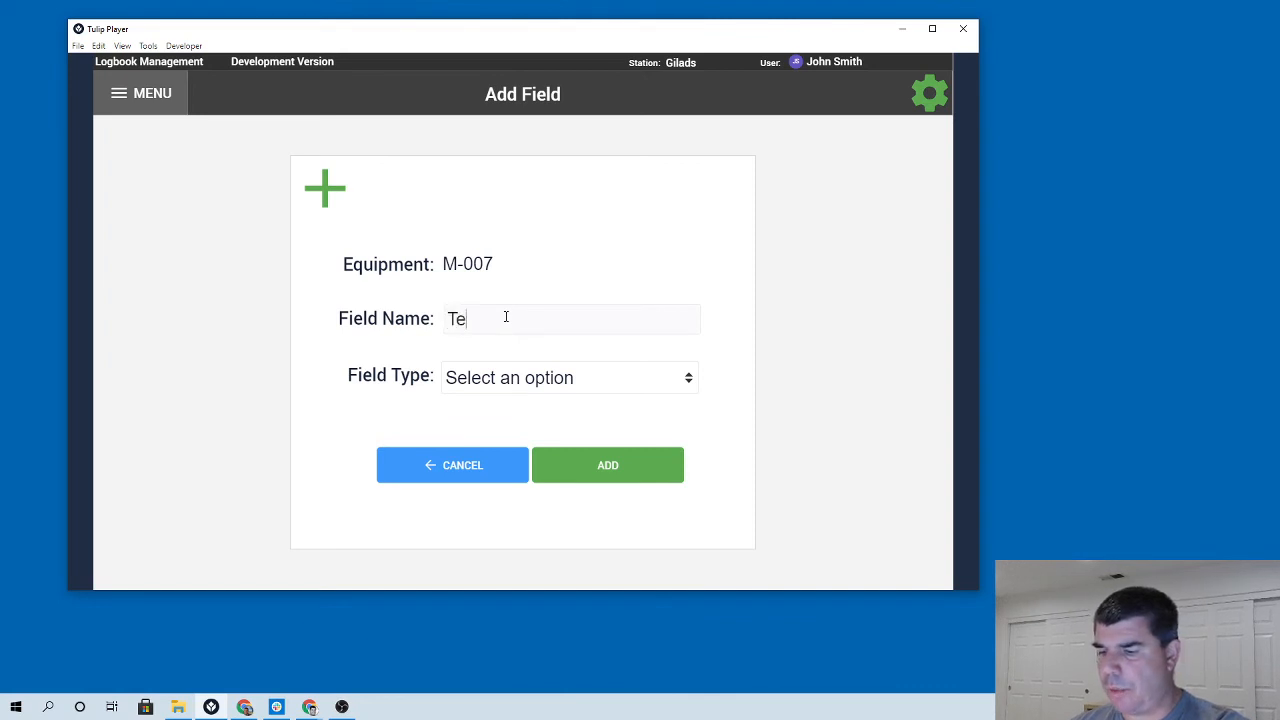
text(mperature)
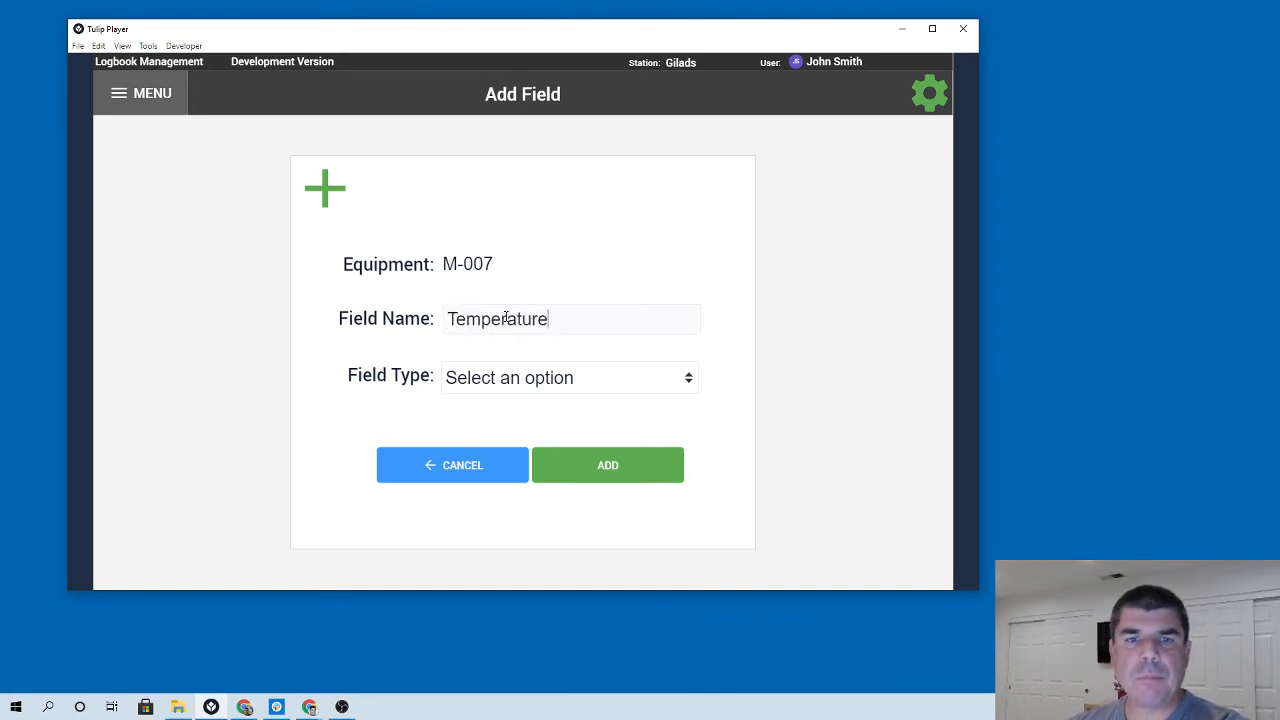
click(527, 380)
click(494, 424)
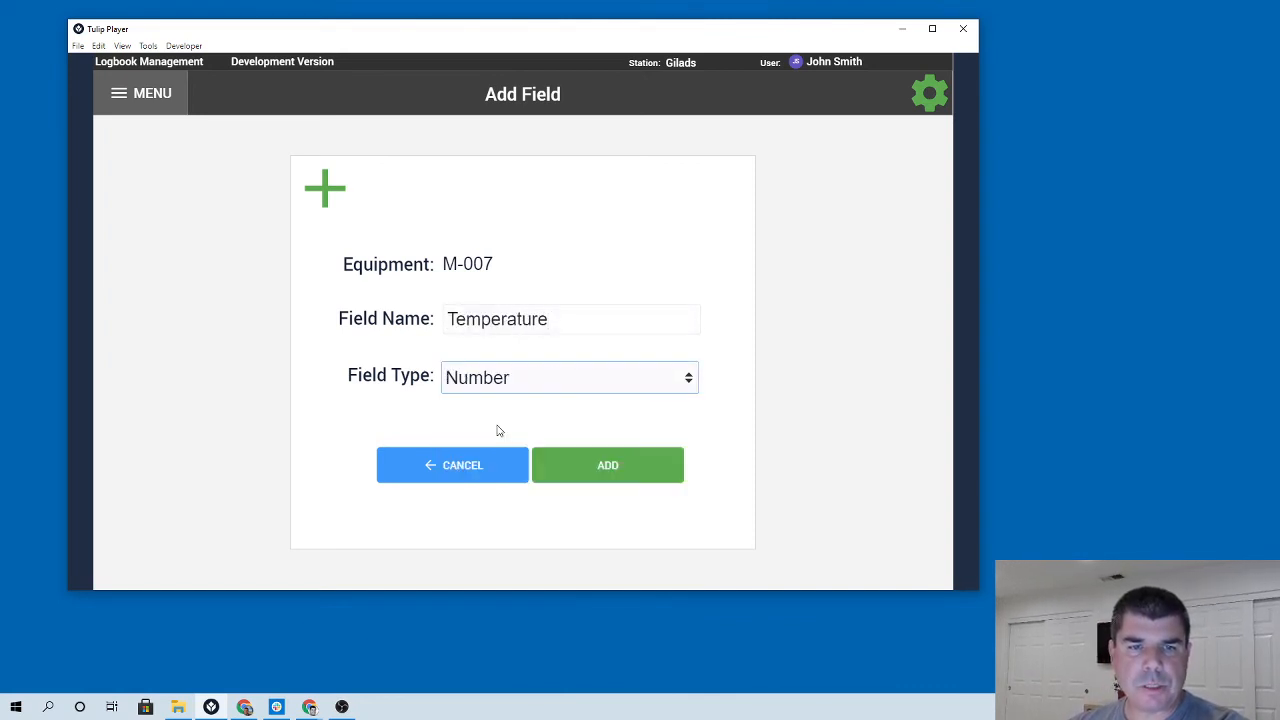
click(600, 470)
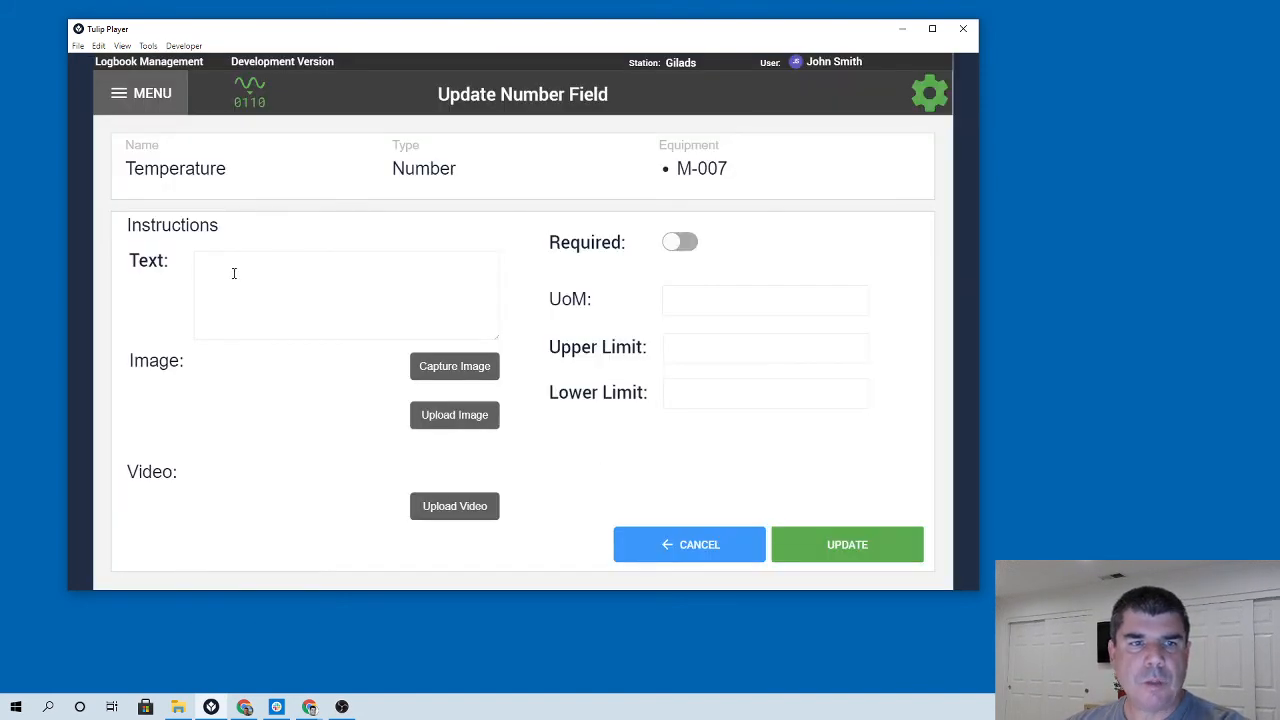
Enter the instruction text "Please record the temperature" for the Temperature field.
click(232, 272)
text(Please re)
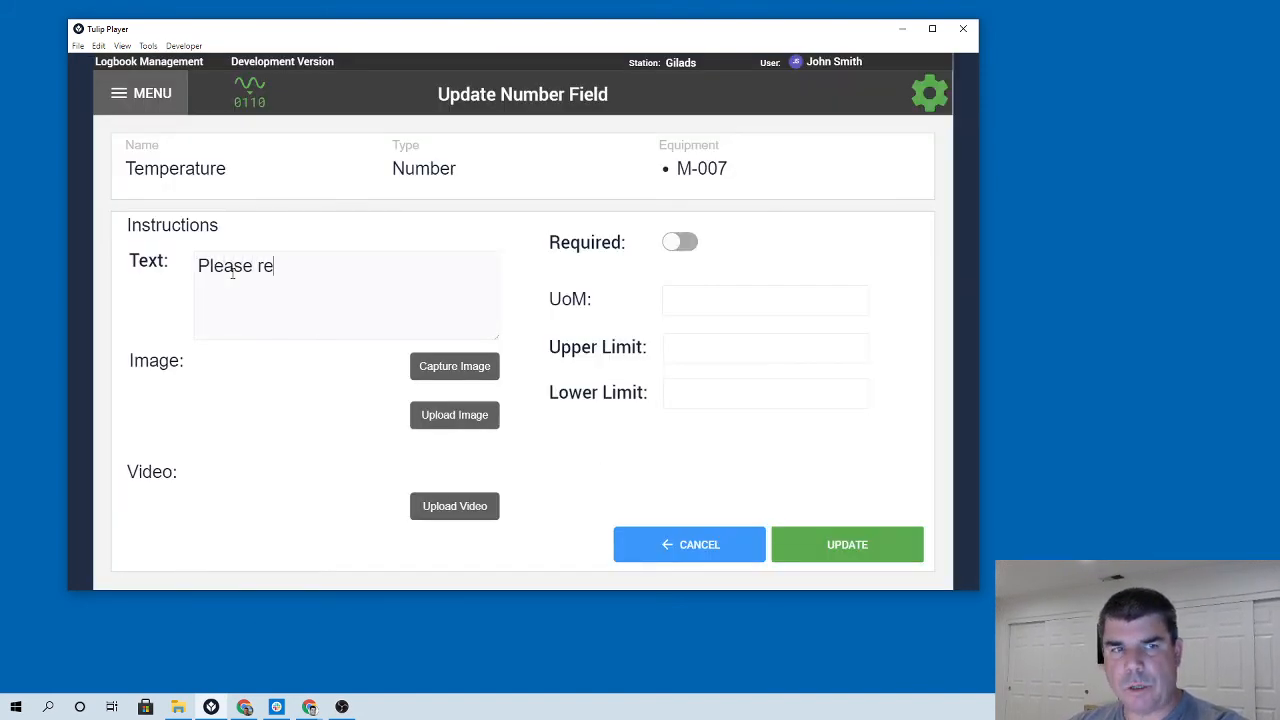
text(cord the t)
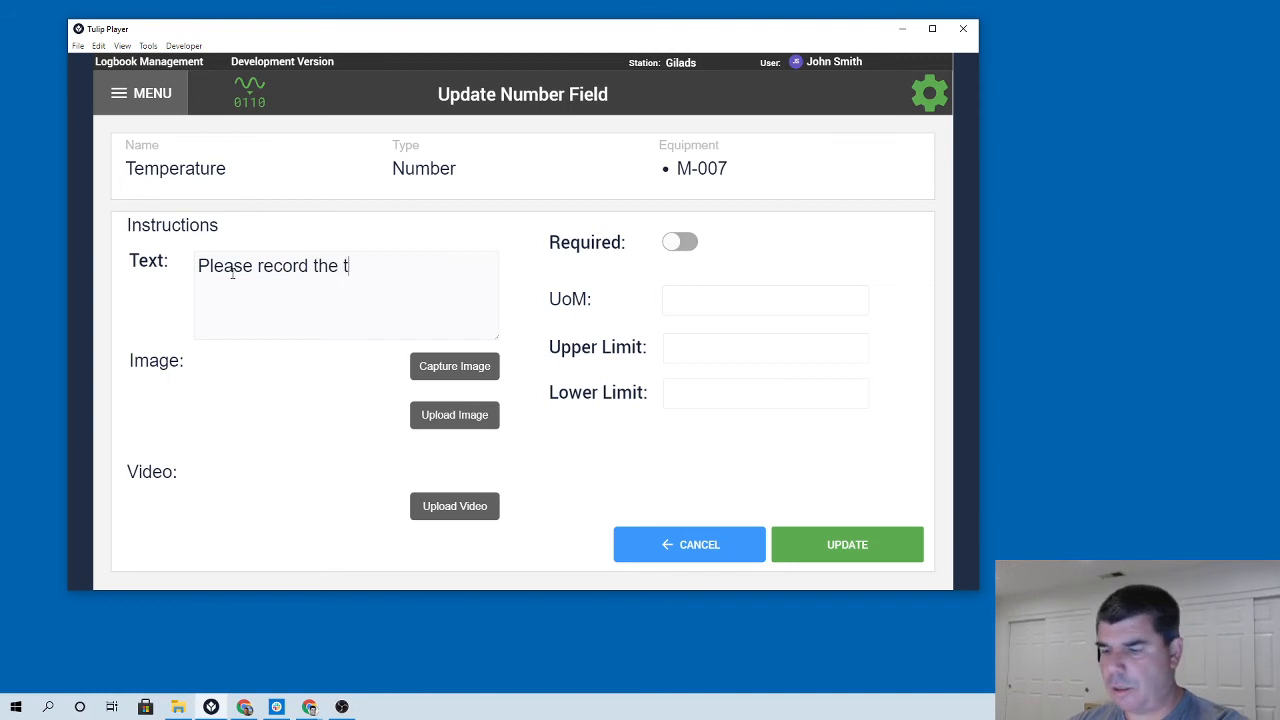
text(emperature)
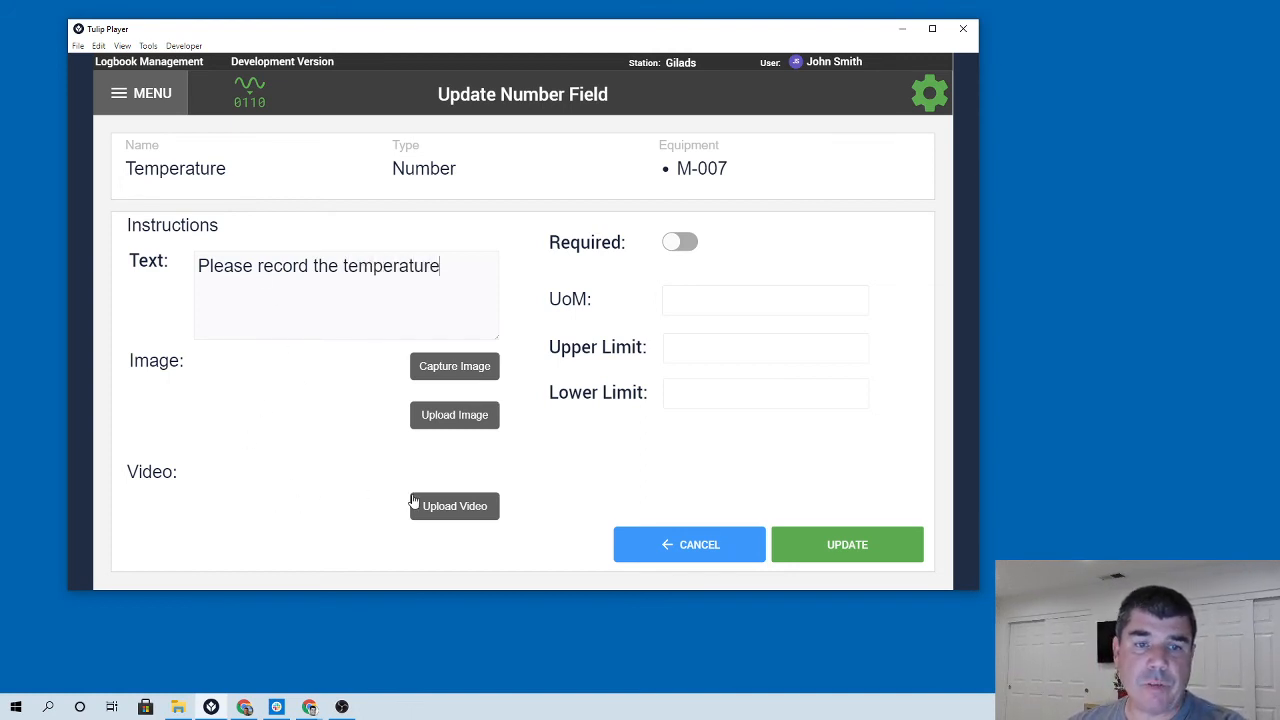
Mark the Temperature field as required and set its unit of measure to C.
click(684, 242)
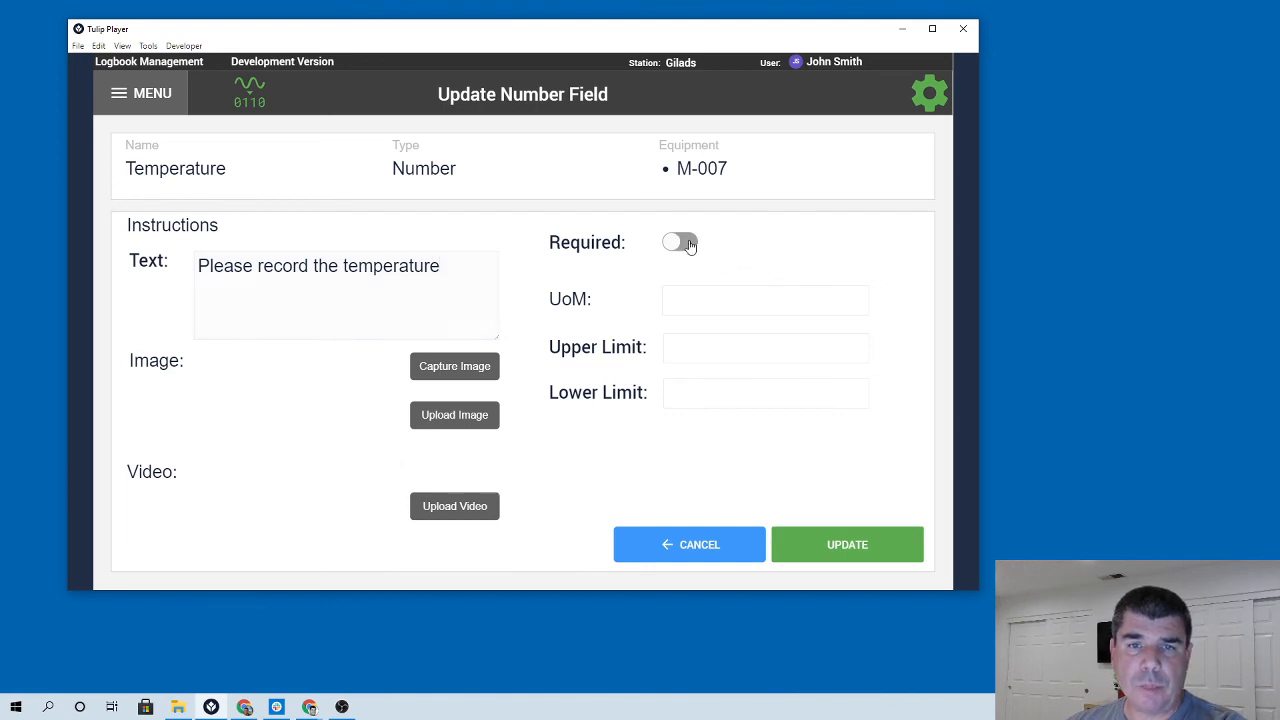
click(714, 294)
text(C)
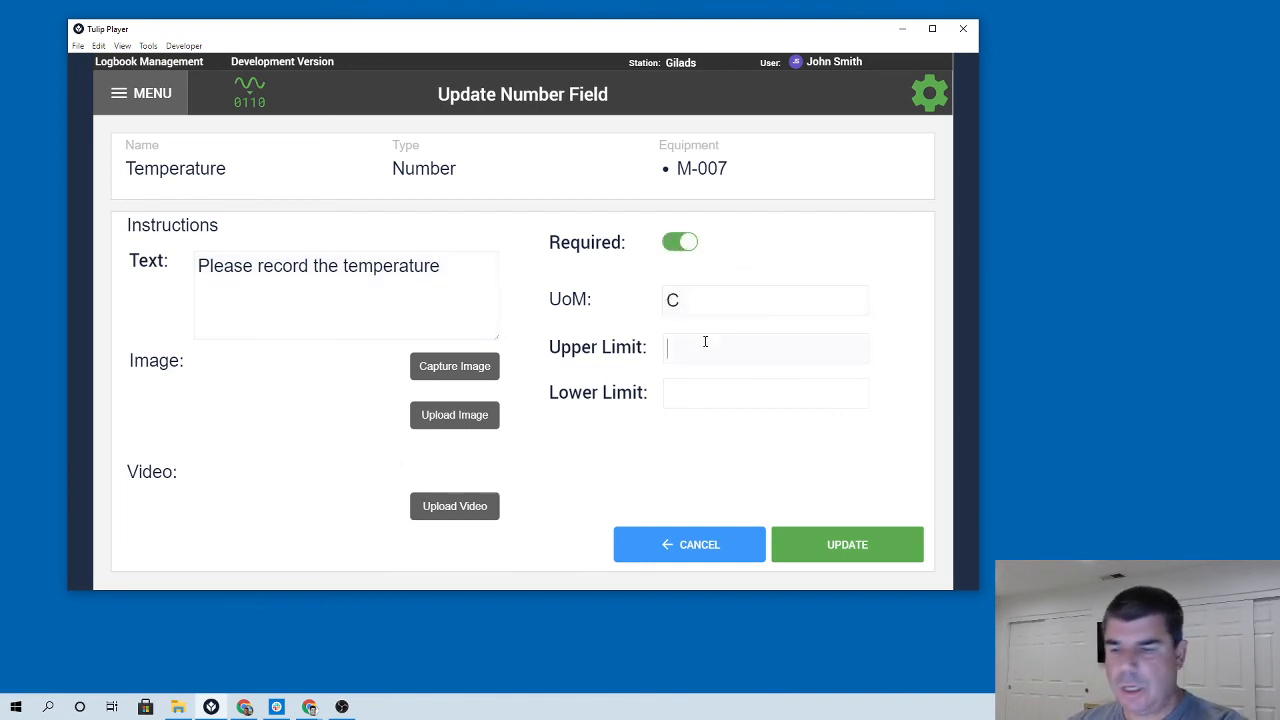
Set the upper limit to 23 and the lower limit to 32, then save the field.
click(705, 341)
text(23)
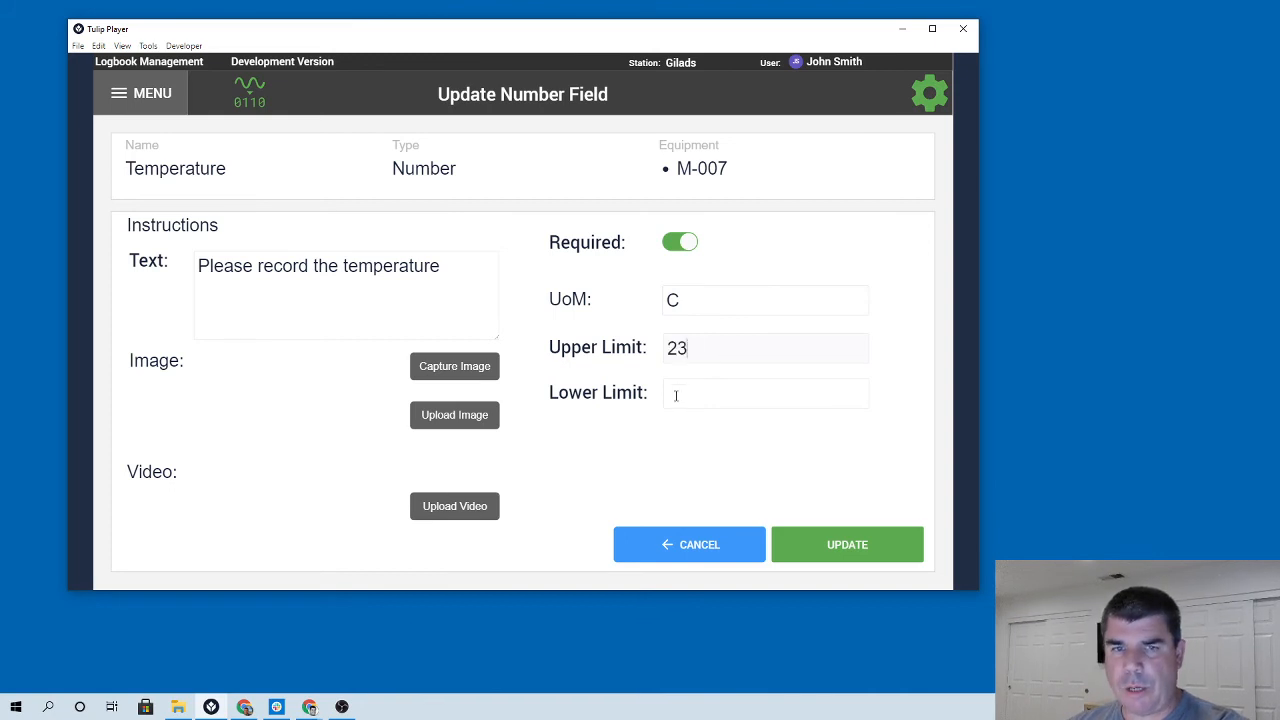
text(32)
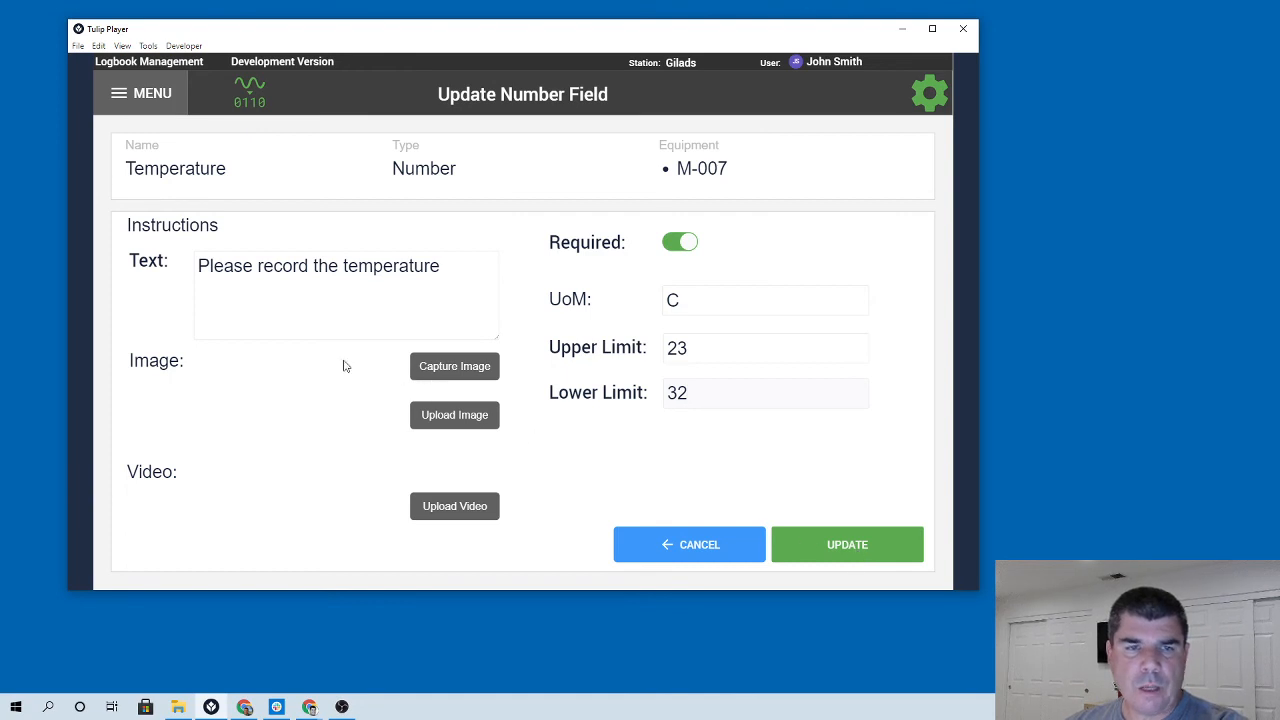
click(847, 536)
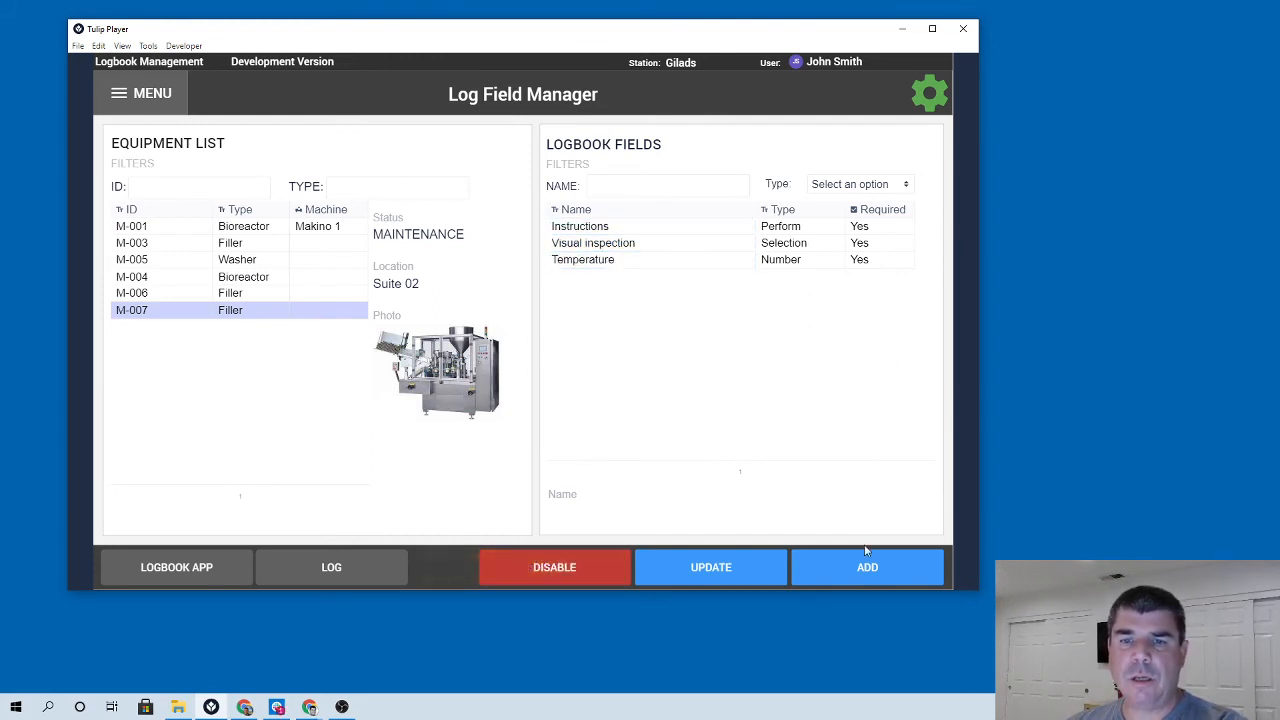
Add a new logbook field named Signature of type e-signature for M-007.
click(866, 565)
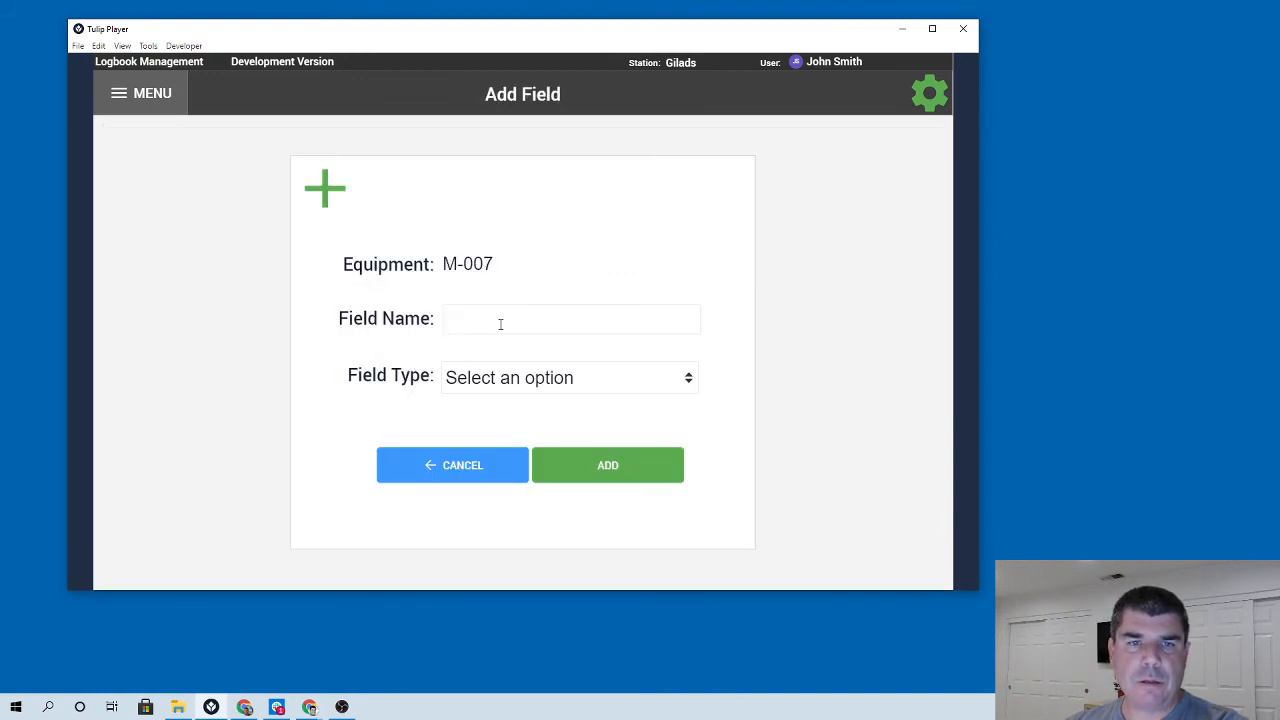
text(Signature)
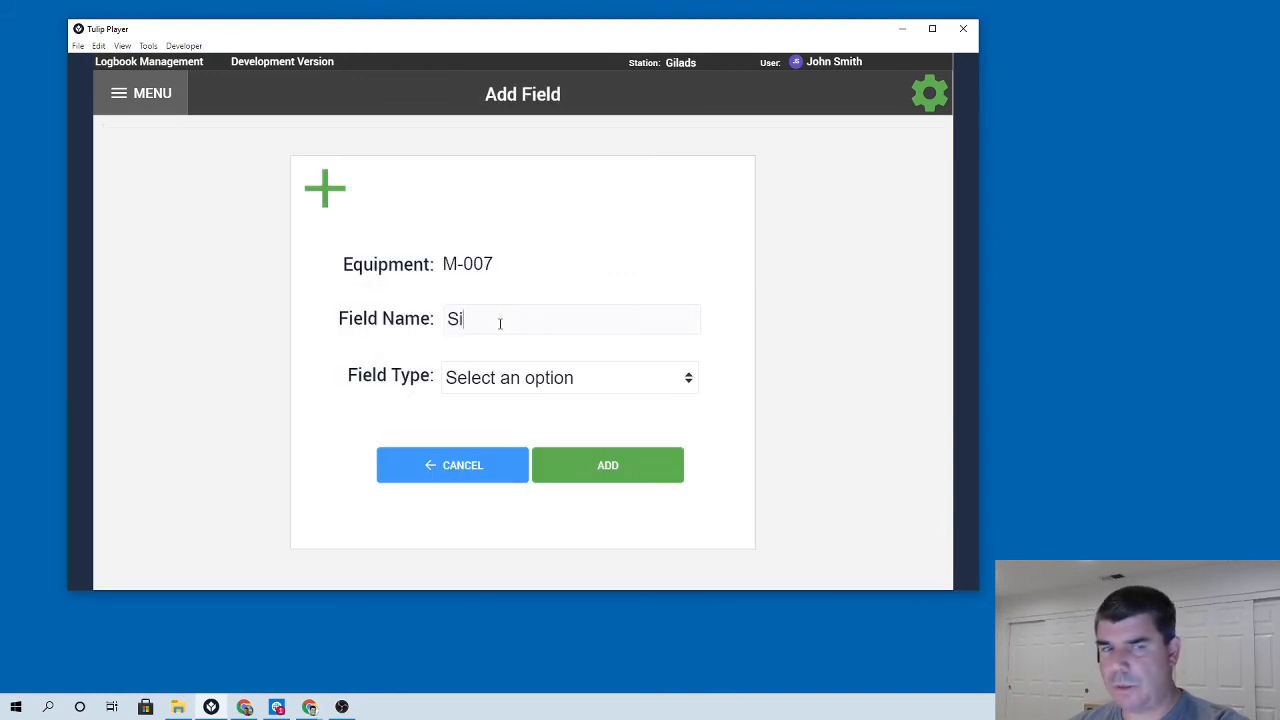
click(488, 375)
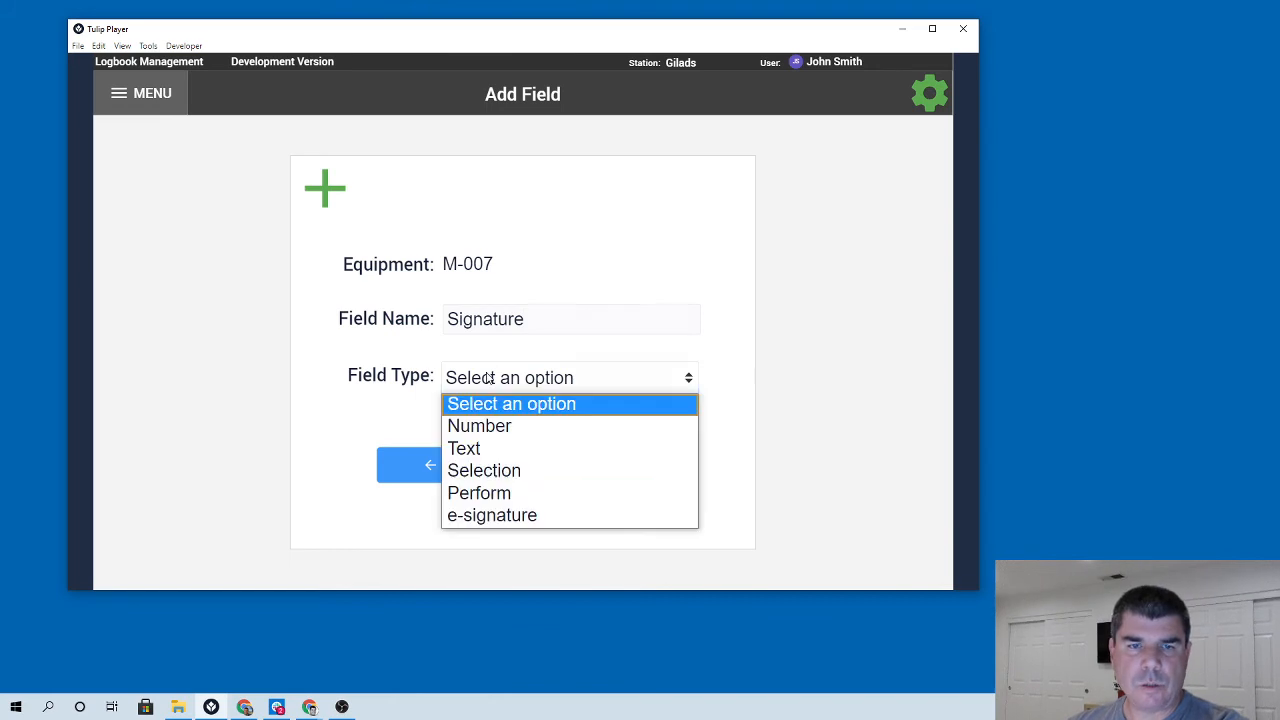
click(523, 514)
click(595, 468)
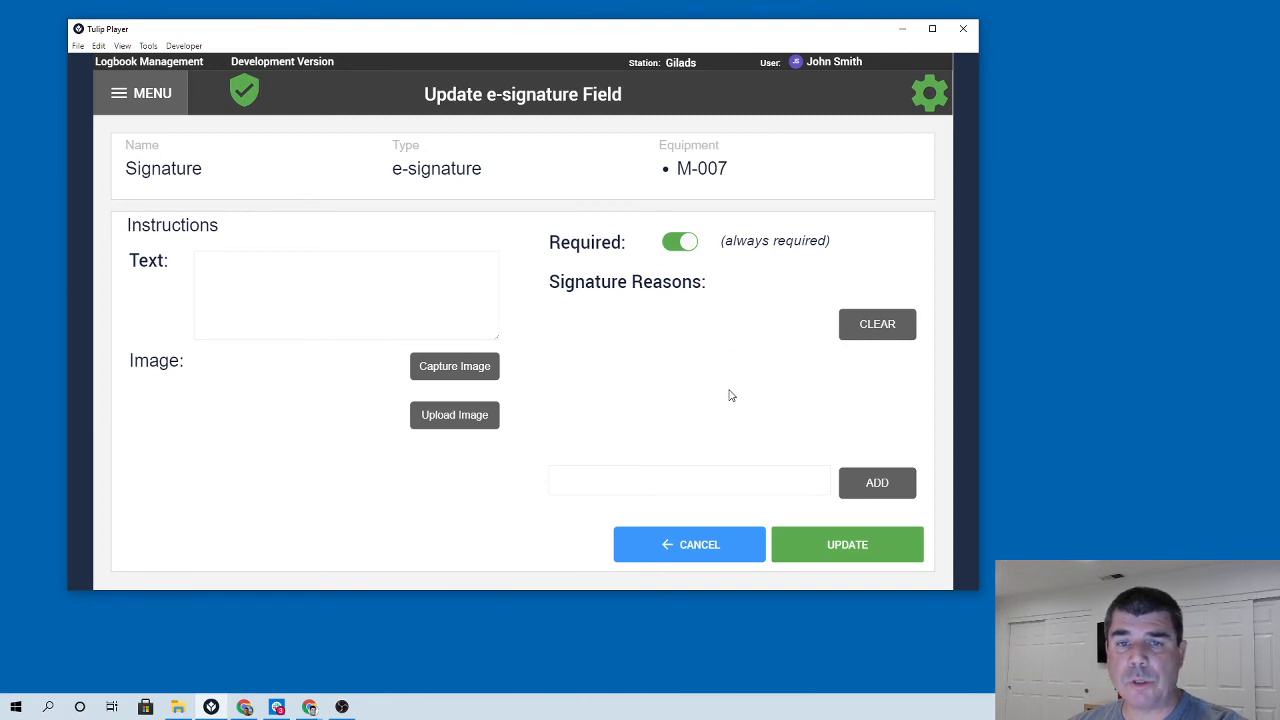
Enter the instruction text "Please sign for completing the cleaning" for the Signature field.
text(Plea)
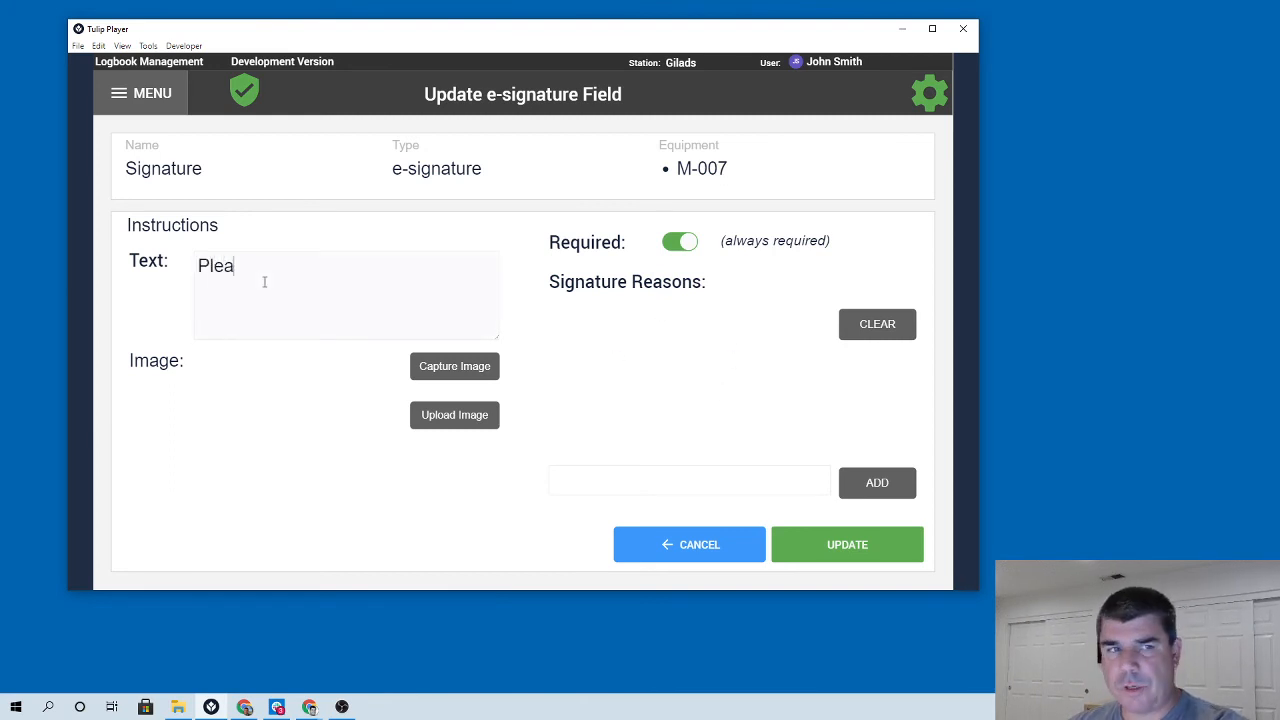
text(se sign for )
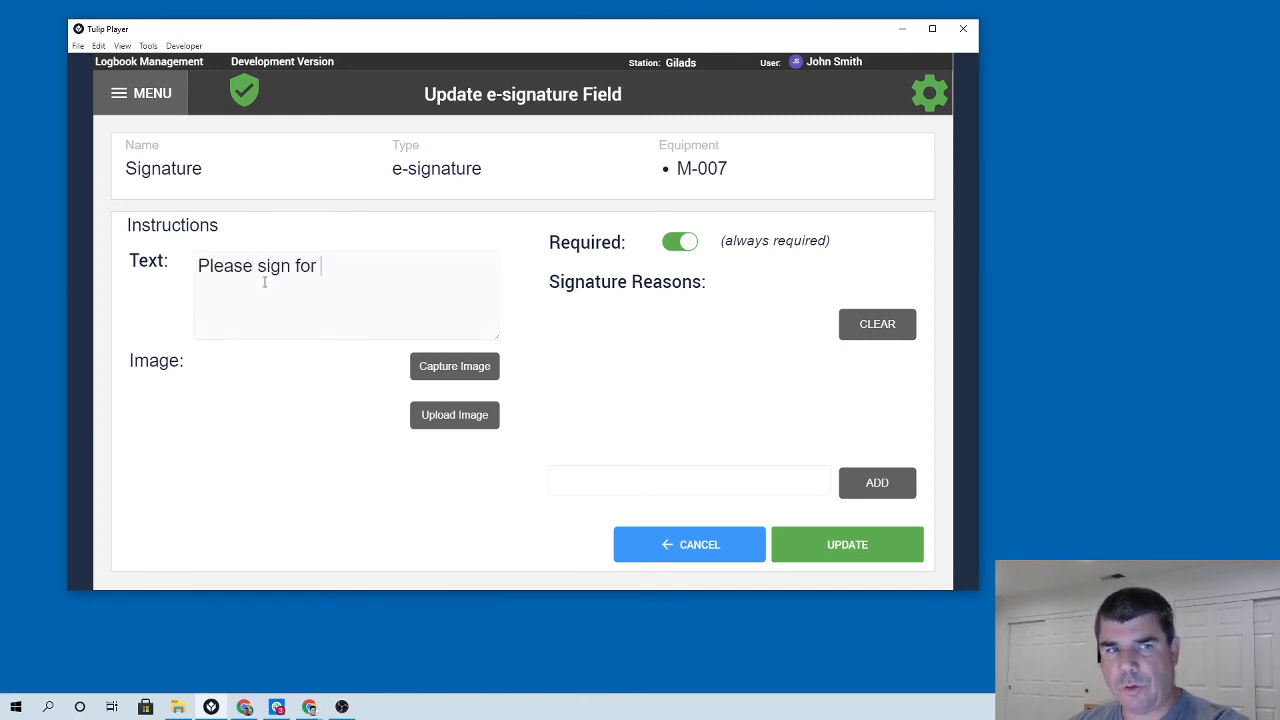
text(cpm)
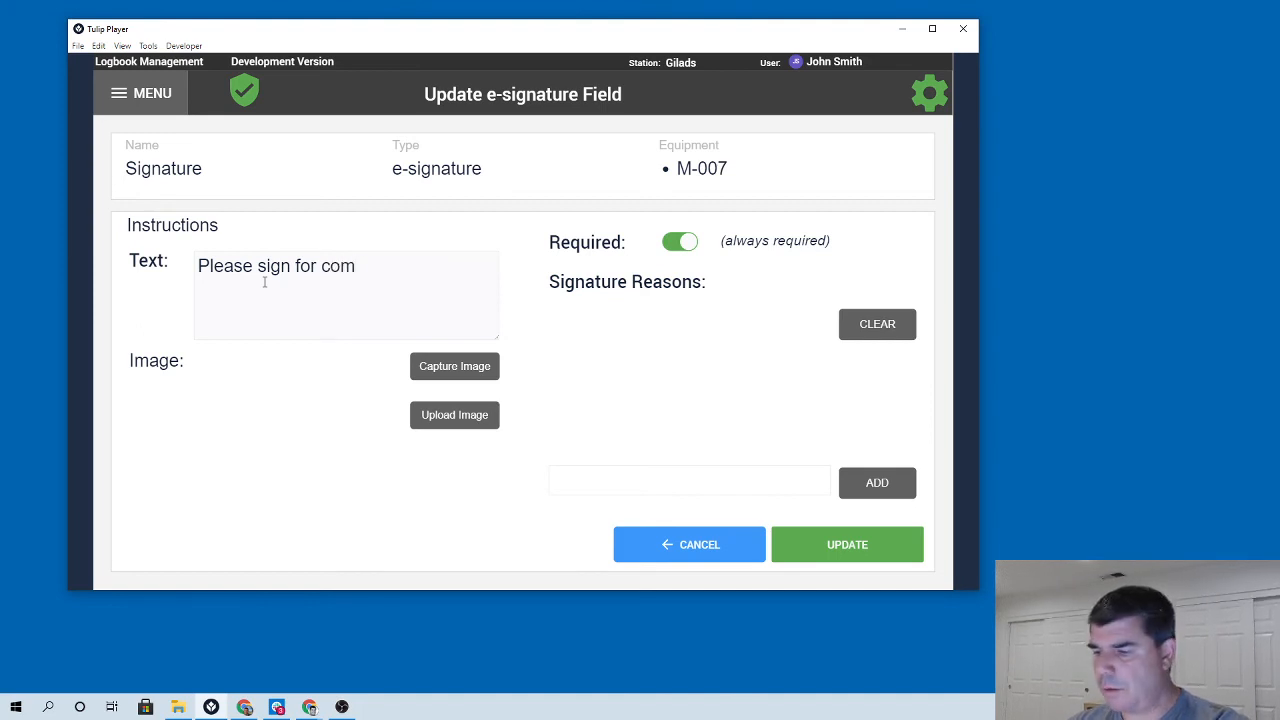
text(ple)
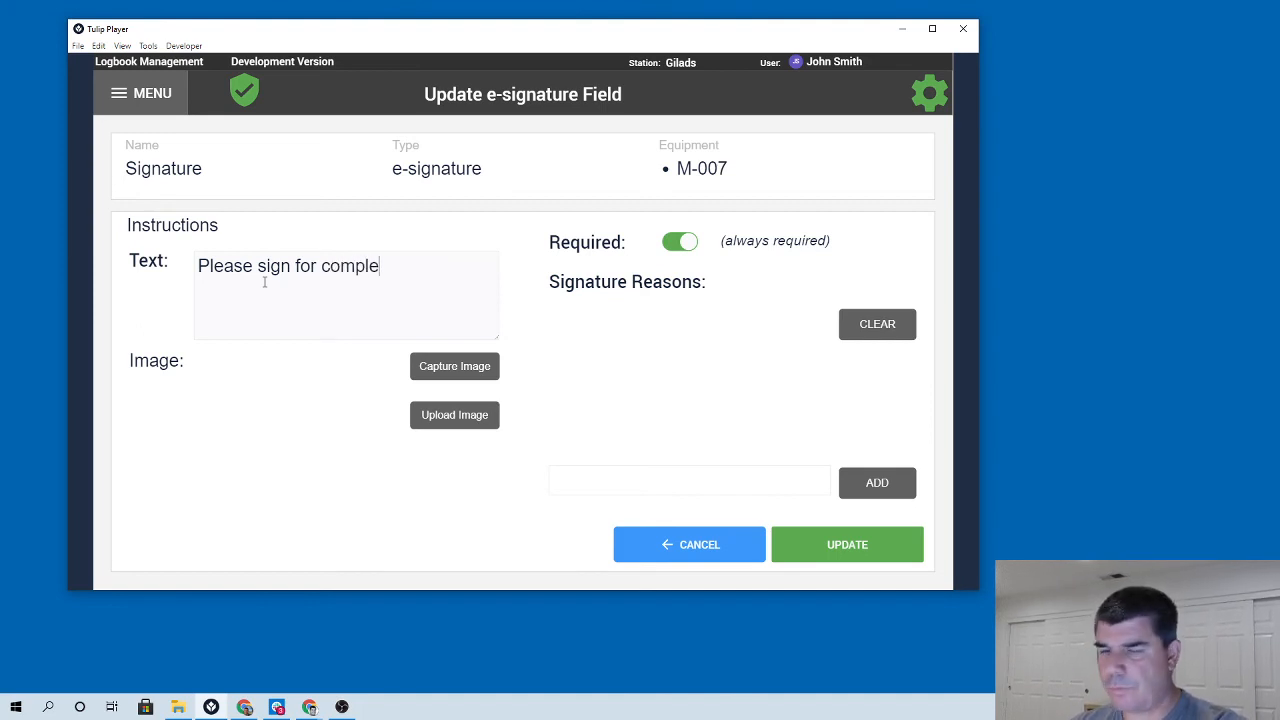
text(ting the cleaning)
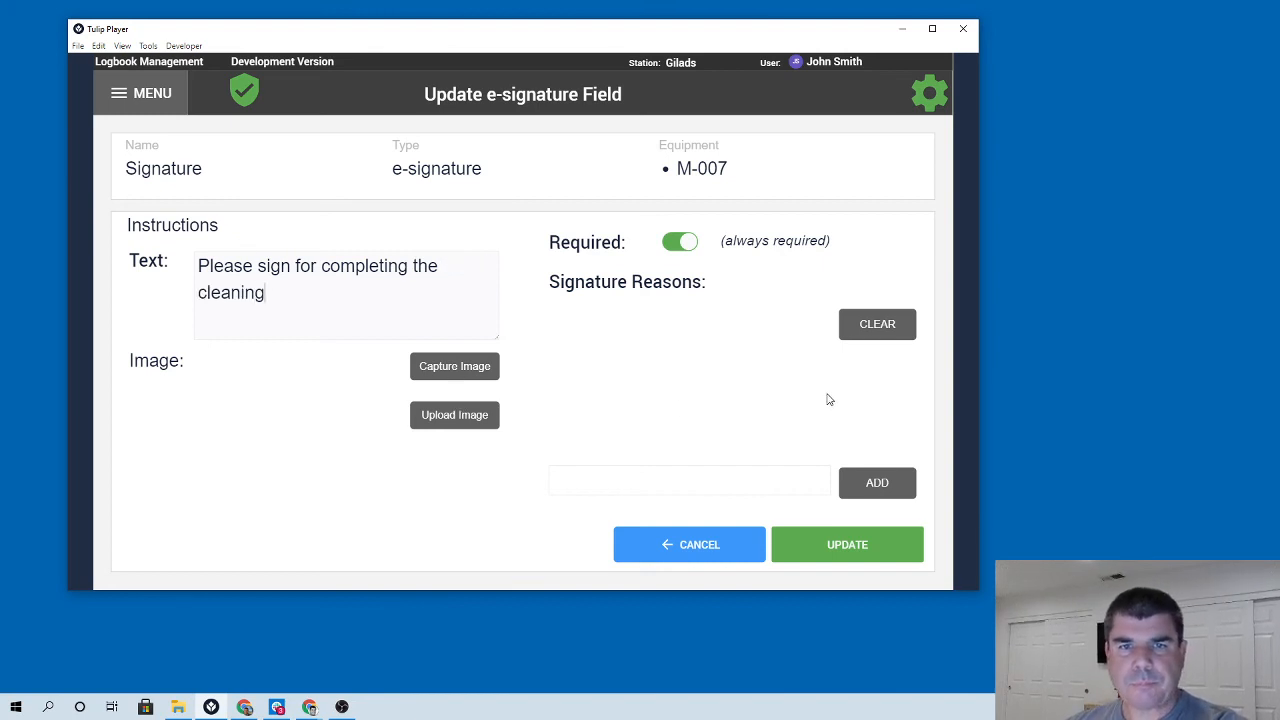
Upload the ProMixS_Family file from Downloads as the instruction image and submit it.
click(453, 418)
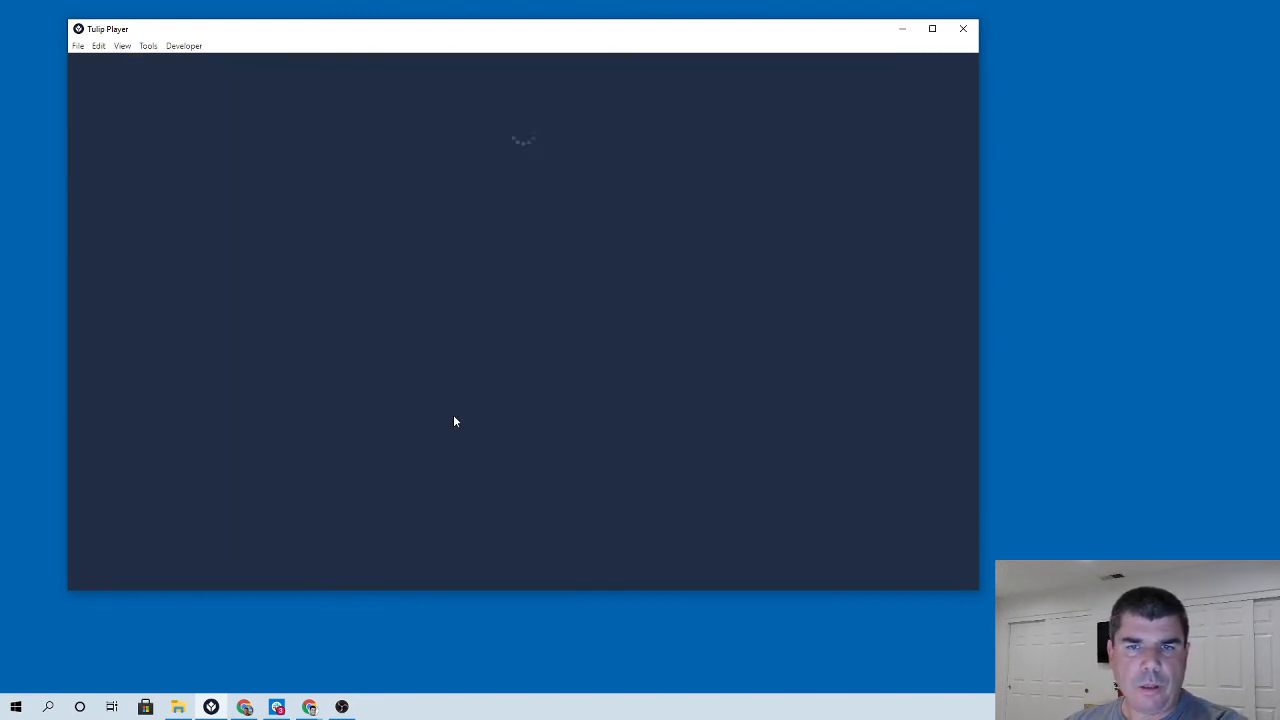
click(330, 172)
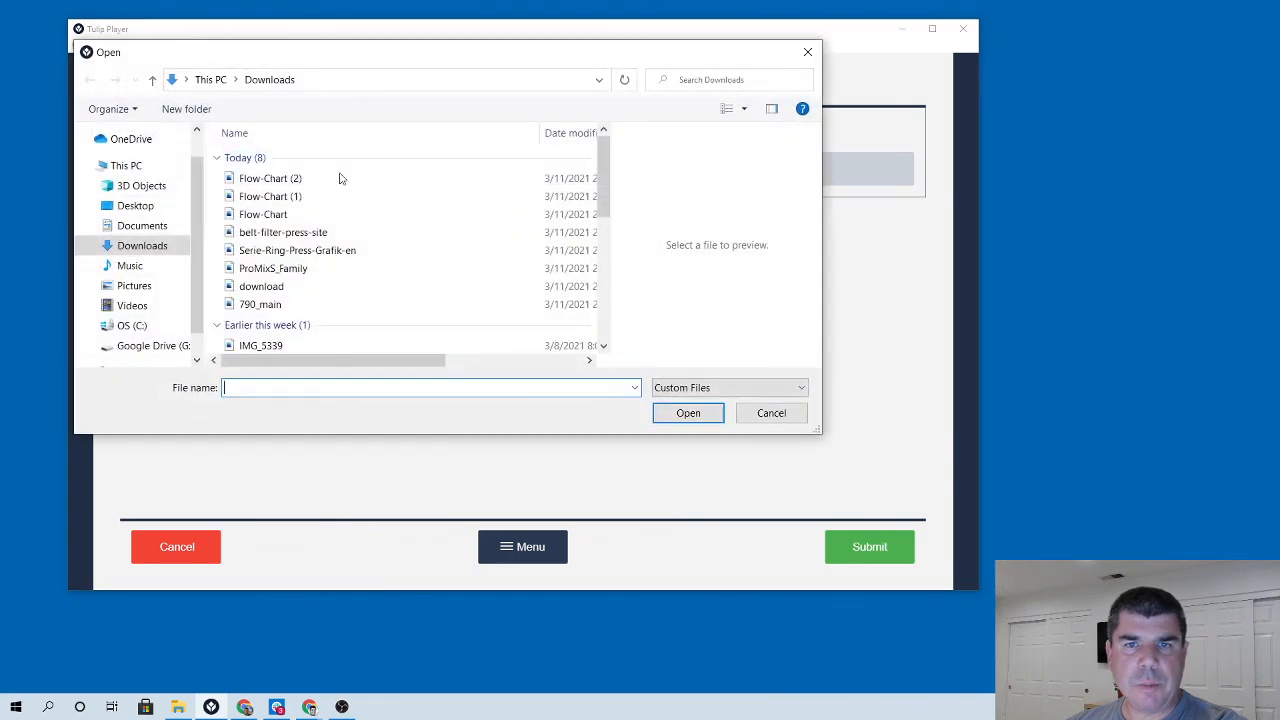
click(295, 268)
click(688, 413)
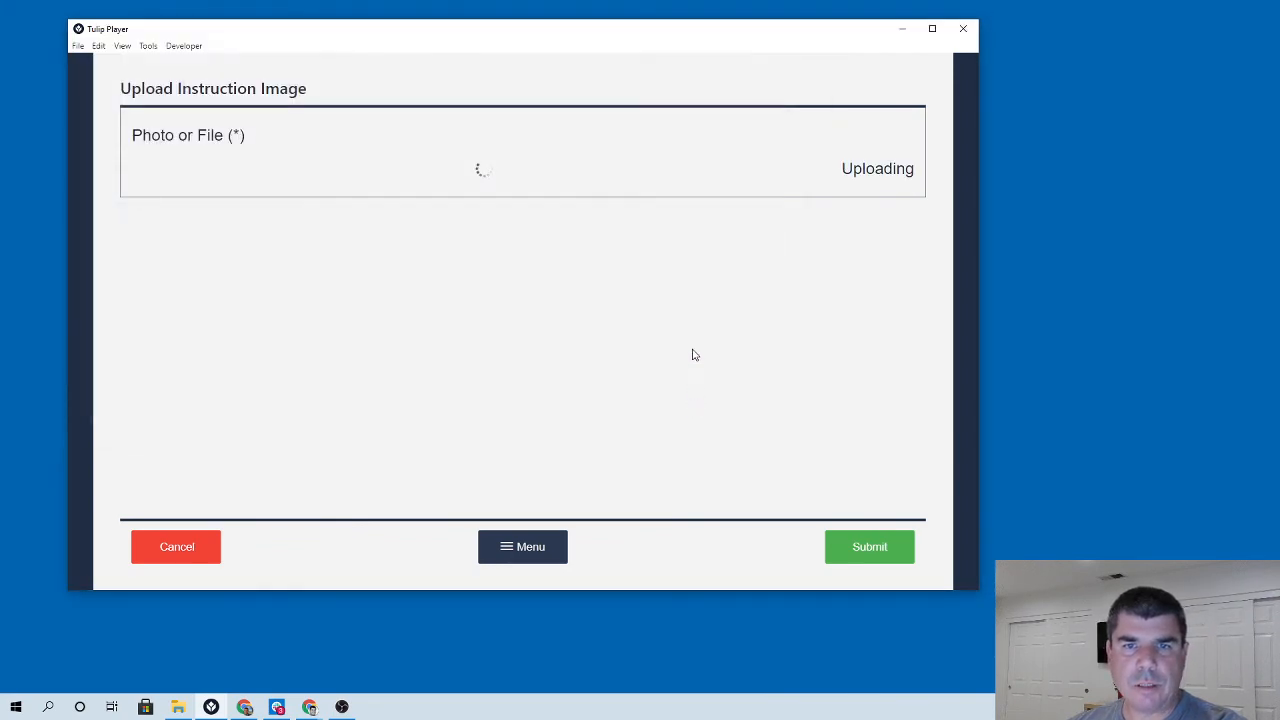
click(868, 546)
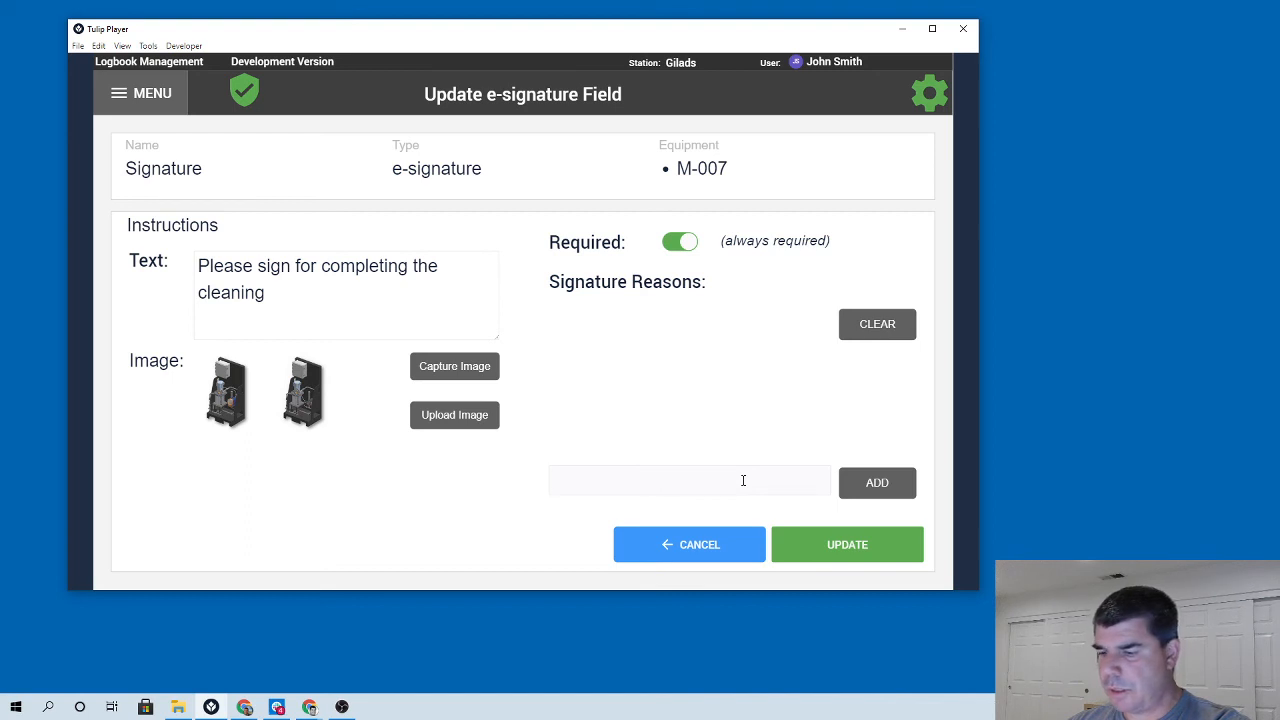
Add the signature reasons Complete and Partial Complete, and save the Signature field.
text(Complete)
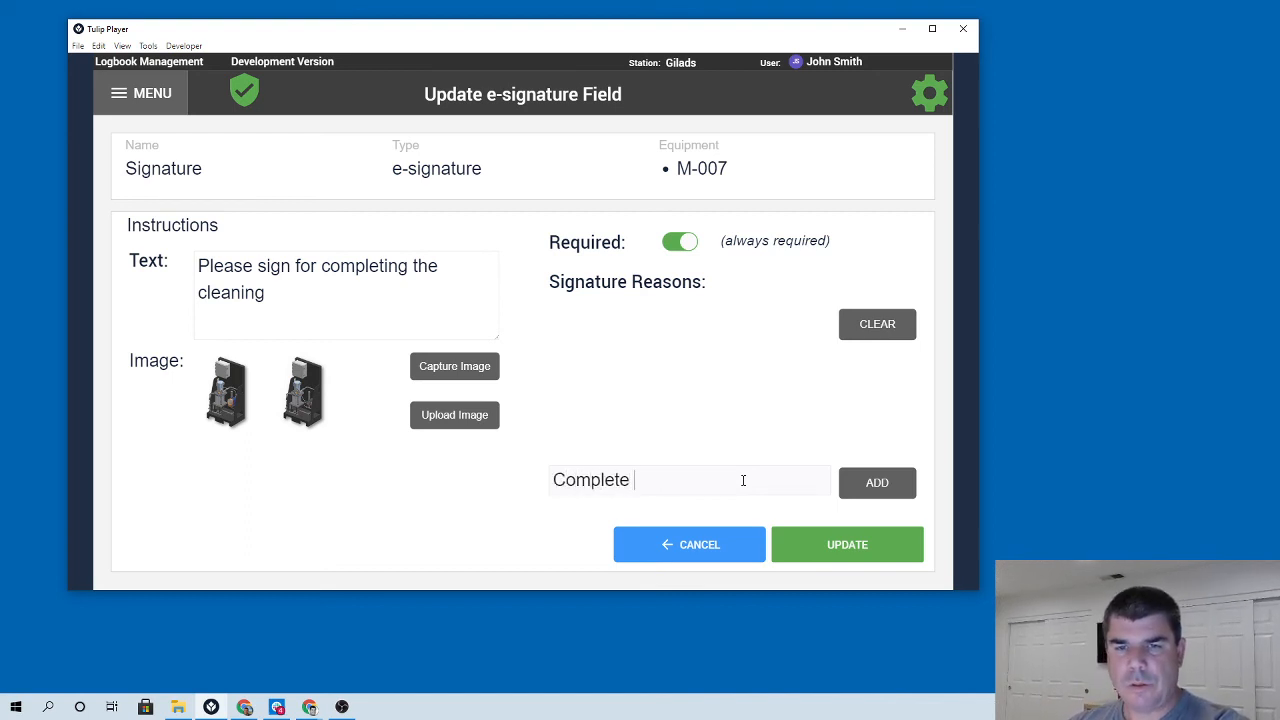
click(873, 487)
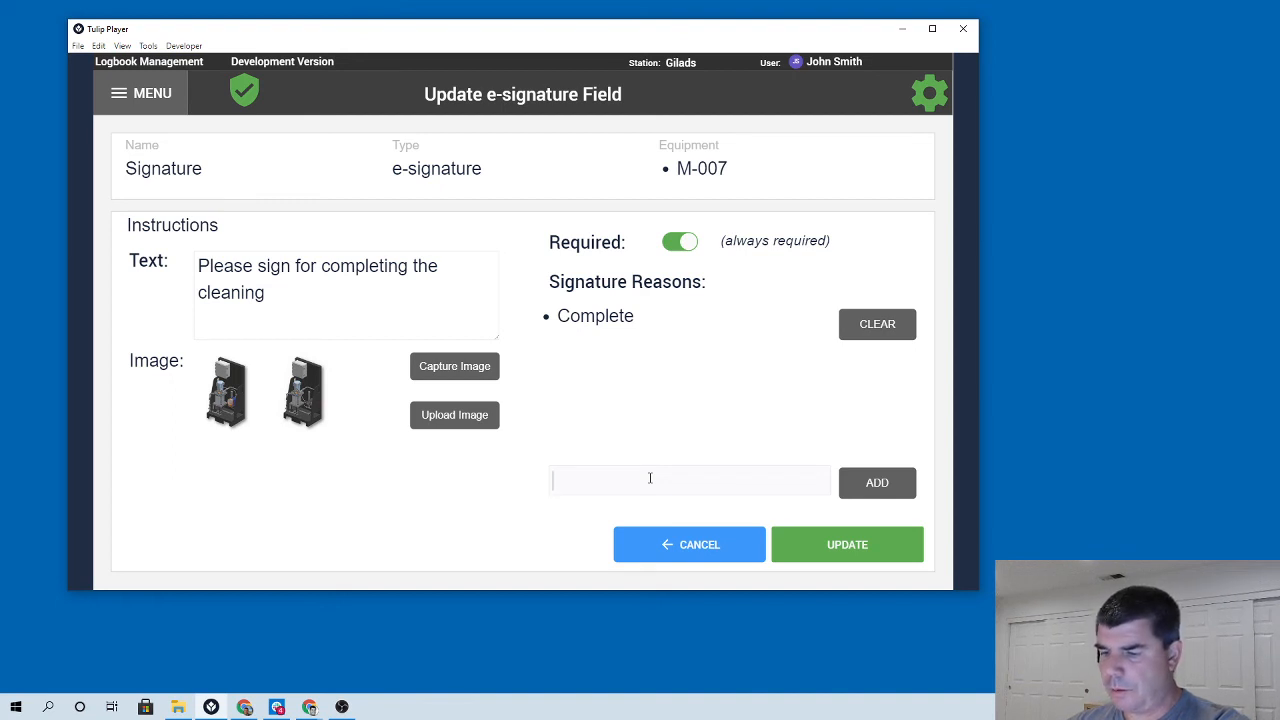
text(Not)
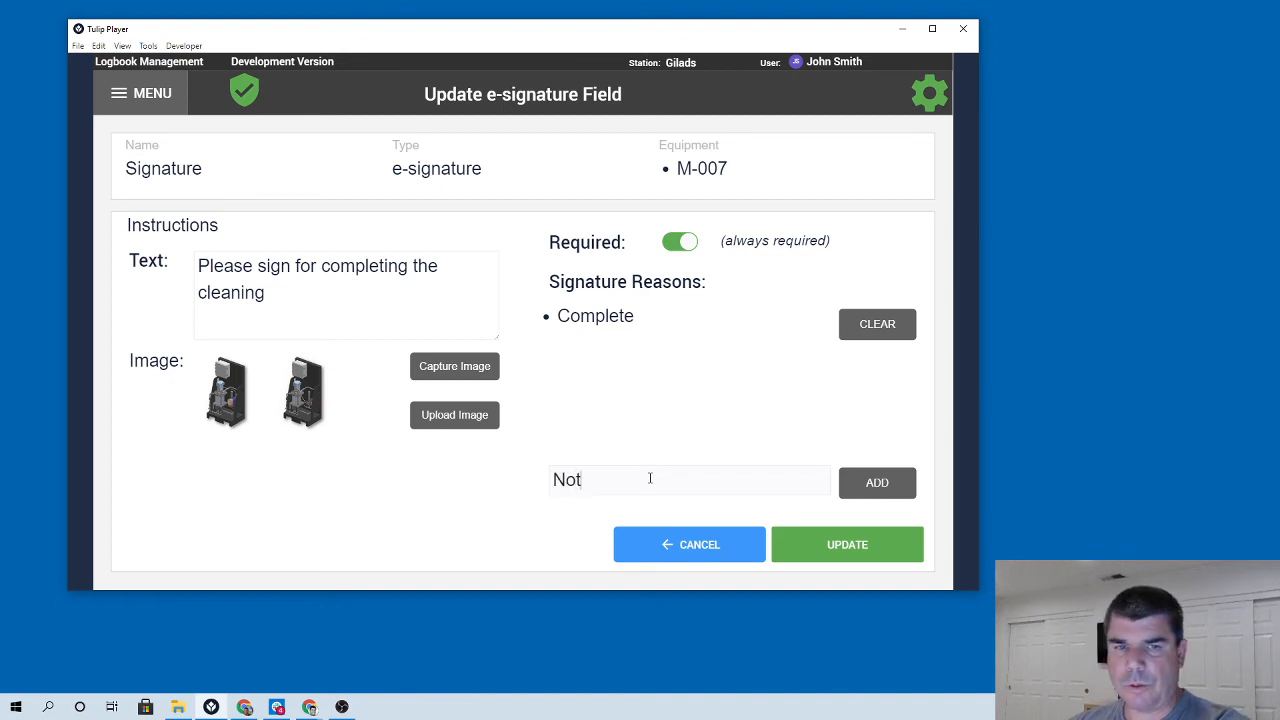
key(BackSpace)
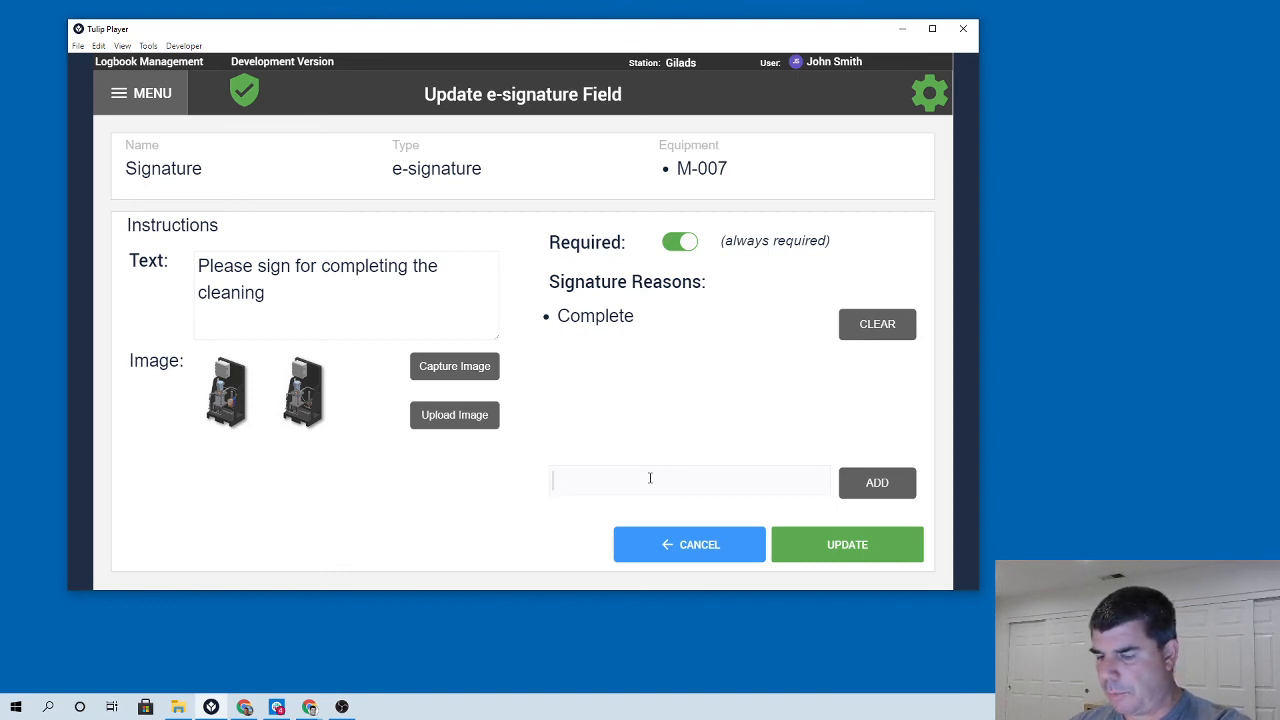
text(Partial Complete)
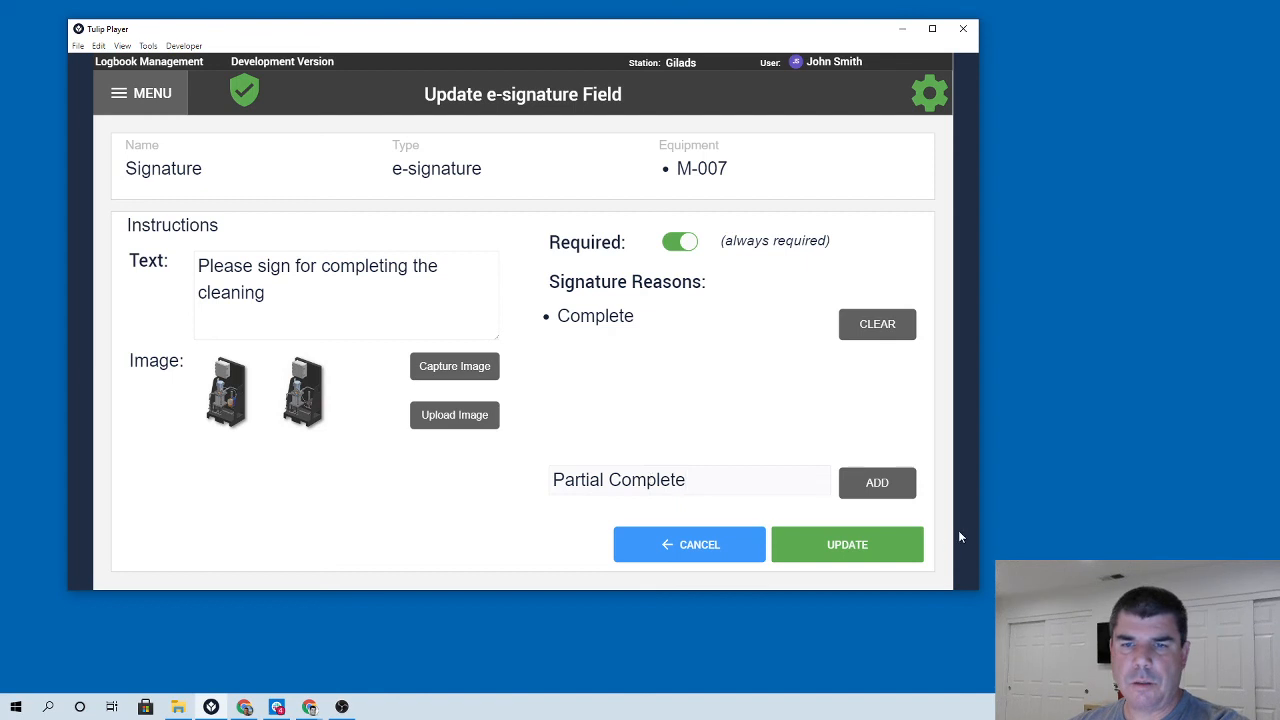
click(880, 486)
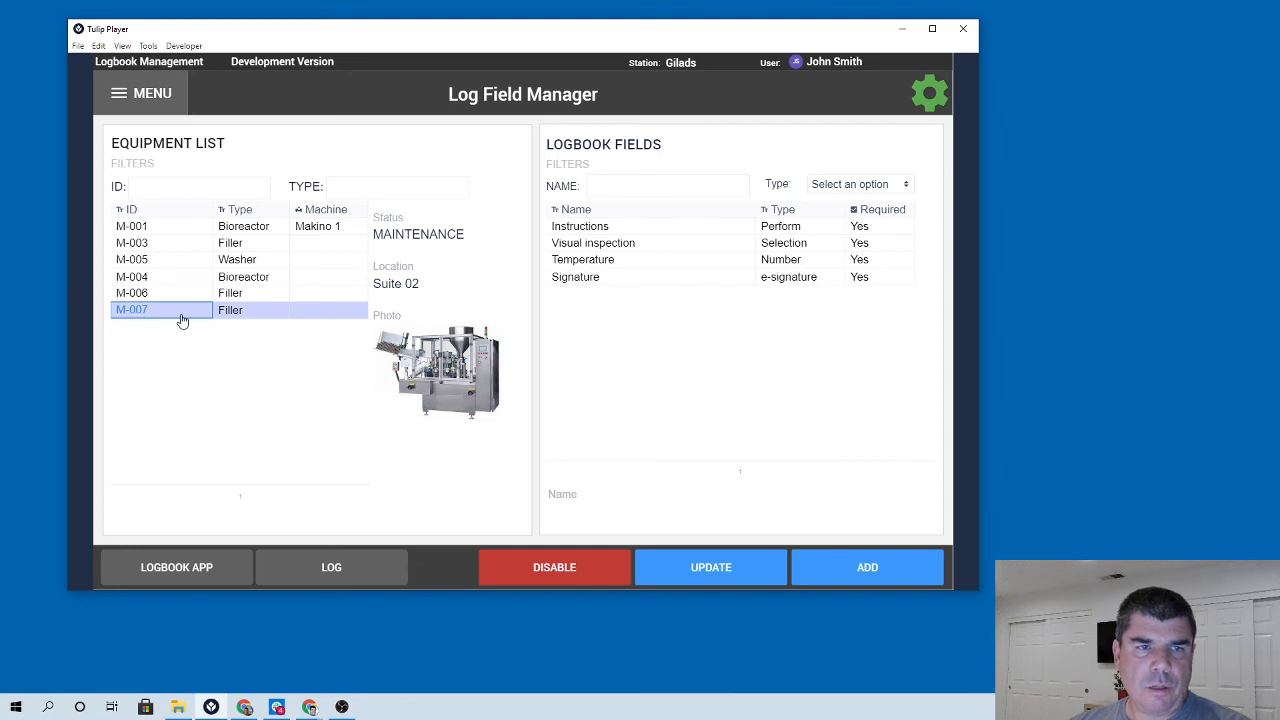
Review the settings of M-007's Instructions and Visual inspection logbook fields without changing them.
click(603, 258)
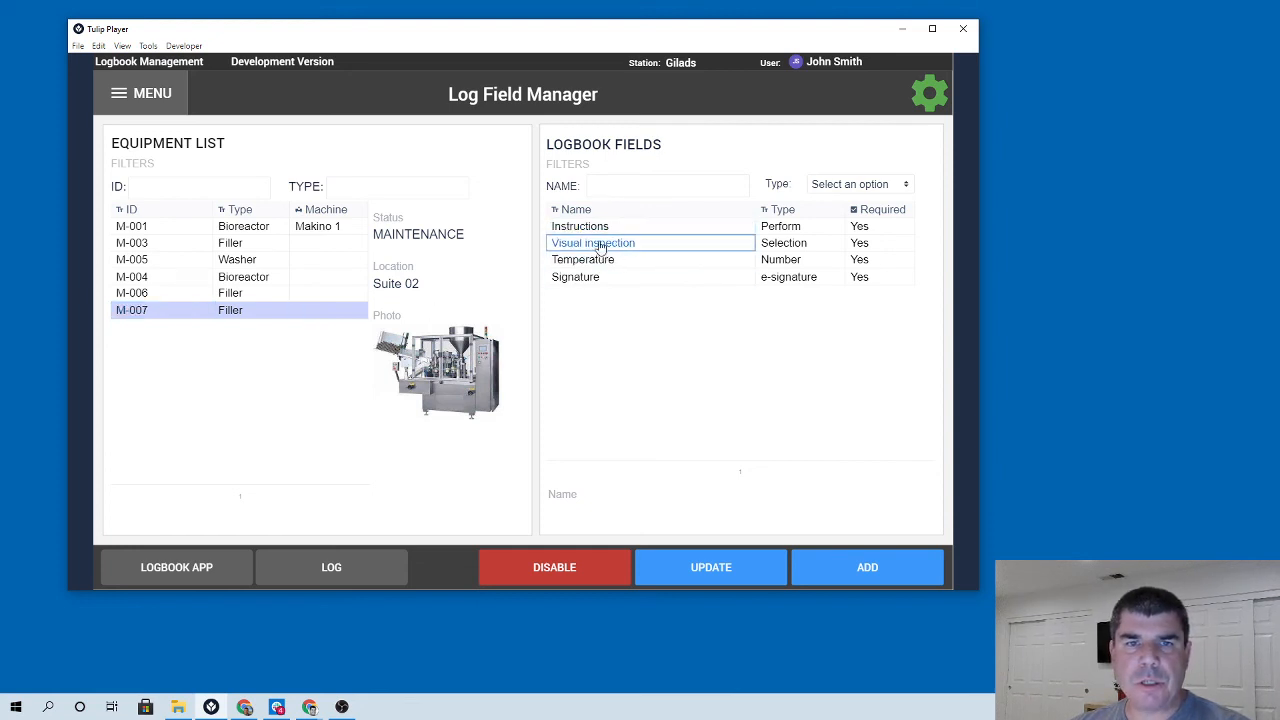
click(597, 230)
click(710, 565)
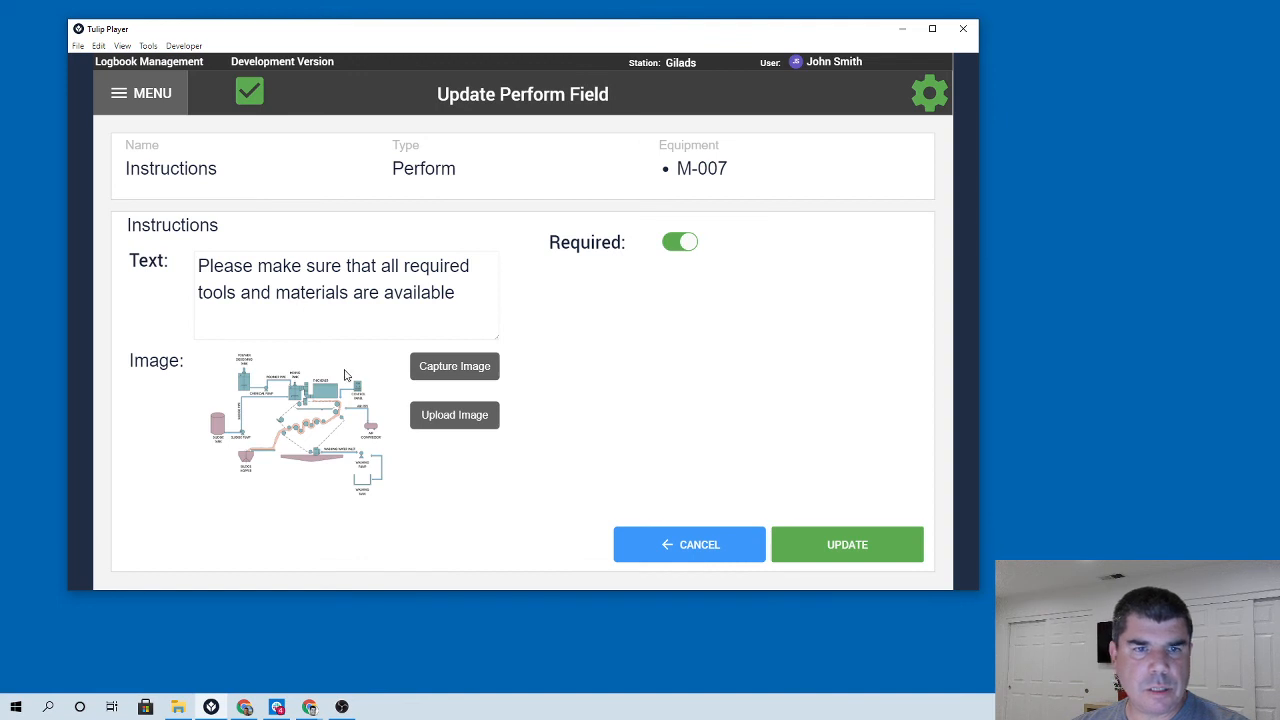
click(705, 554)
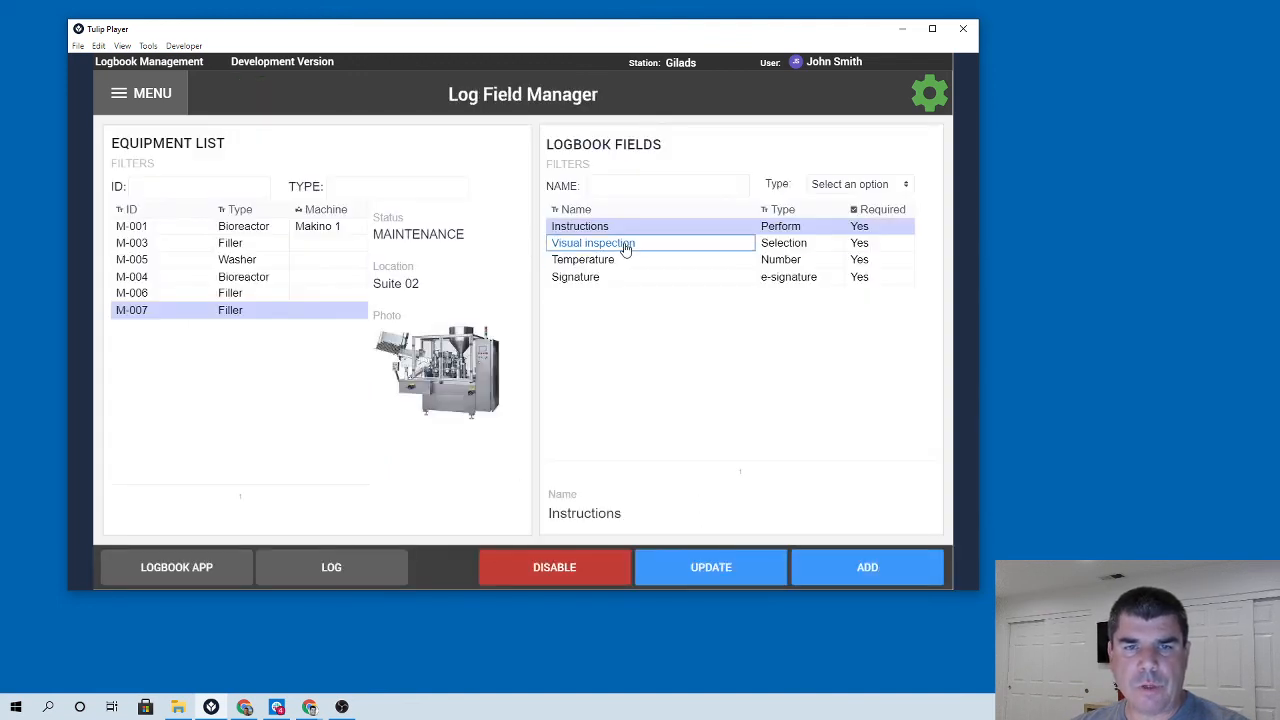
click(625, 246)
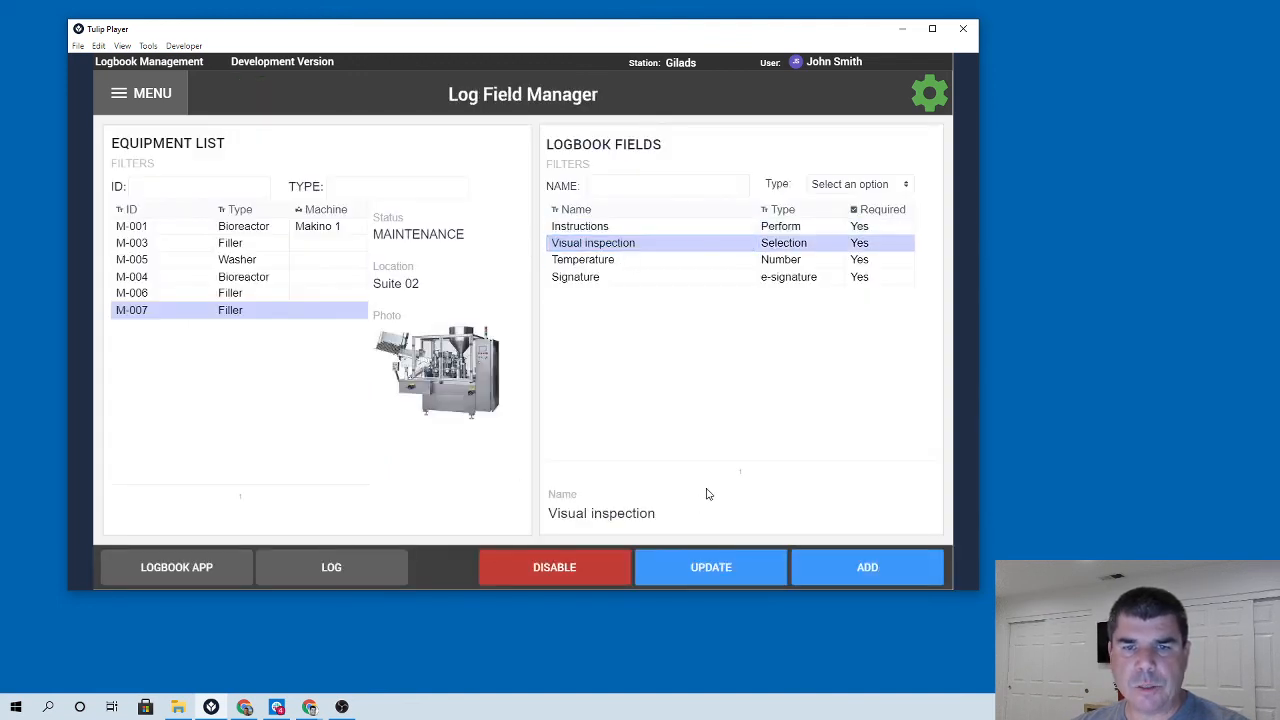
click(712, 567)
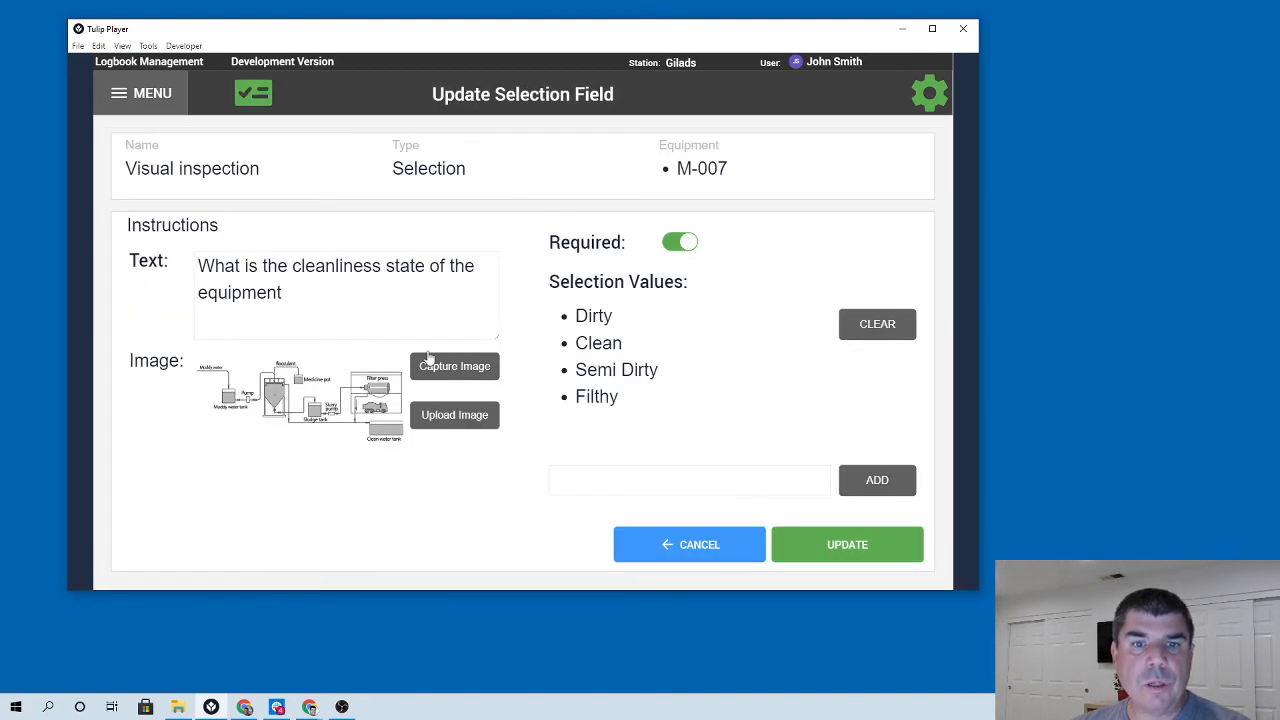
click(677, 546)
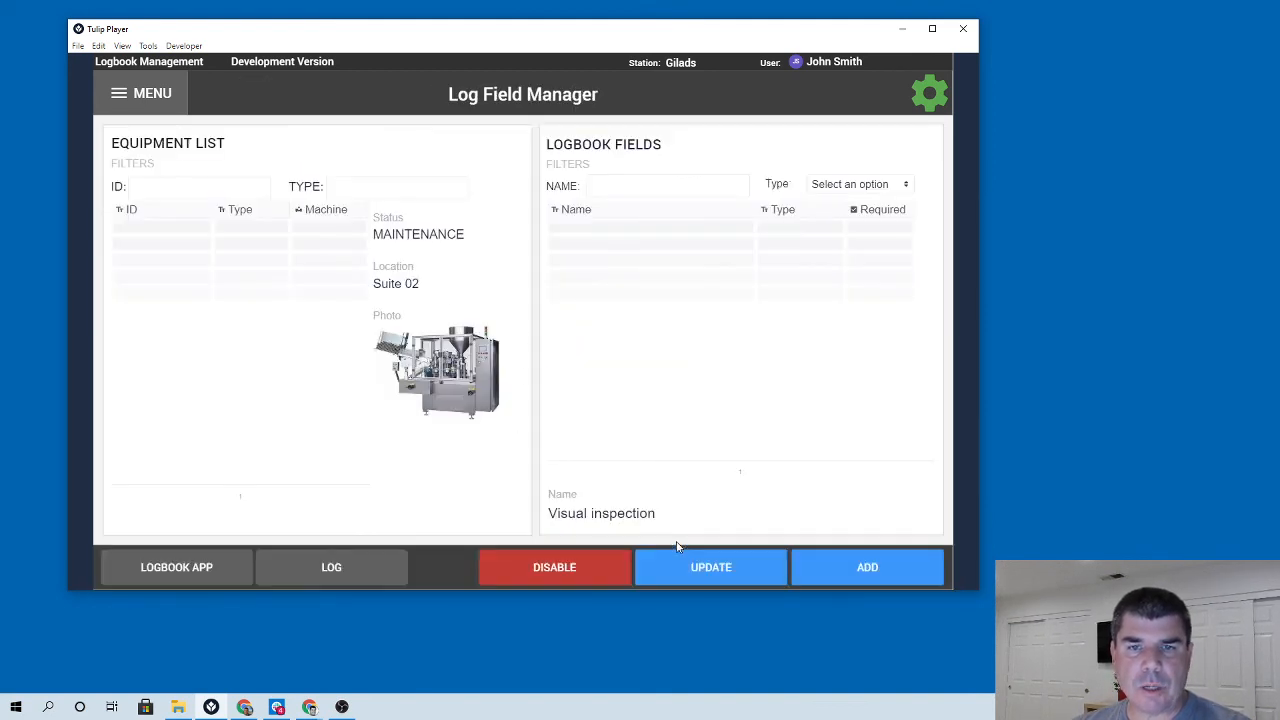
Set the Temperature field's lower limit to 27 and save the update.
click(608, 262)
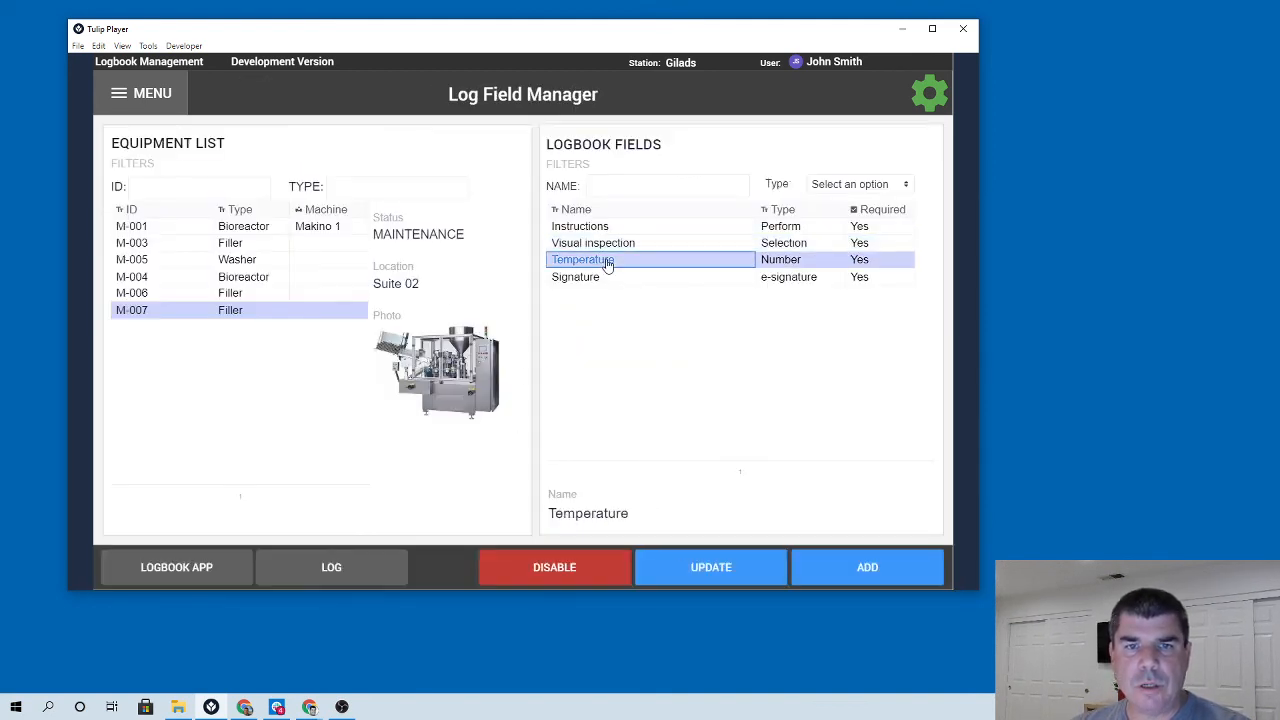
click(712, 567)
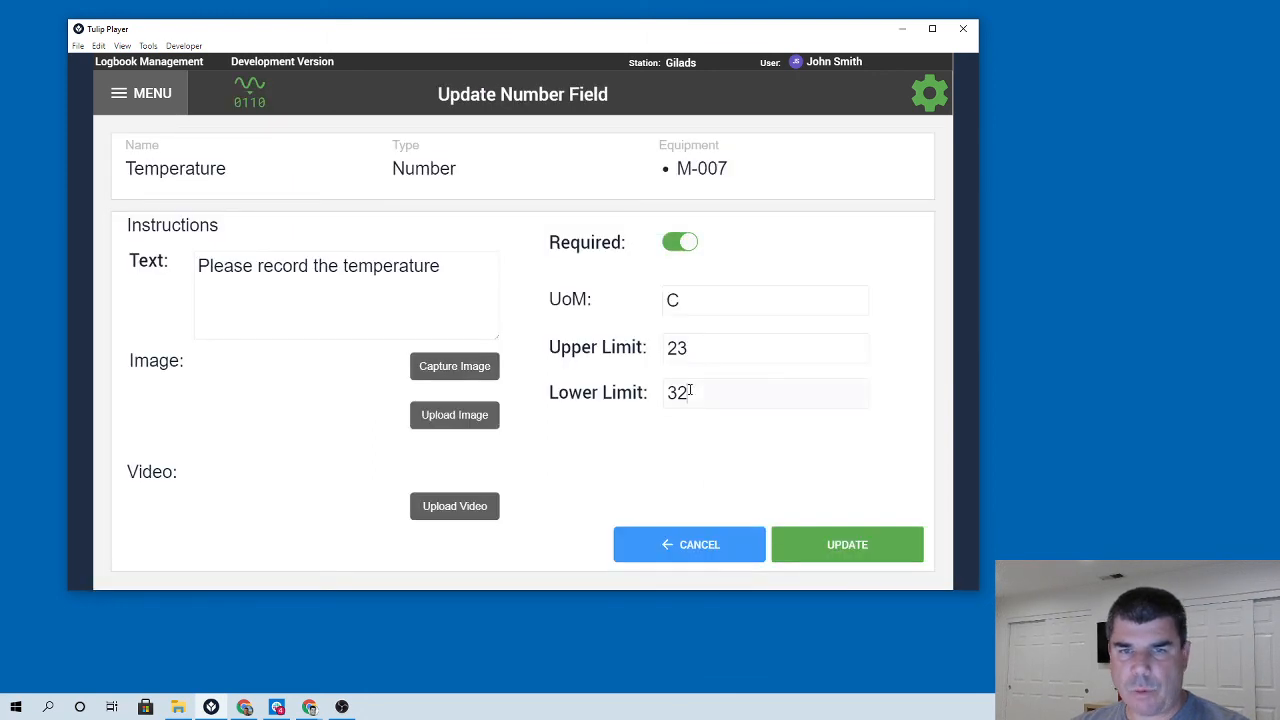
text(27)
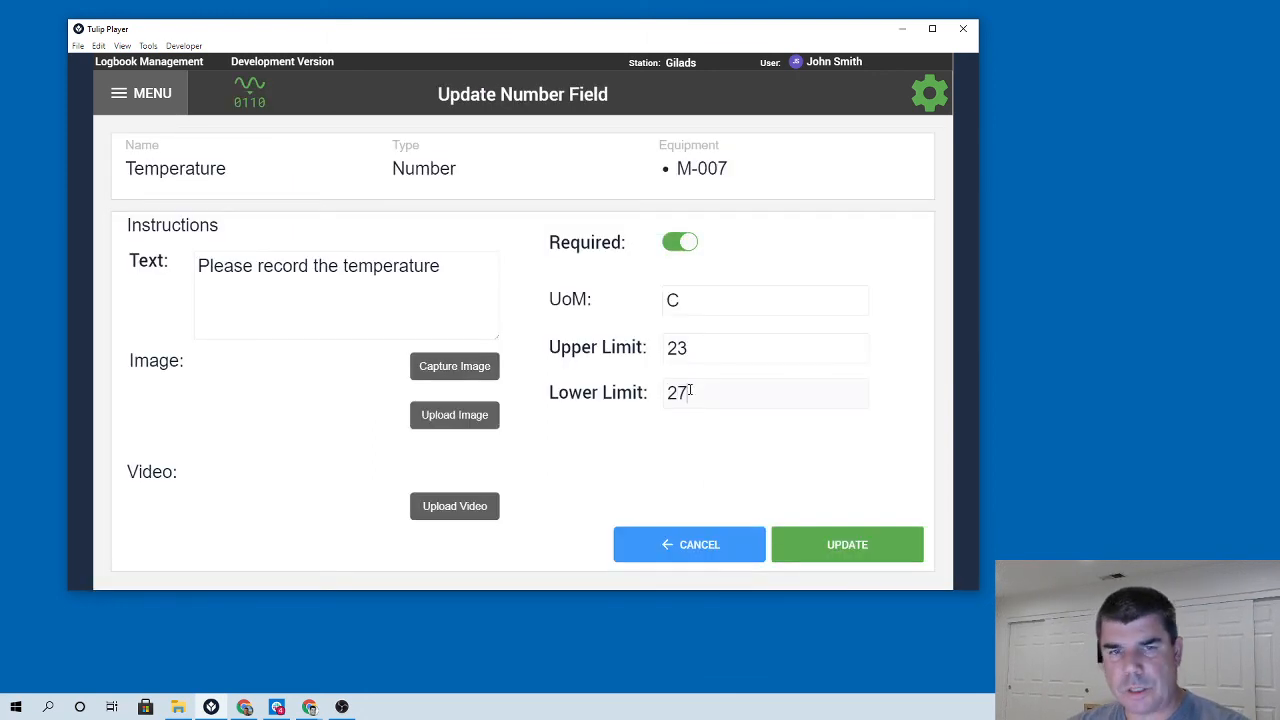
click(852, 545)
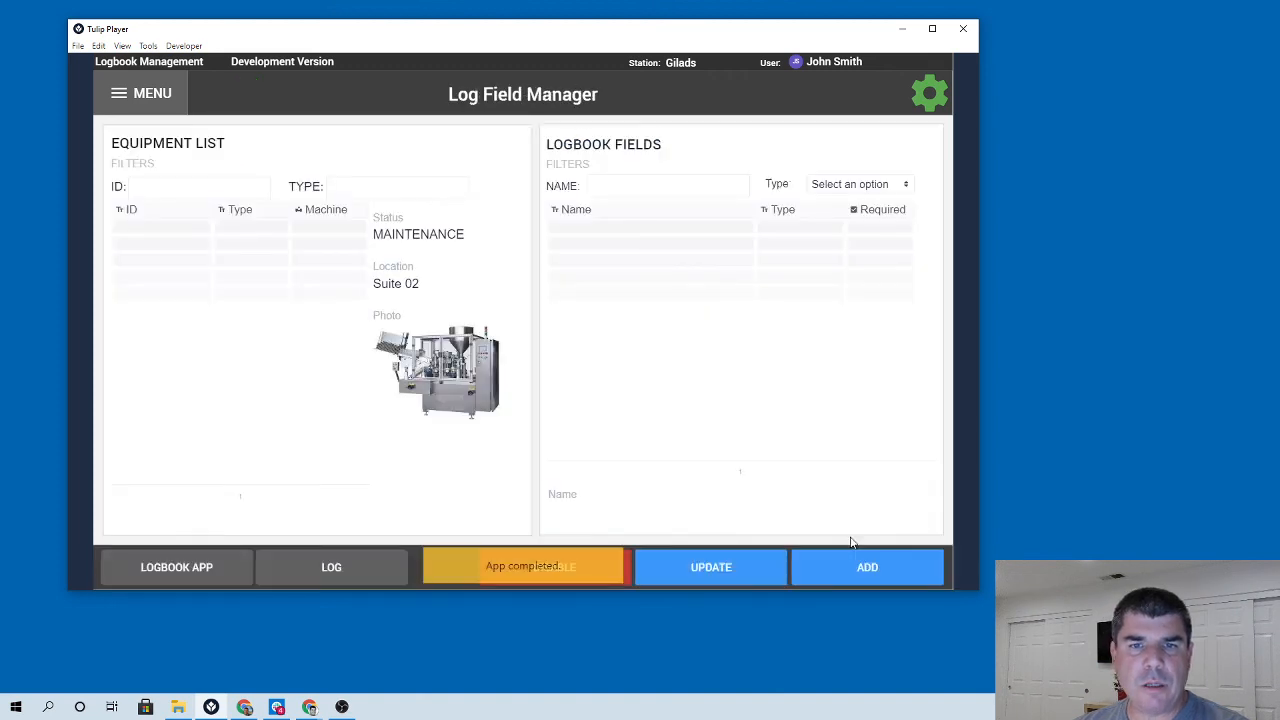
Review the Signature field's settings for M-007 and leave it unchanged.
click(605, 280)
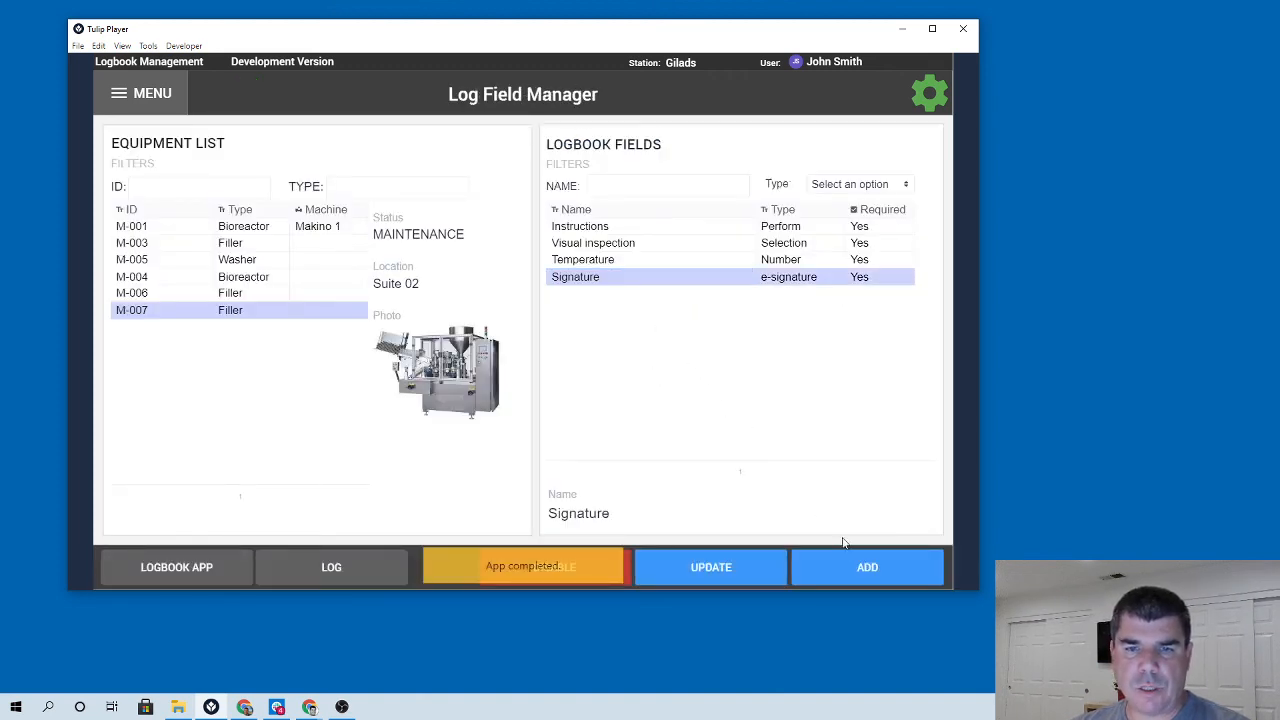
click(727, 568)
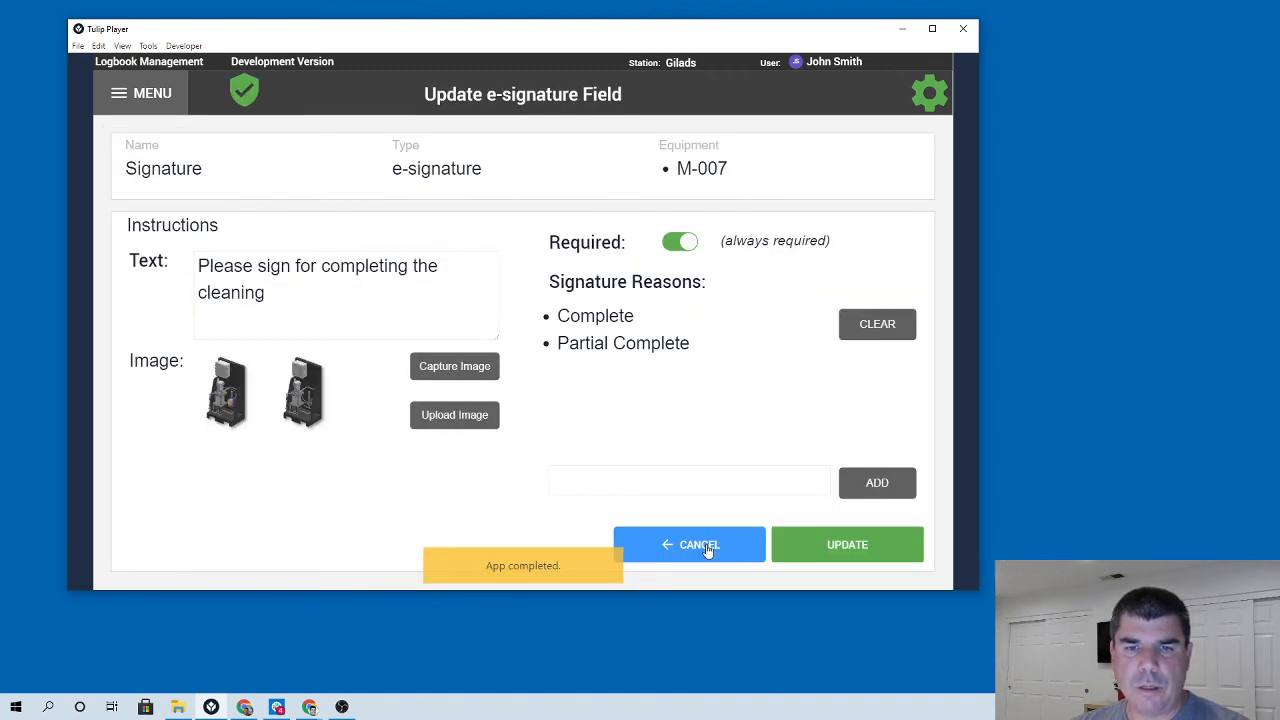
click(706, 548)
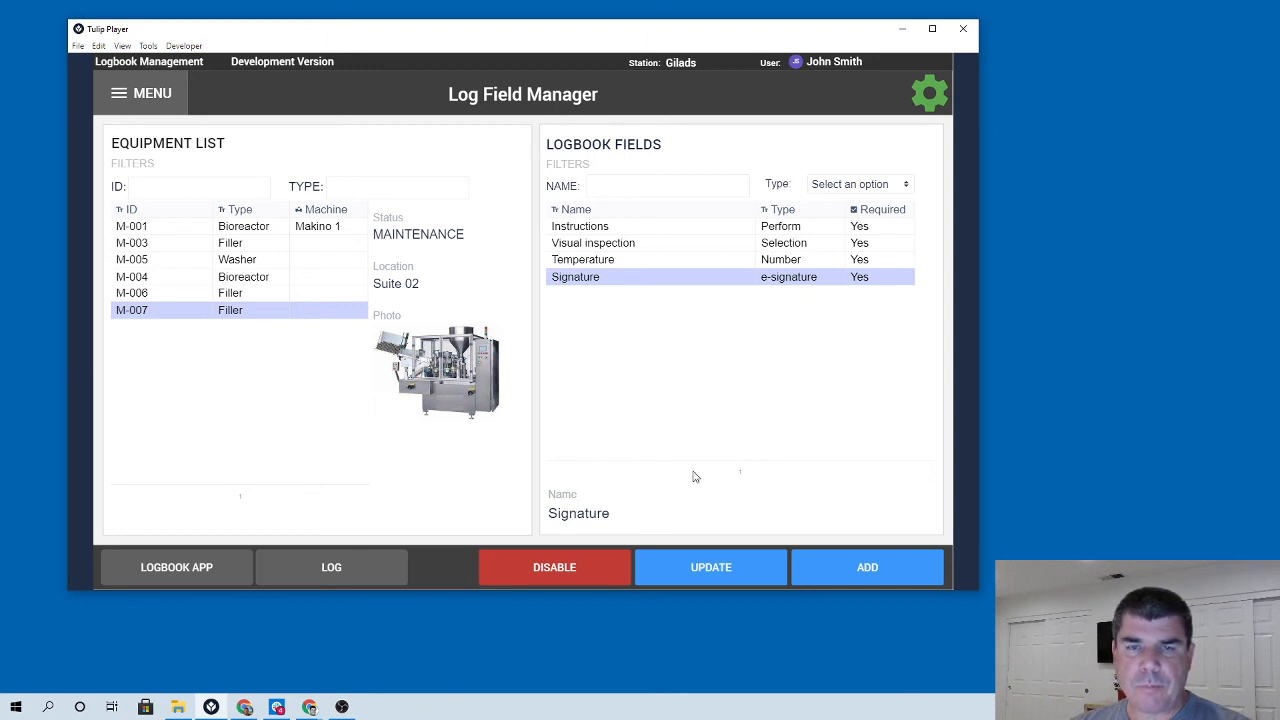
View the field activity log for equipment M-007 and return to the Log Field Manager.
click(330, 565)
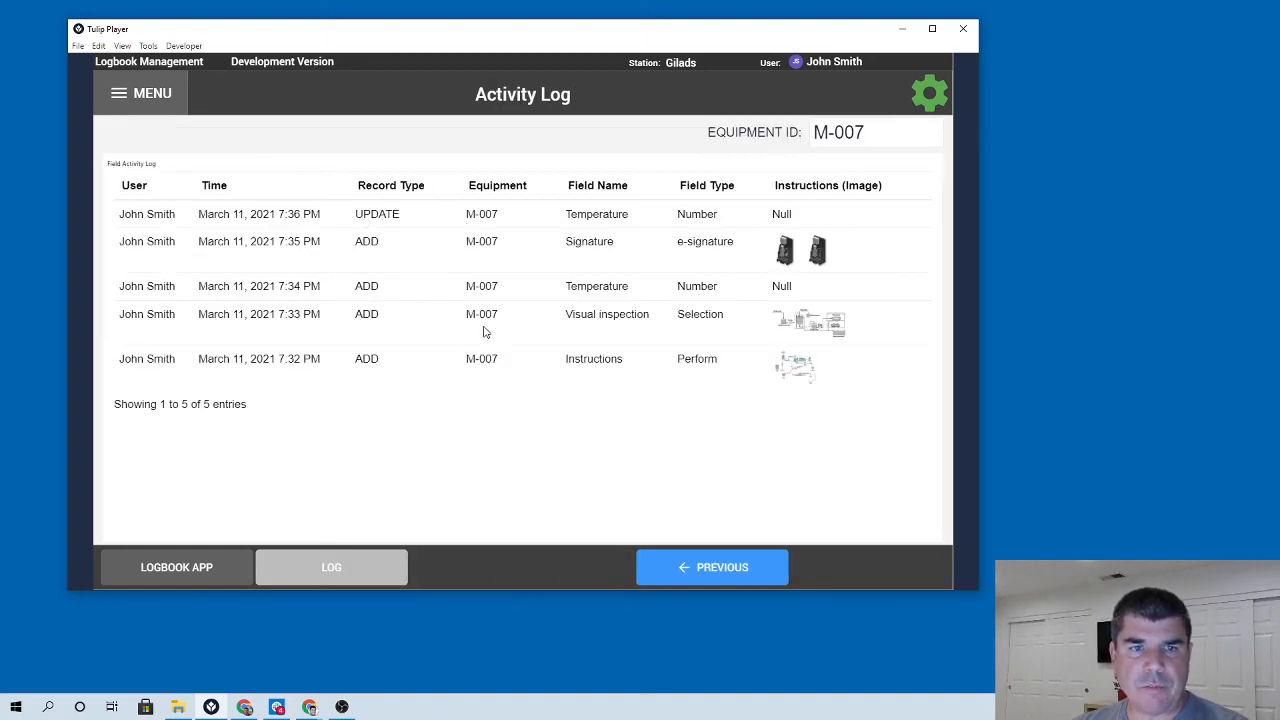
click(691, 567)
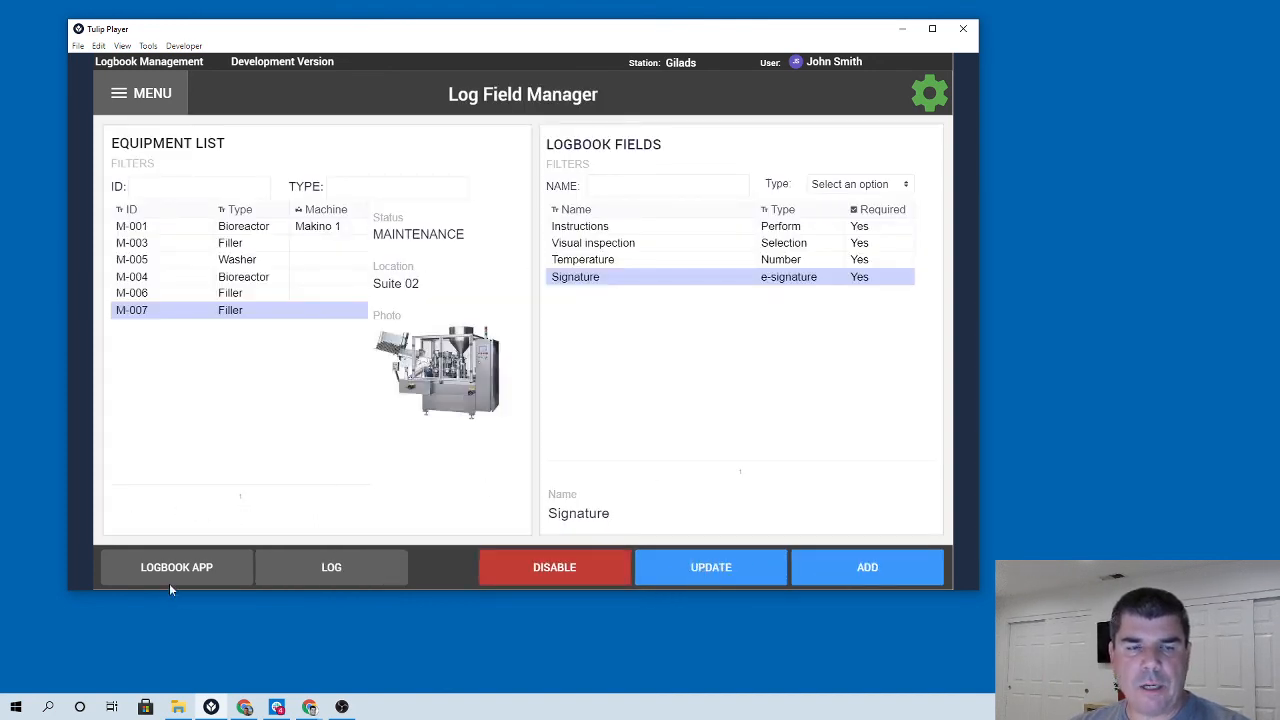
Select equipment M-007 and open the settings screen.
click(190, 310)
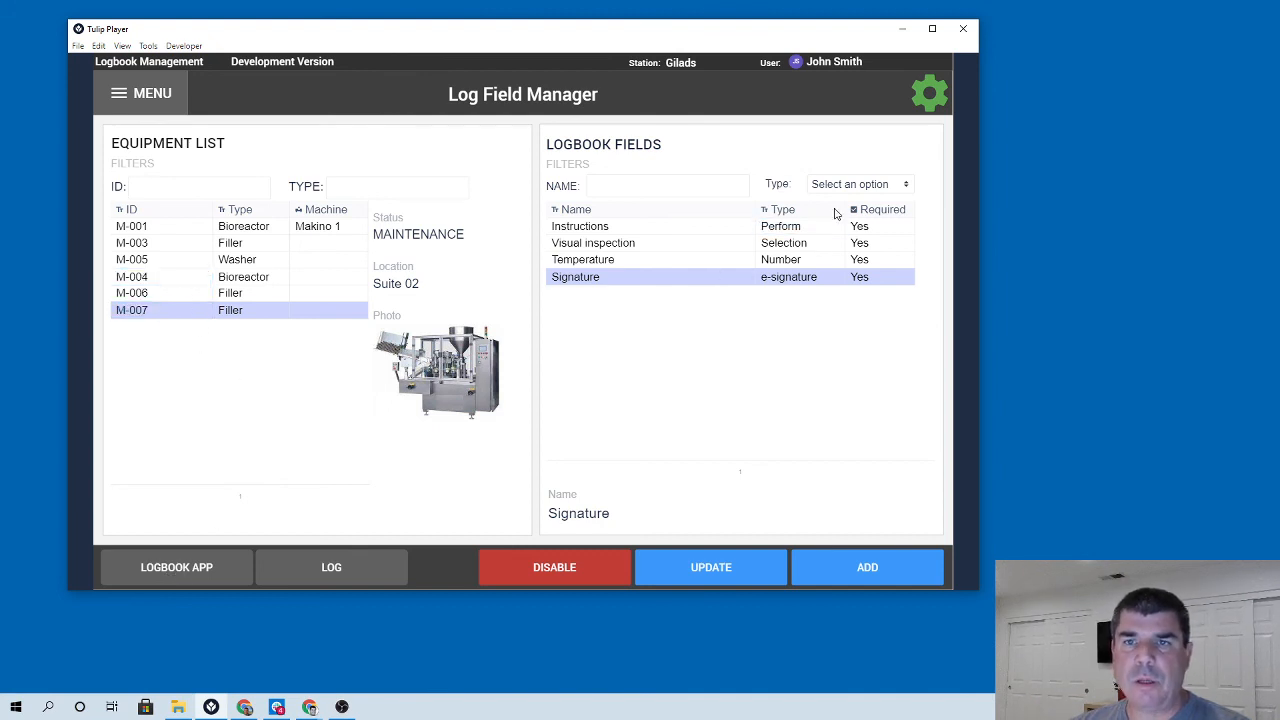
click(928, 94)
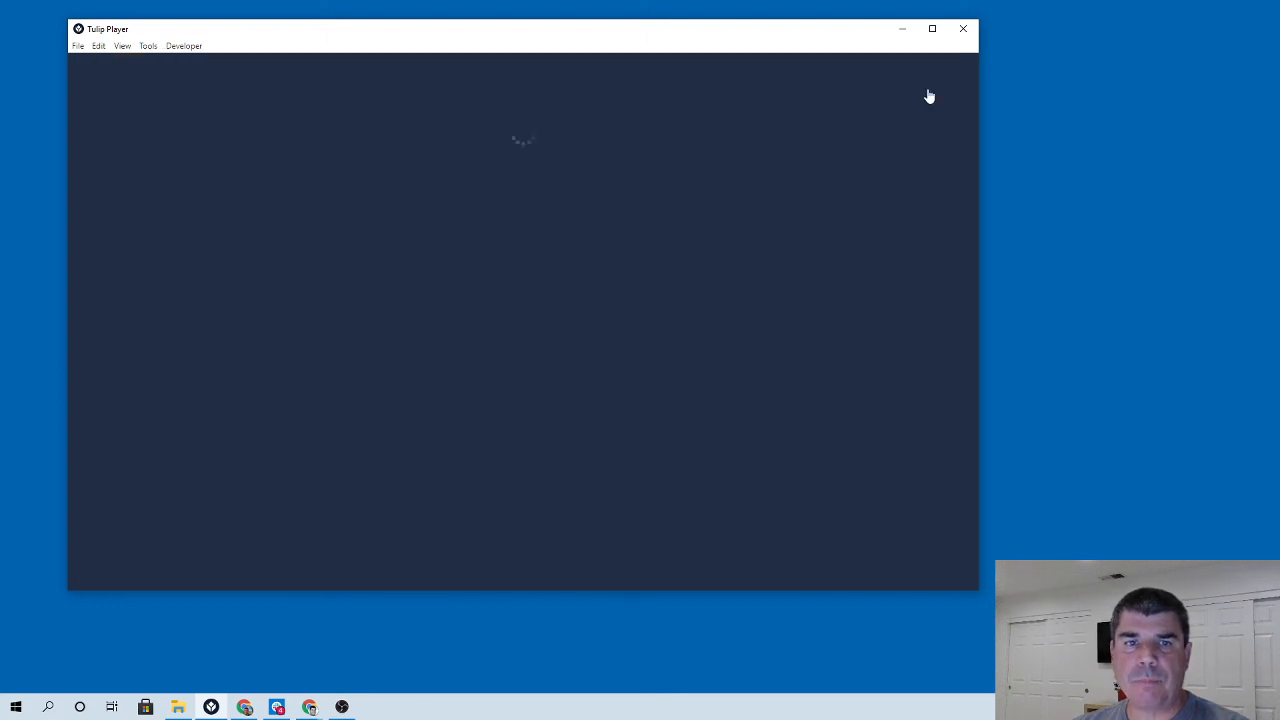